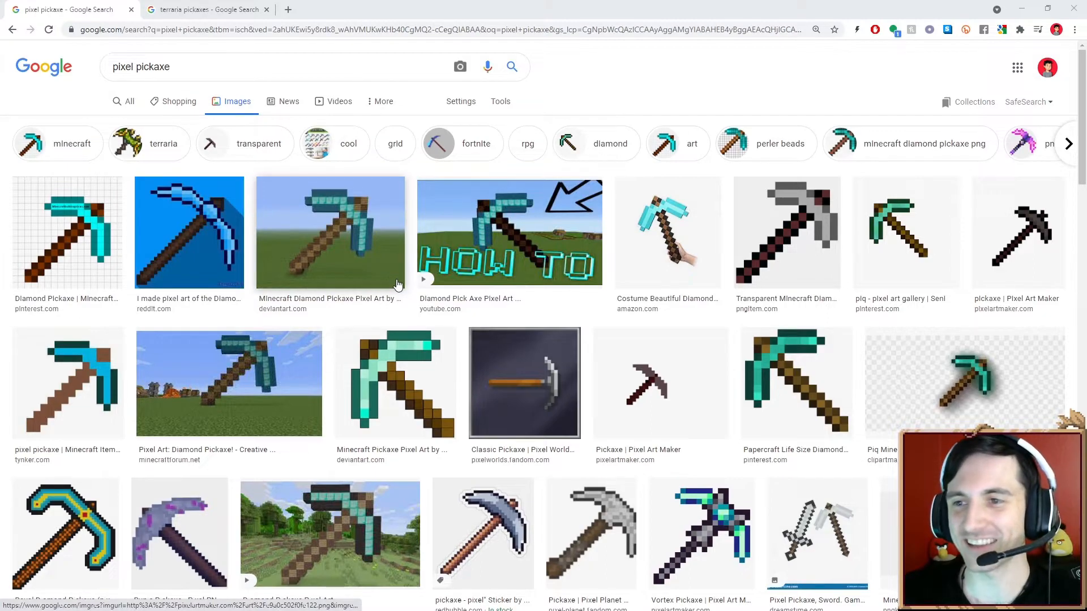
Step: Examine the image results for pixel pickaxes and Terraria pickaxes as reference for the sprite
{"action": "scroll", "coordinate": [398, 285], "scroll_direction": "down", "scroll_amount": 5}
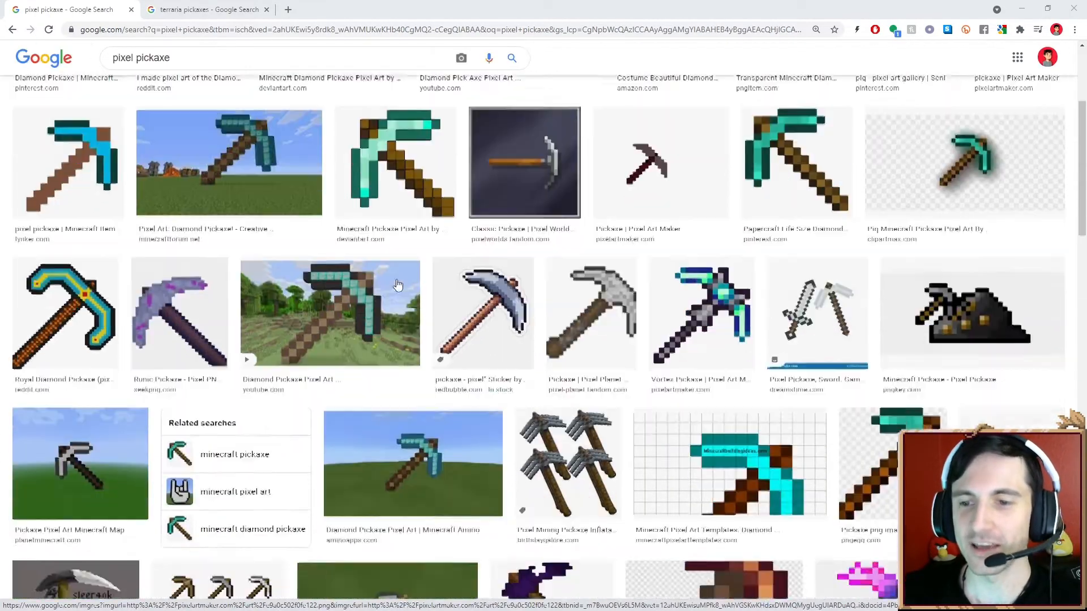
{"action": "left_click", "coordinate": [188, 14]}
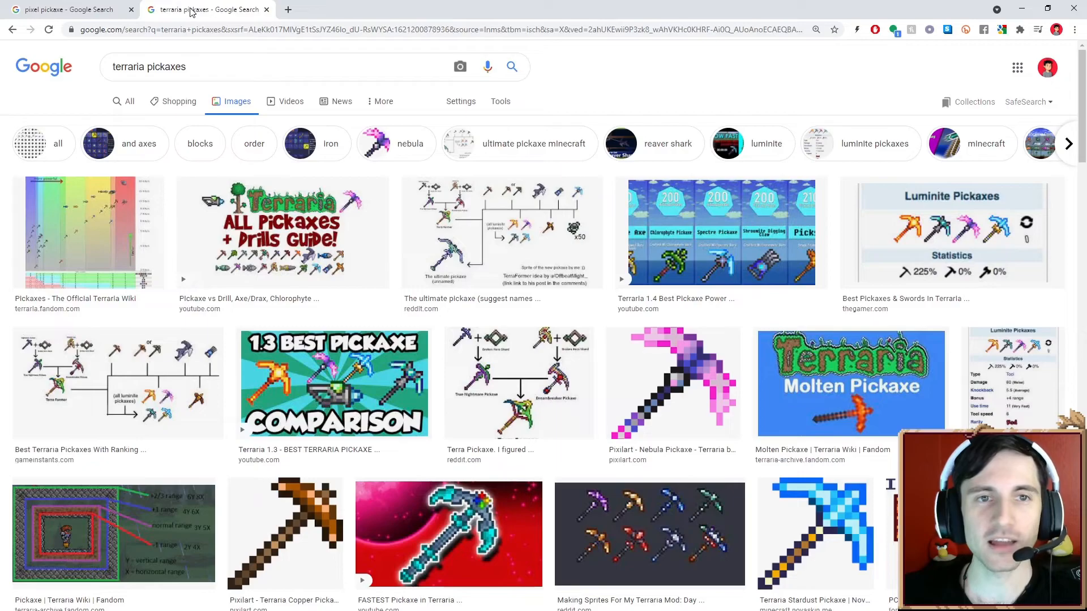
{"action": "scroll", "coordinate": [427, 280], "scroll_direction": "down", "scroll_amount": 5}
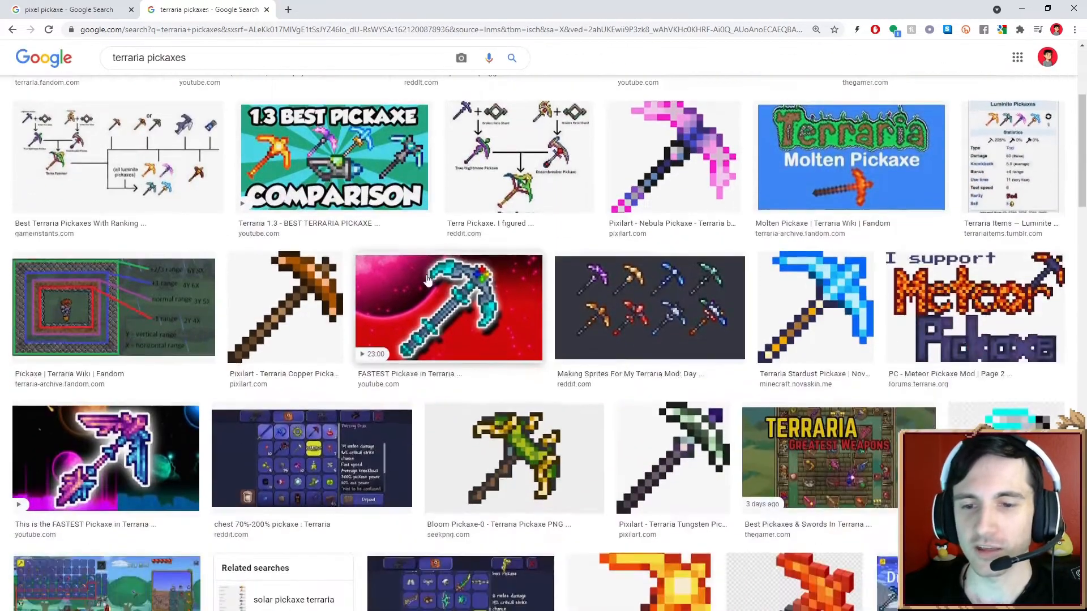
{"action": "scroll", "coordinate": [428, 280], "scroll_direction": "down", "scroll_amount": 5}
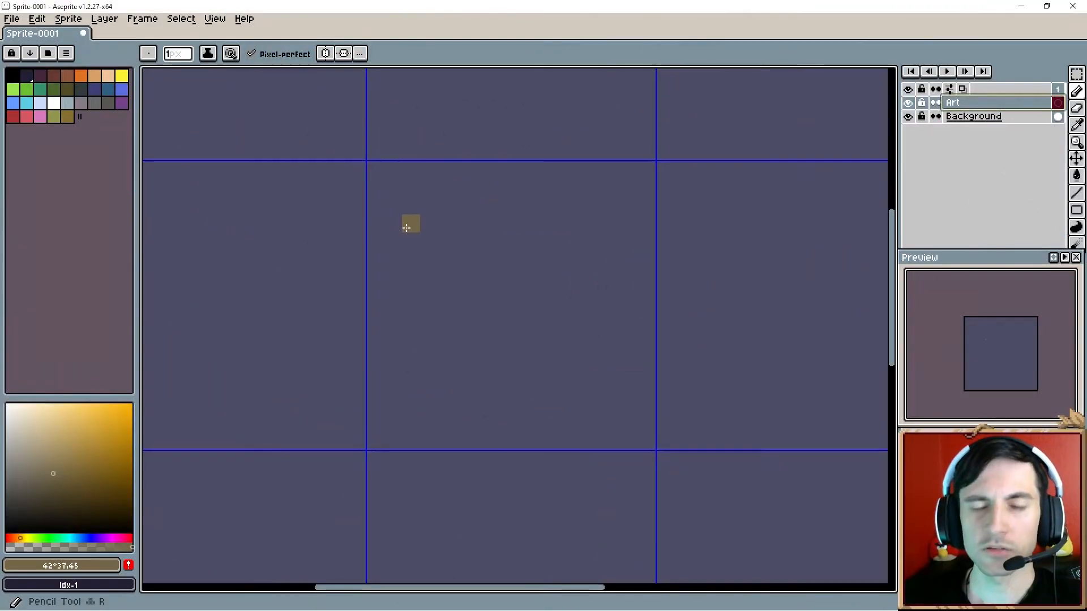
Step: In Aseprite, draw a solid brown curved pickaxe head, about 9 by 9 pixels, in the upper-left part of the central grid tile
{"action": "left_click_drag", "start_coordinate": [401, 239], "coordinate": [381, 274]}
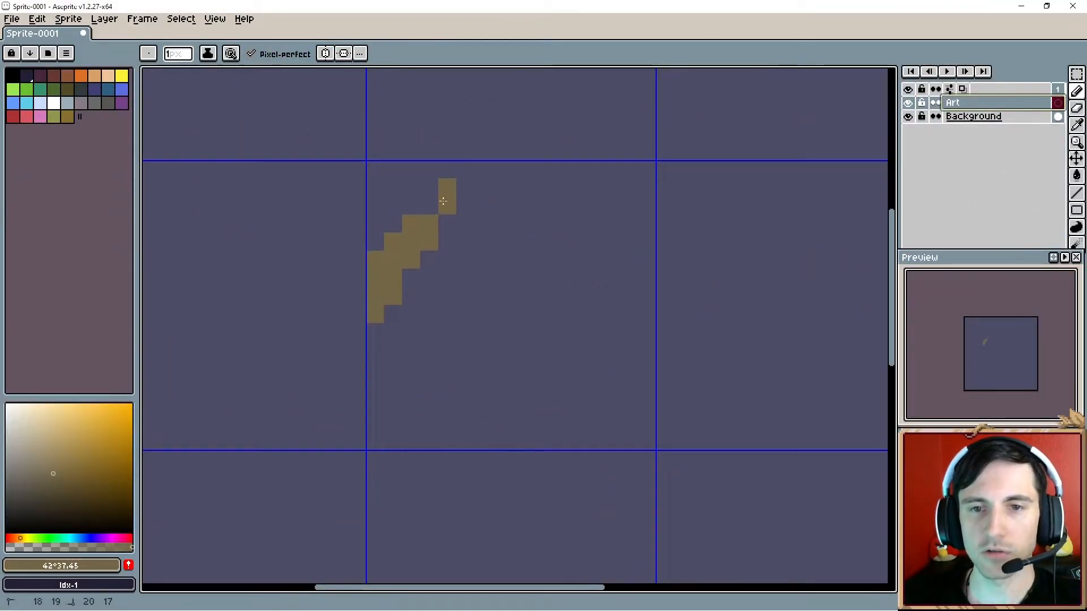
{"action": "left_click", "coordinate": [429, 206]}
{"action": "left_click", "coordinate": [510, 182]}
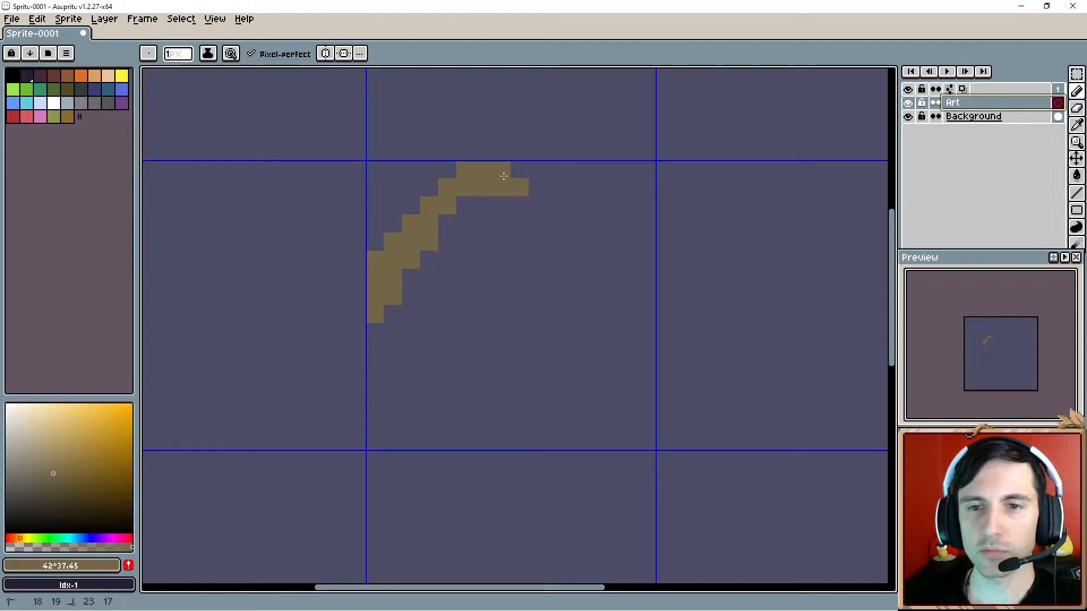
{"action": "left_click_drag", "start_coordinate": [475, 197], "coordinate": [441, 235]}
Step: Draw the handle's one-pixel brown diagonal from the tile's upper-left corner through the head to its lower-right end
{"action": "left_click", "coordinate": [388, 182]}
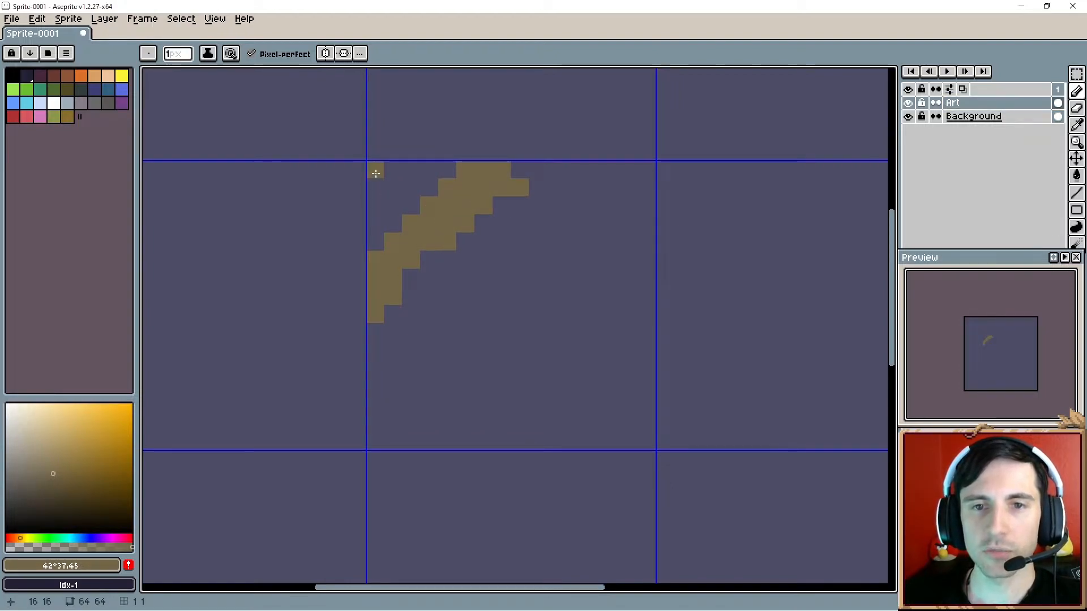
{"action": "left_click", "coordinate": [1077, 194]}
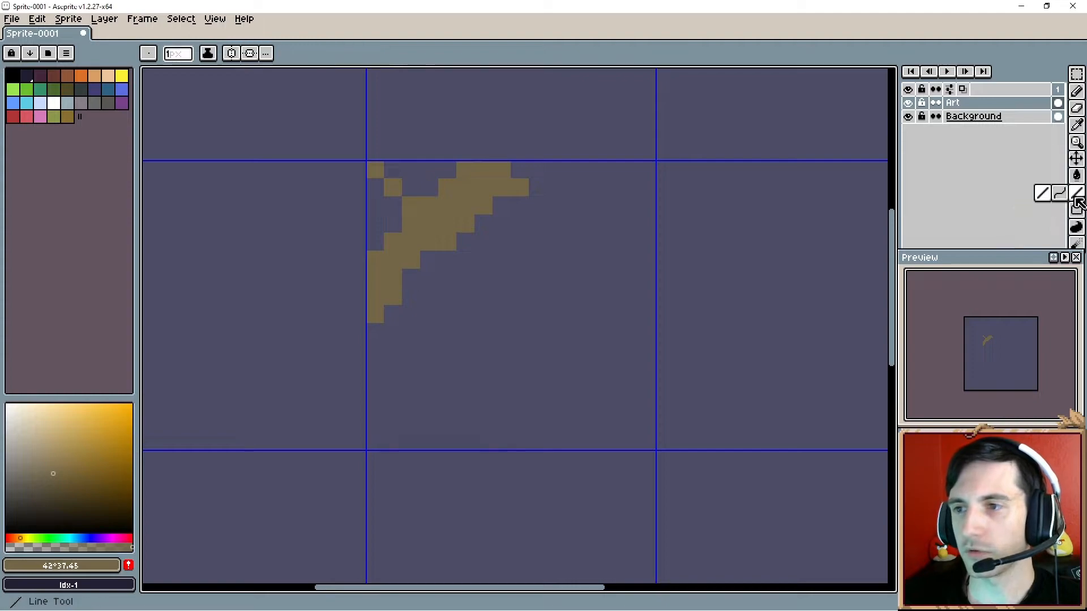
{"action": "left_click_drag", "start_coordinate": [465, 258], "coordinate": [638, 414]}
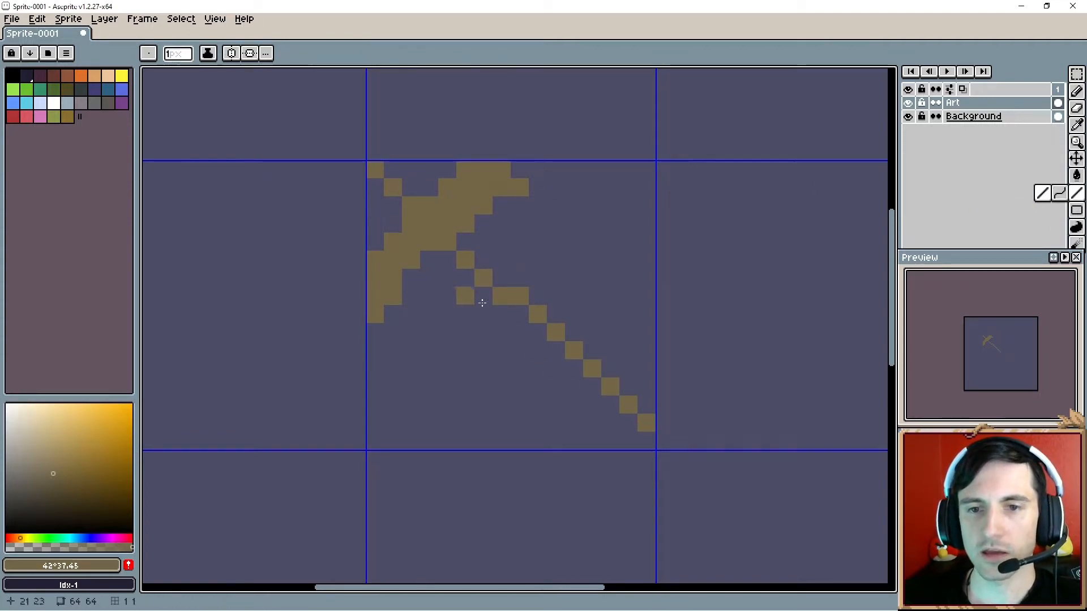
Step: Thicken the brown handle along both sides of the diagonal, including the short tip protruding above the head
{"action": "left_click", "coordinate": [520, 314]}
{"action": "left_click", "coordinate": [538, 332]}
{"action": "left_click", "coordinate": [556, 351]}
{"action": "left_click", "coordinate": [573, 367]}
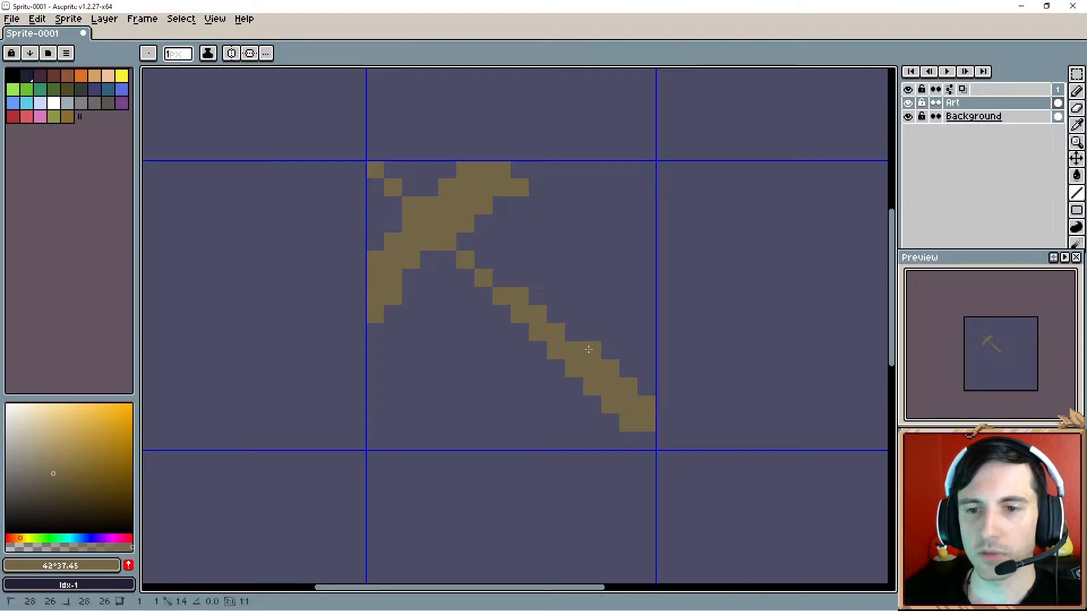
{"action": "left_click_drag", "start_coordinate": [589, 350], "coordinate": [467, 240]}
{"action": "left_click", "coordinate": [398, 176]}
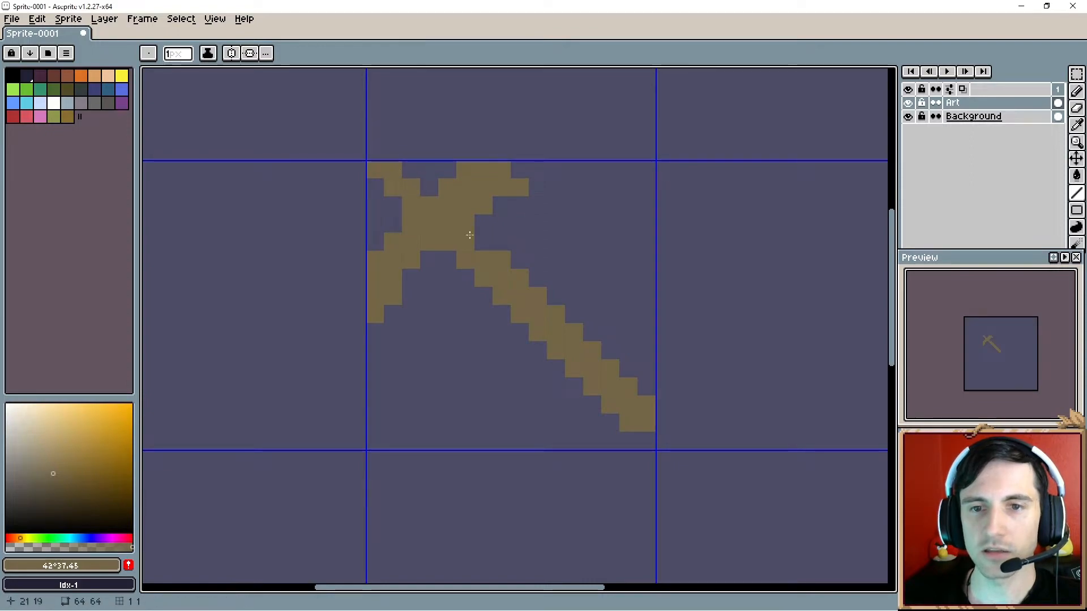
{"action": "left_click", "coordinate": [427, 195]}
Step: Draw a black diagonal line along the handle's lower edge, from its bottom end up to the head
{"action": "left_click", "coordinate": [12, 74]}
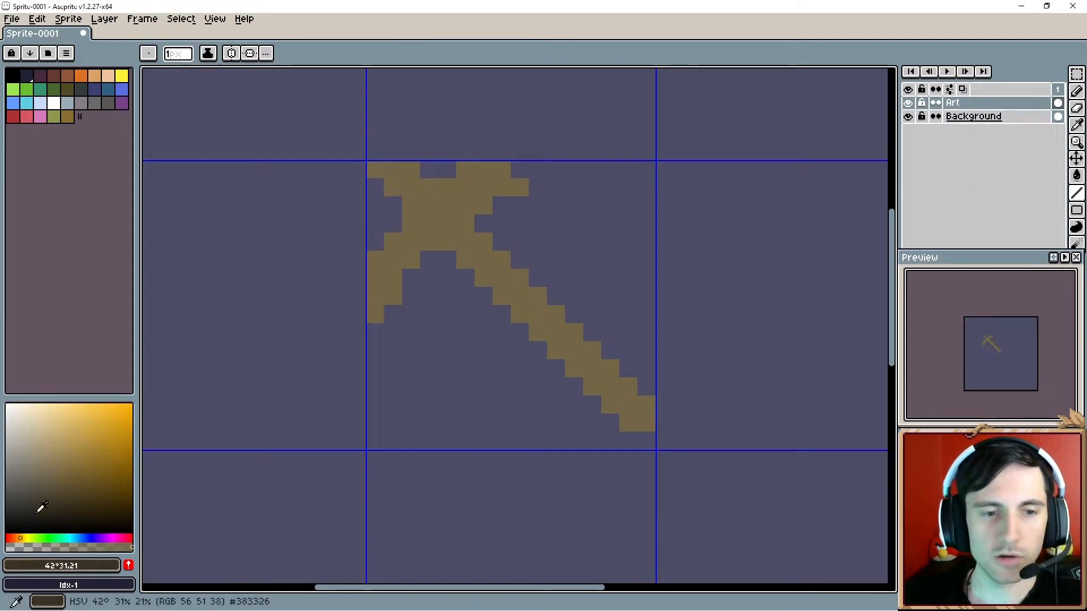
{"action": "left_click", "coordinate": [647, 369]}
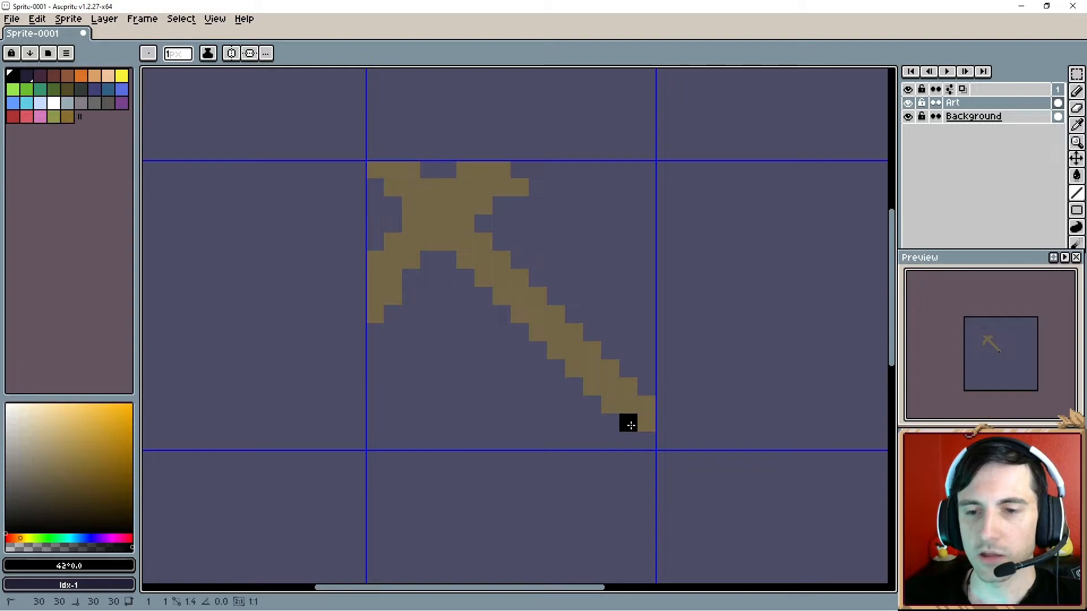
{"action": "left_click_drag", "start_coordinate": [630, 425], "coordinate": [445, 246]}
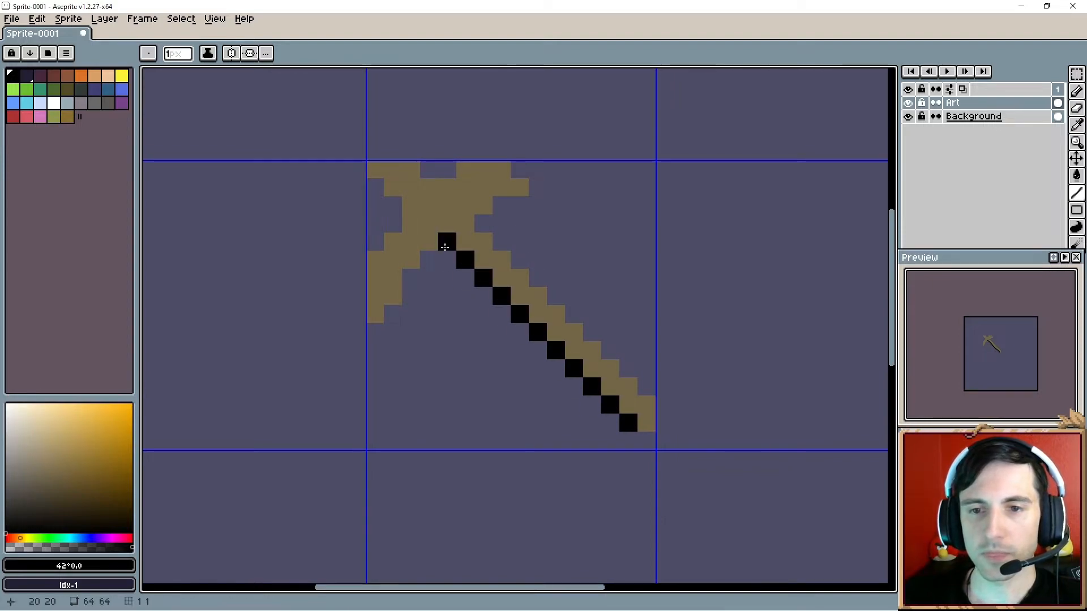
{"action": "left_click", "coordinate": [647, 387]}
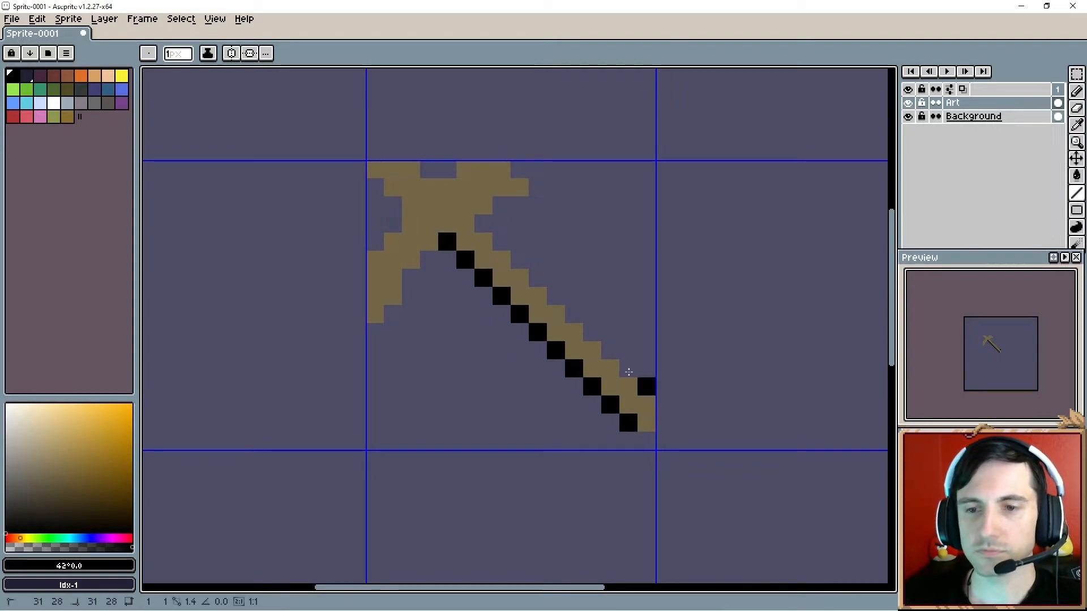
{"action": "left_click", "coordinate": [485, 228], "text": "shift"}
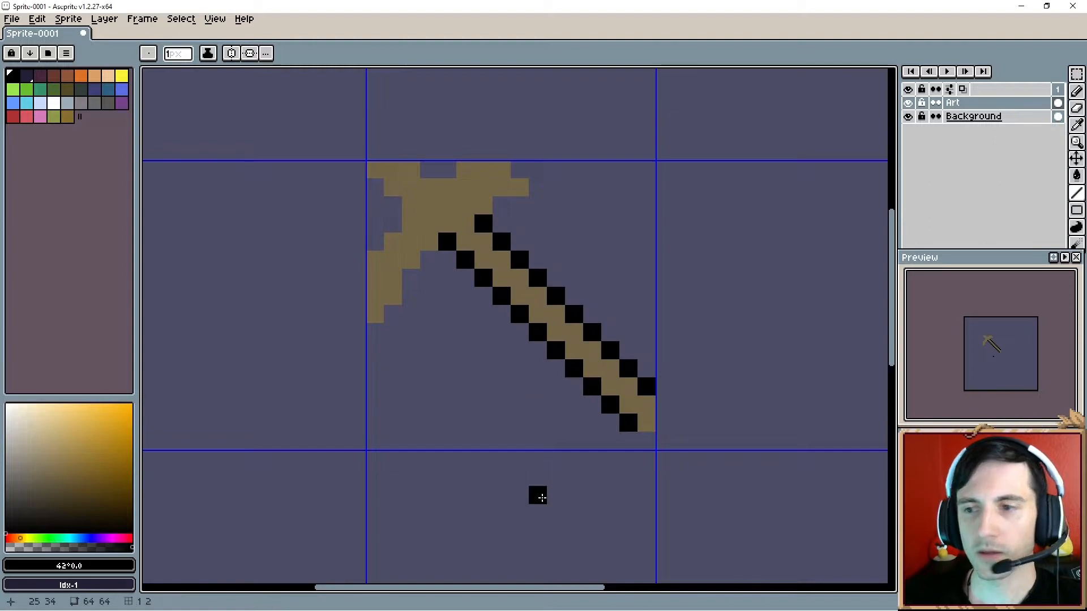
{"action": "key", "text": "ctrl+z"}
Step: Draw a black line along the handle's upper edge, leaving a one-pixel brown core, and close the bottom end in black
{"action": "left_click", "coordinate": [646, 404]}
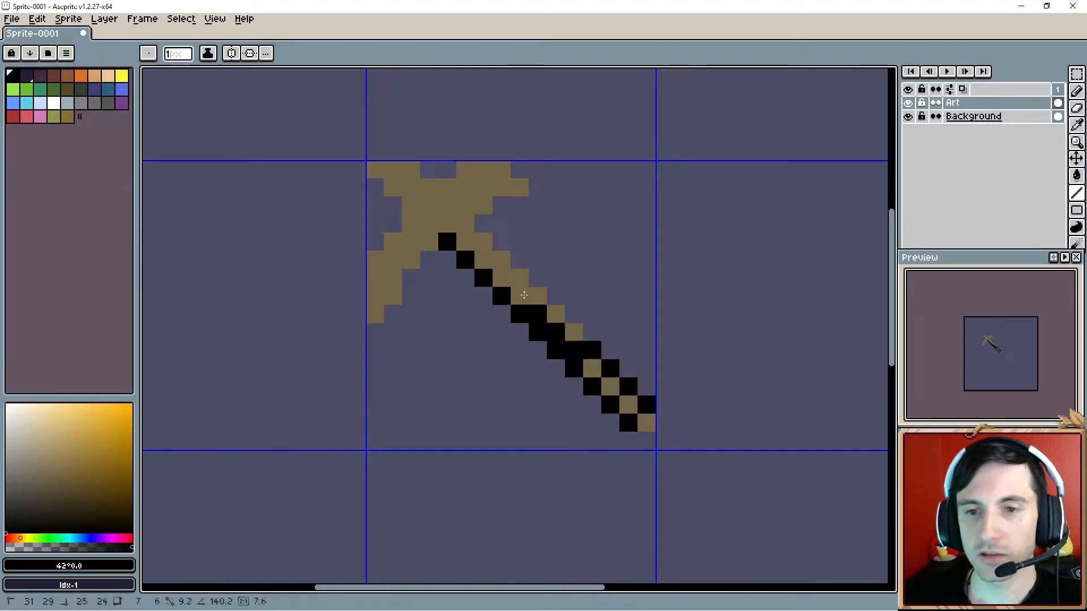
{"action": "left_click", "coordinate": [471, 248], "text": "shift"}
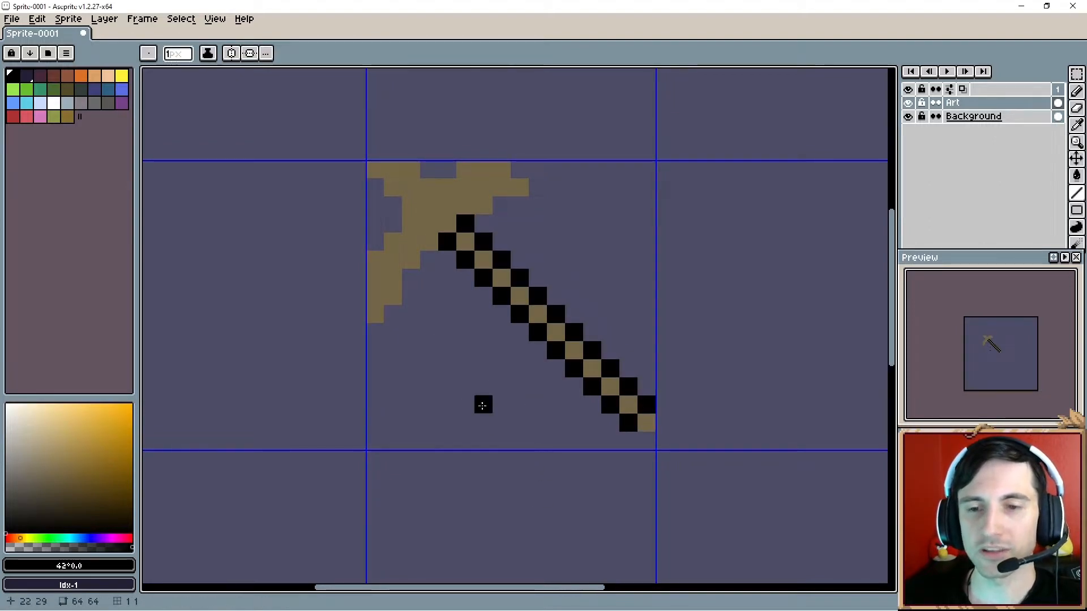
{"action": "left_click", "coordinate": [657, 427], "text": "alt"}
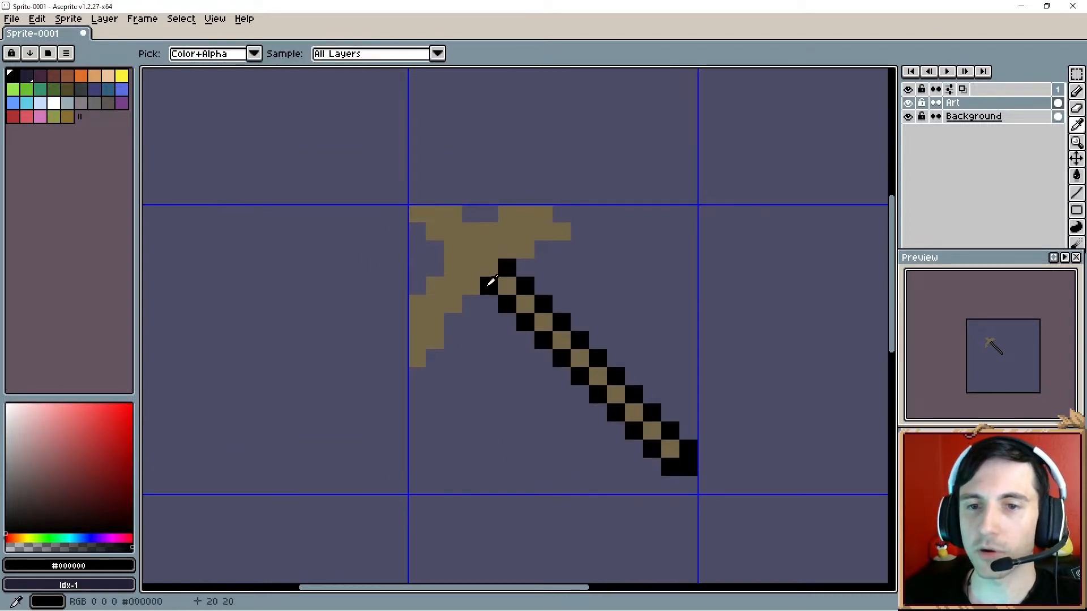
Step: Outline the handle's tip above the head in black and erase the stray brown pixel at the tile's corner
{"action": "left_click", "coordinate": [454, 251]}
{"action": "left_click", "coordinate": [455, 223]}
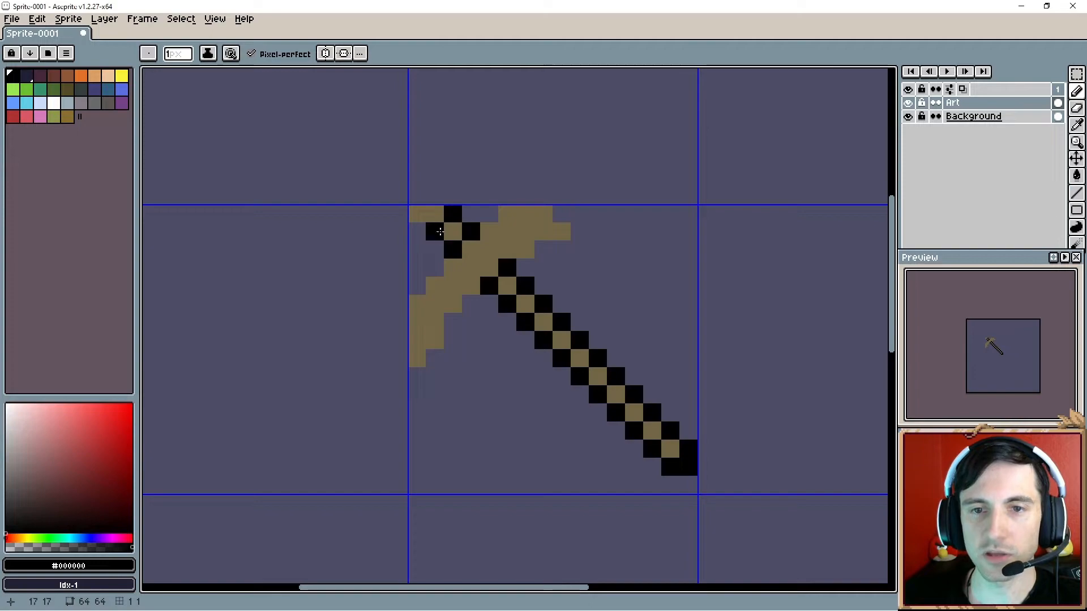
{"action": "key", "text": "e"}
{"action": "left_click", "coordinate": [416, 214]}
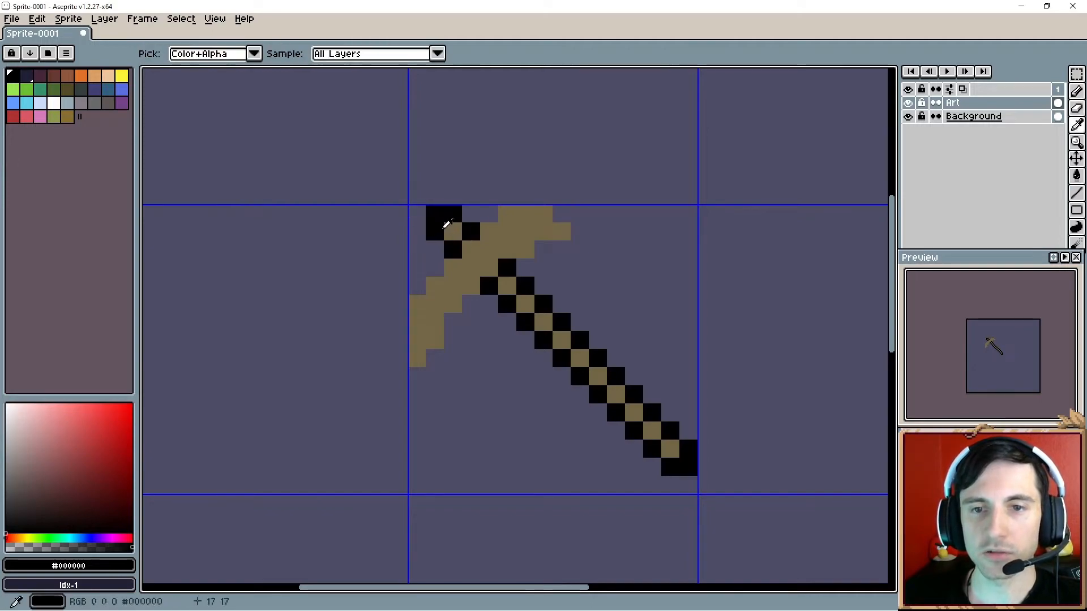
{"action": "key", "text": "b"}
Step: Replace all the pickaxe's brown with a darker brown, HSV 42, 35, 28, using a non-contiguous fill
{"action": "scroll", "coordinate": [478, 284], "scroll_direction": "up", "scroll_amount": 2}
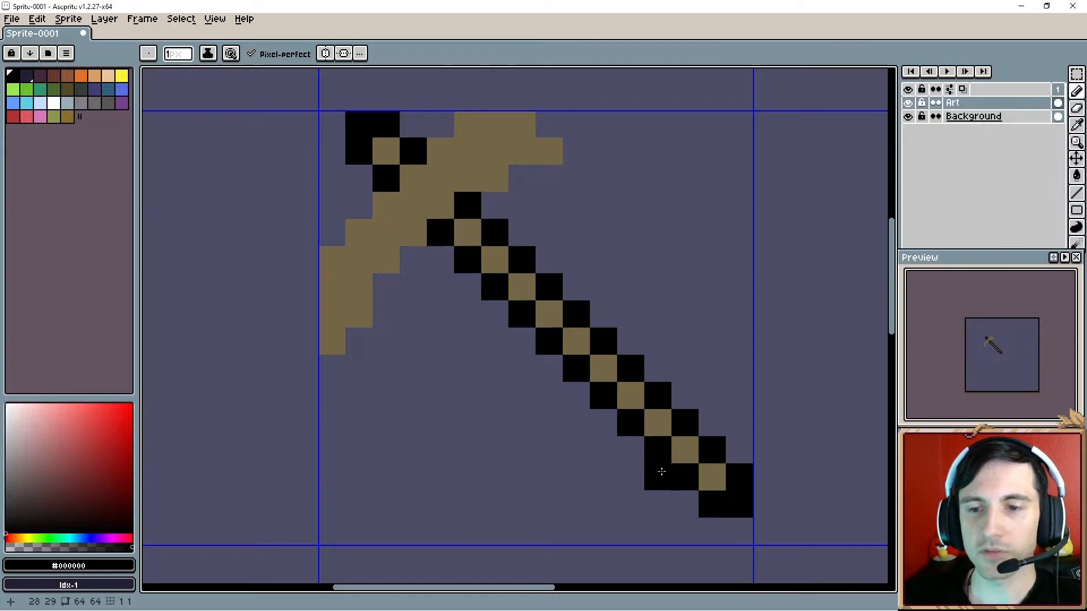
{"action": "left_click", "coordinate": [555, 309], "text": "alt"}
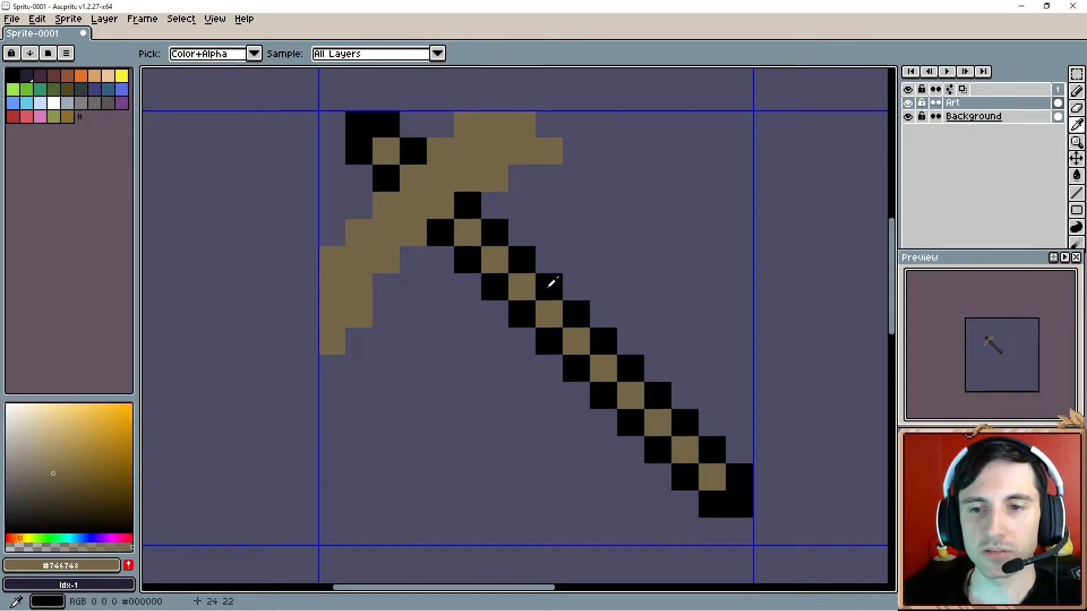
{"action": "left_click", "coordinate": [49, 485]}
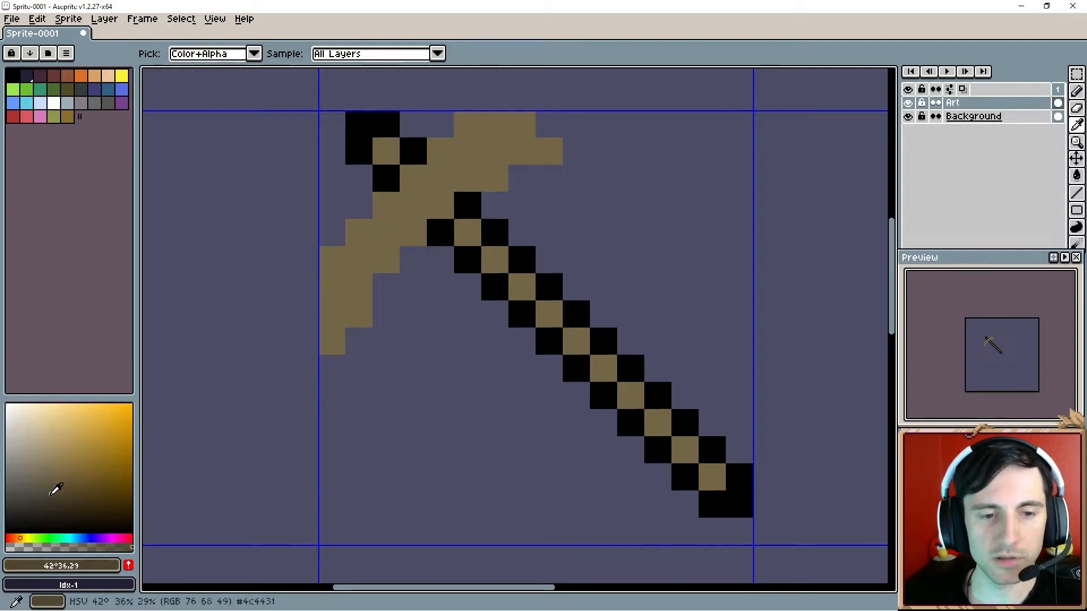
{"action": "left_click", "coordinate": [50, 496]}
{"action": "key", "text": "g"}
{"action": "left_click", "coordinate": [419, 197]}
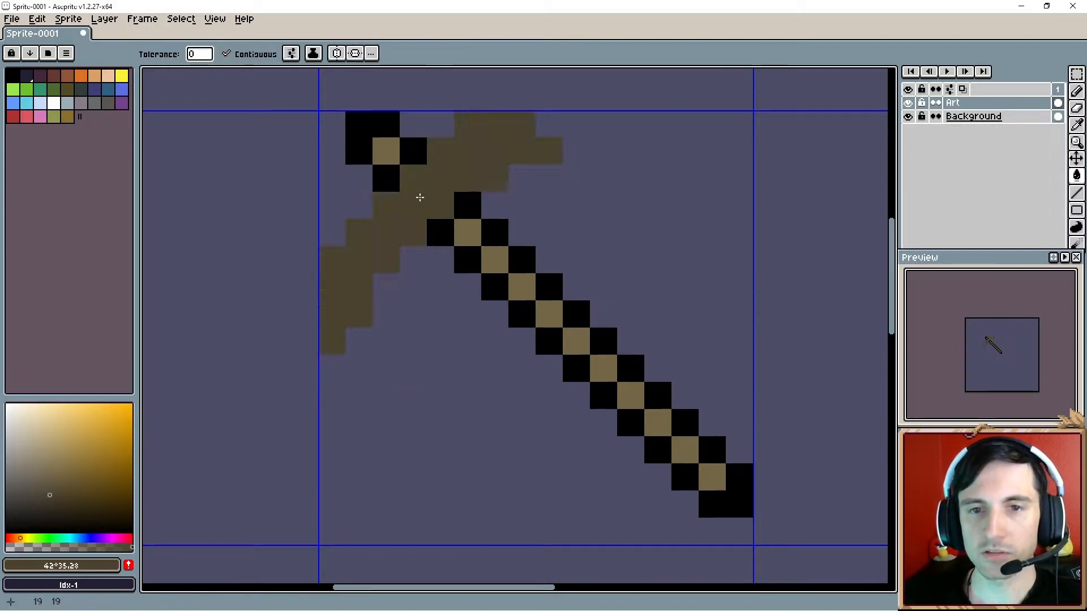
{"action": "key", "text": "ctrl+z"}
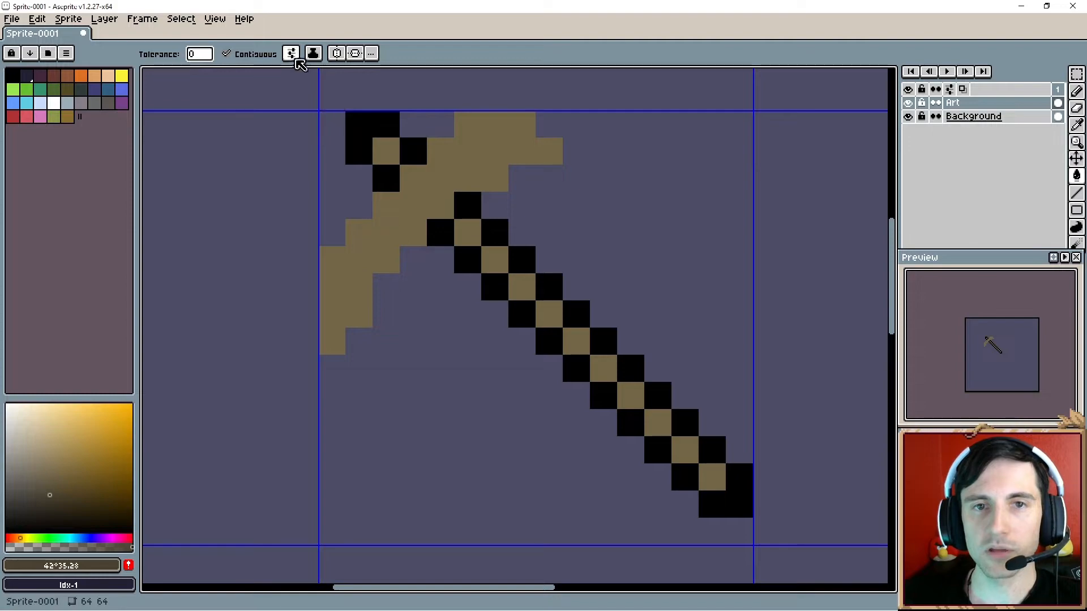
{"action": "left_click", "coordinate": [226, 54]}
{"action": "left_click", "coordinate": [434, 185]}
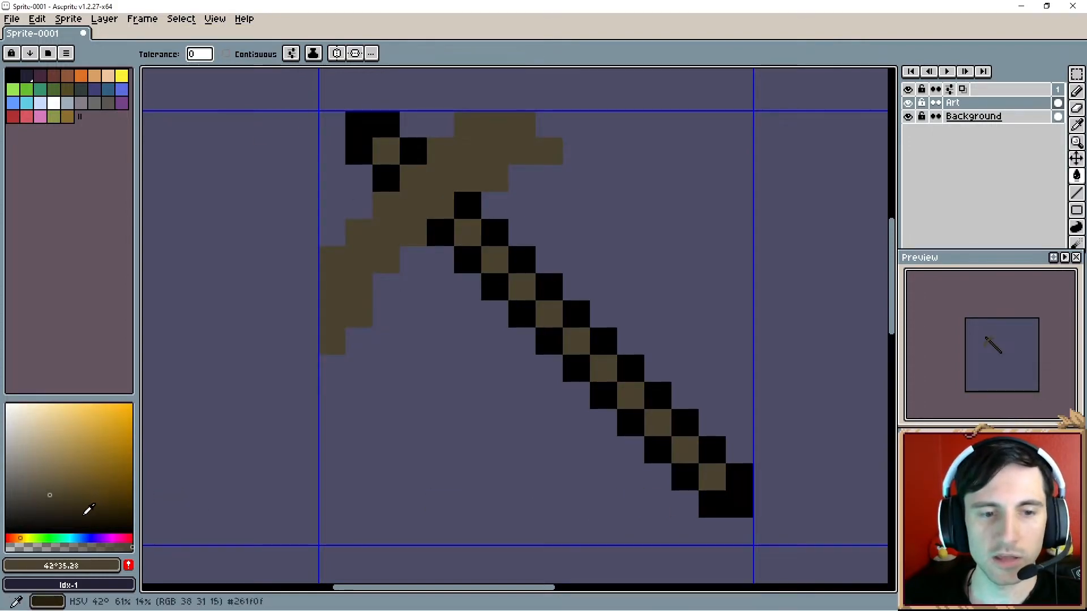
Step: Mix a dark brown outline colour by painting the brown at about 110 alpha over a black edge pixel, and sample #1f1c14
{"action": "left_click", "coordinate": [60, 547]}
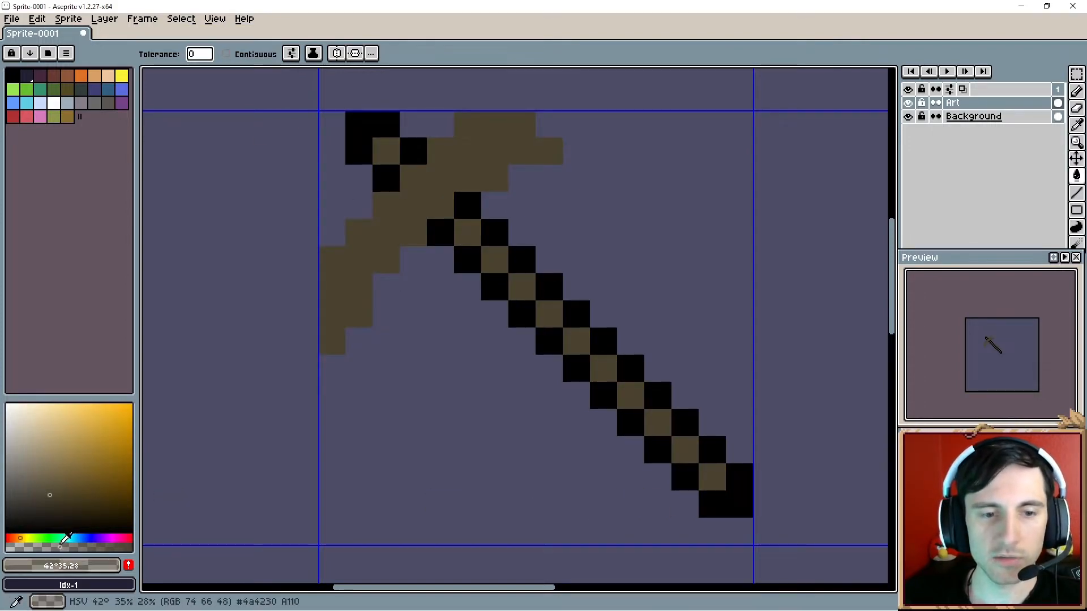
{"action": "left_click", "coordinate": [547, 286]}
{"action": "key", "text": "ctrl+z"}
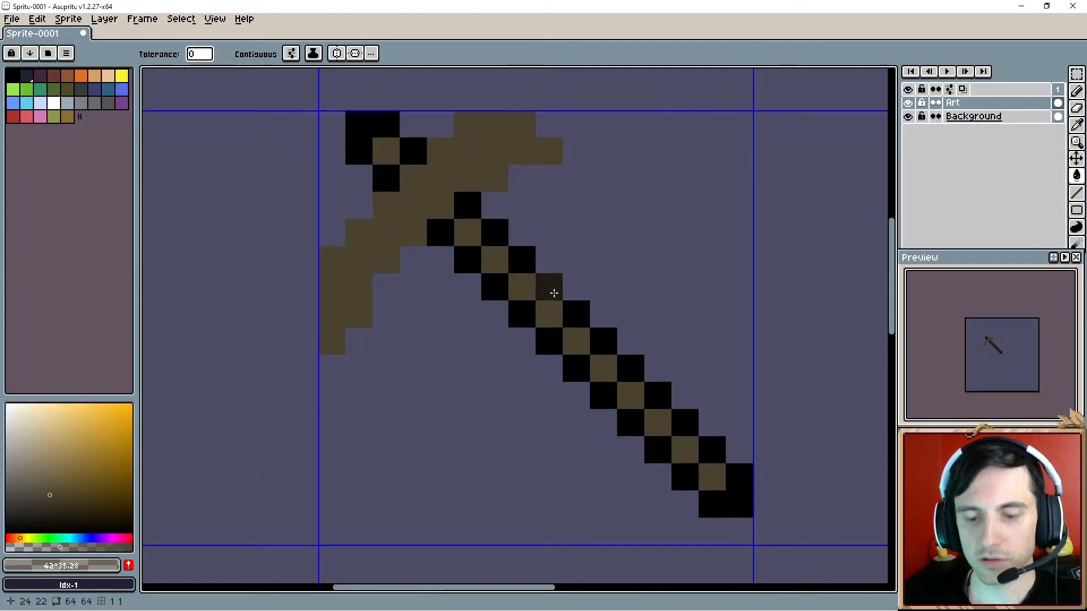
{"action": "key", "text": "b"}
{"action": "left_click", "coordinate": [554, 286], "text": "alt"}
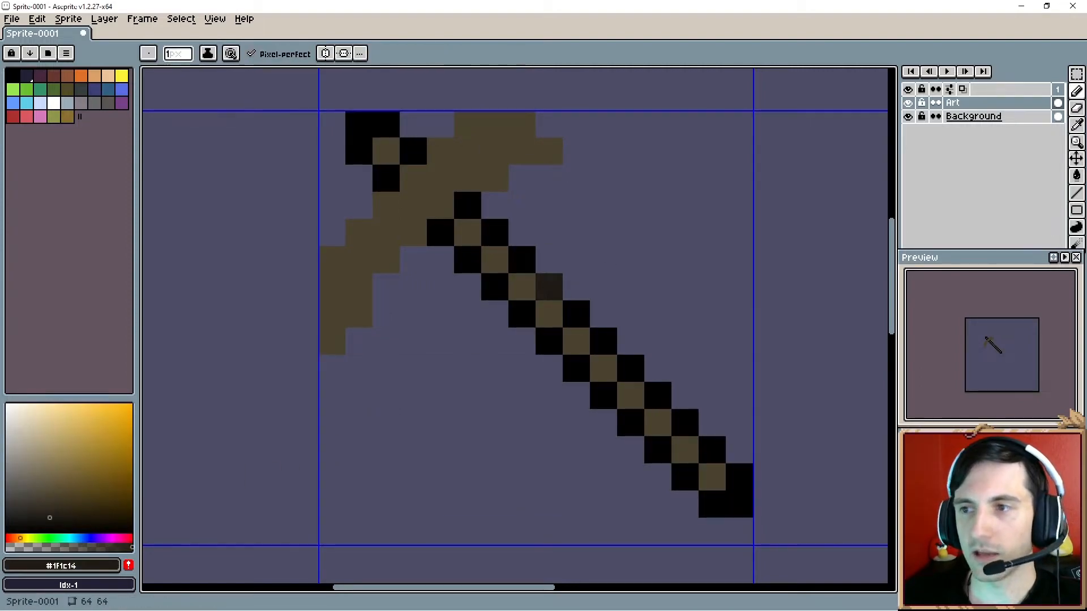
Step: Recolour the handle's upper edge and the upper outline pixels of its tip with dark brown #1f1c14
{"action": "key", "text": "l"}
{"action": "left_click_drag", "start_coordinate": [467, 205], "coordinate": [736, 468]}
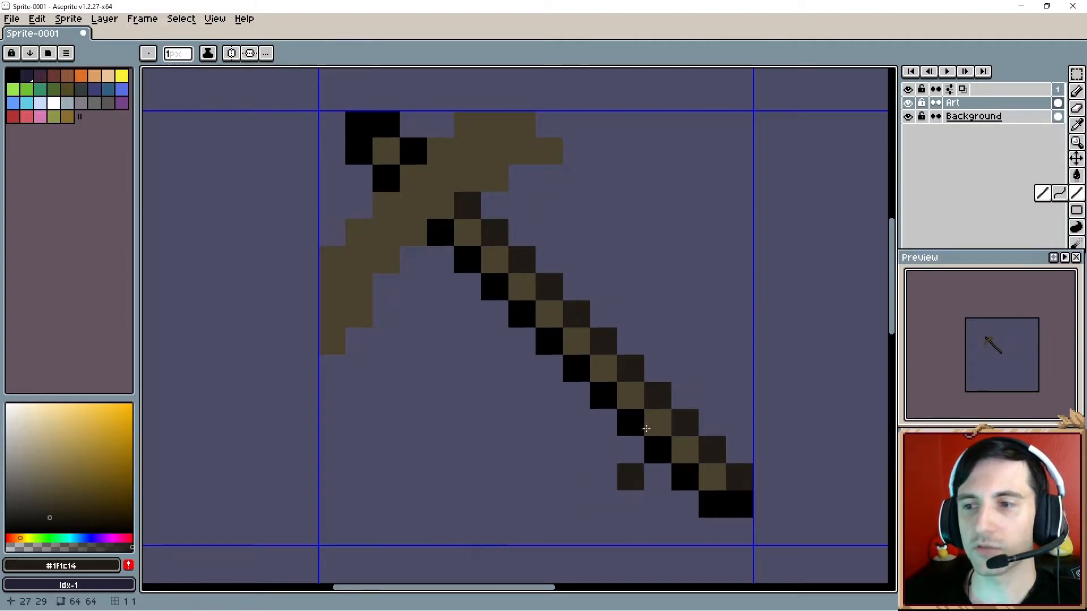
{"action": "scroll", "coordinate": [1013, 375], "scroll_direction": "up", "scroll_amount": 4}
{"action": "mouse_move", "coordinate": [993, 342]}
{"action": "left_mouse_down"}
{"action": "mouse_move", "coordinate": [1005, 370]}
{"action": "mouse_move", "coordinate": [996, 374]}
{"action": "left_mouse_up"}
{"action": "scroll", "coordinate": [1007, 371], "scroll_direction": "up", "scroll_amount": 1}
{"action": "scroll", "coordinate": [997, 374], "scroll_direction": "up", "scroll_amount": 1}
{"action": "left_click", "coordinate": [549, 289], "text": "alt"}
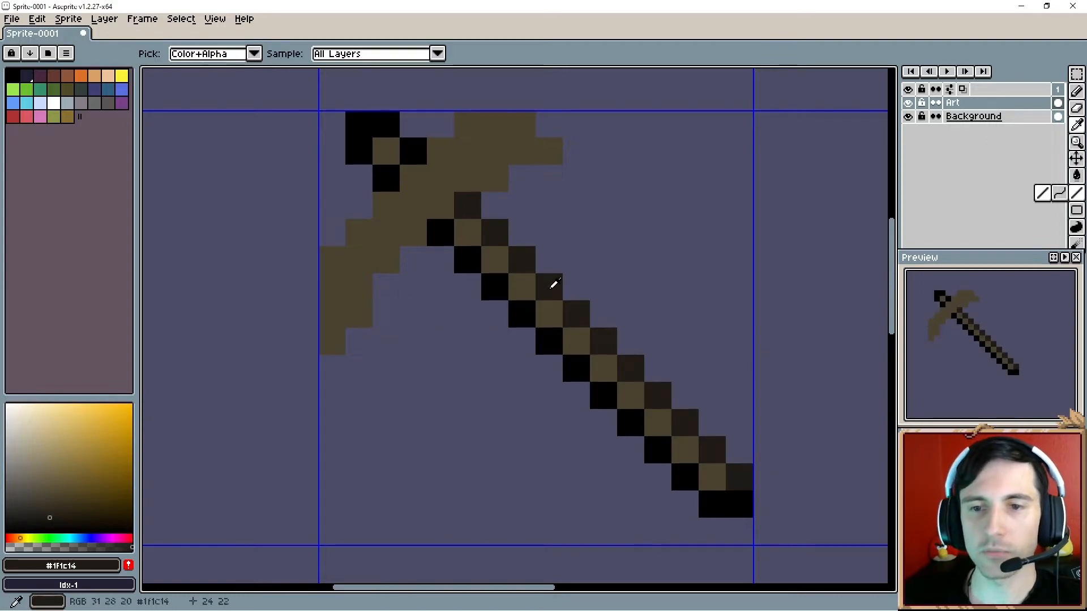
{"action": "key", "text": "b"}
{"action": "left_click", "coordinate": [415, 157]}
{"action": "left_click", "coordinate": [385, 128]}
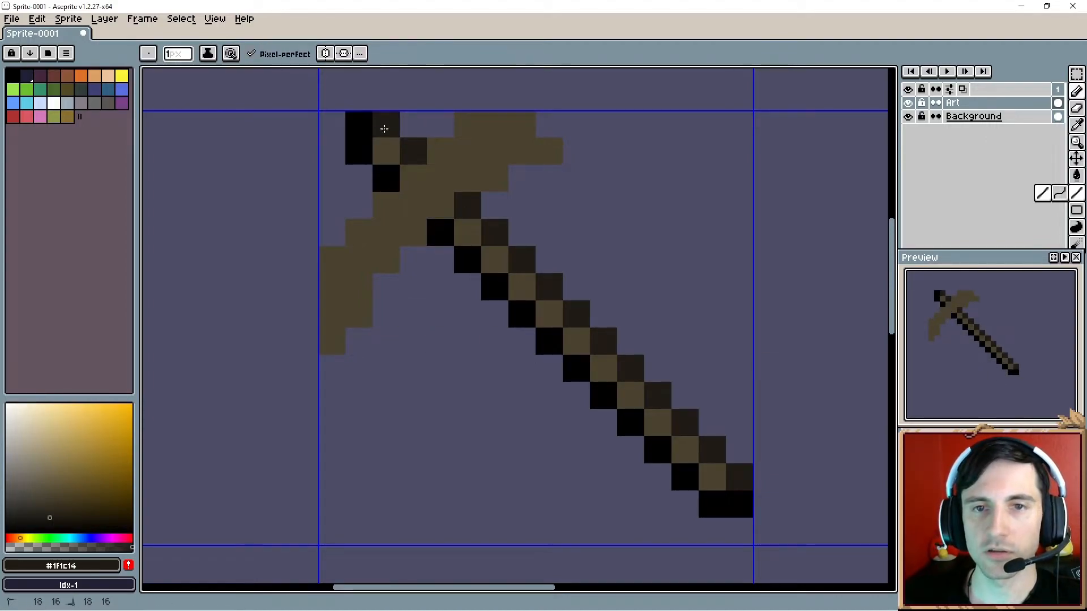
{"action": "left_click", "coordinate": [361, 127]}
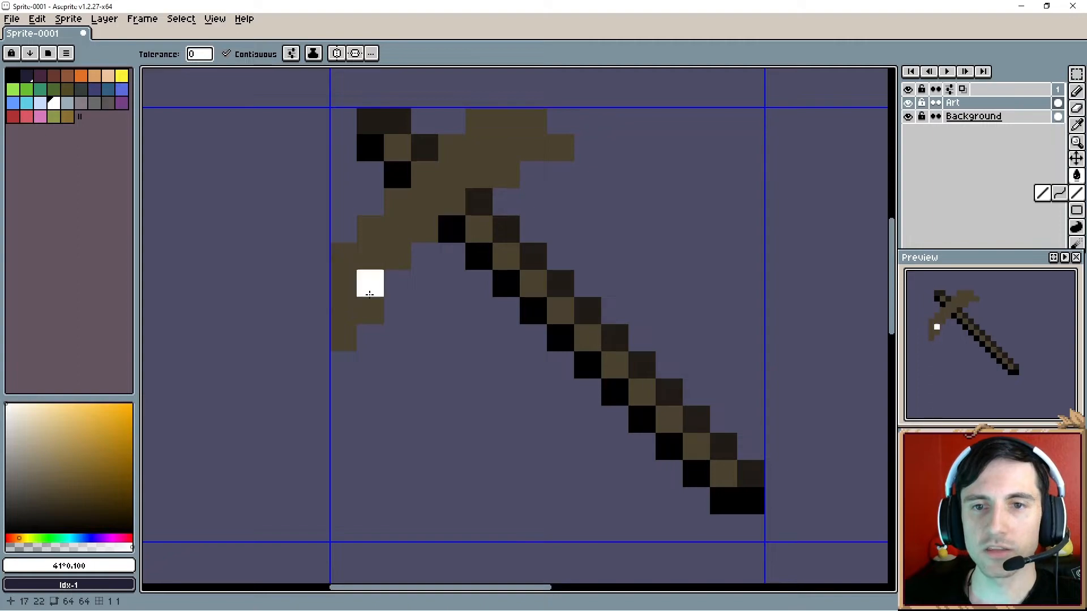
Step: Fill the pickaxe head with white
{"action": "left_click", "coordinate": [369, 294]}
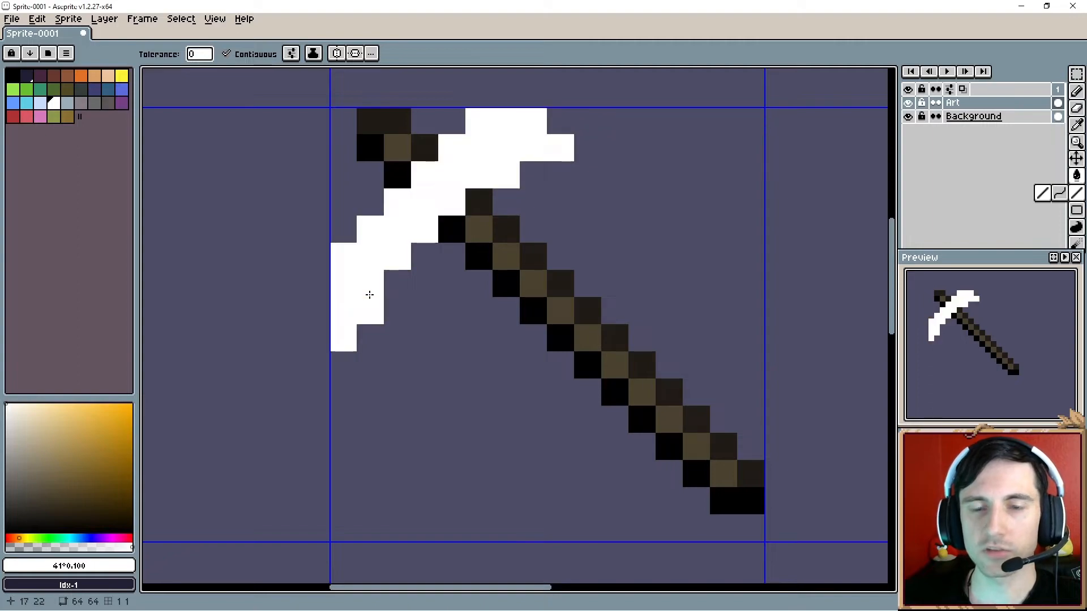
Step: Thicken the pickaxe head's underside with white pixels and extend its lower arm about three pixels farther down
{"action": "left_click", "coordinate": [377, 261], "text": "alt"}
{"action": "key", "text": "b"}
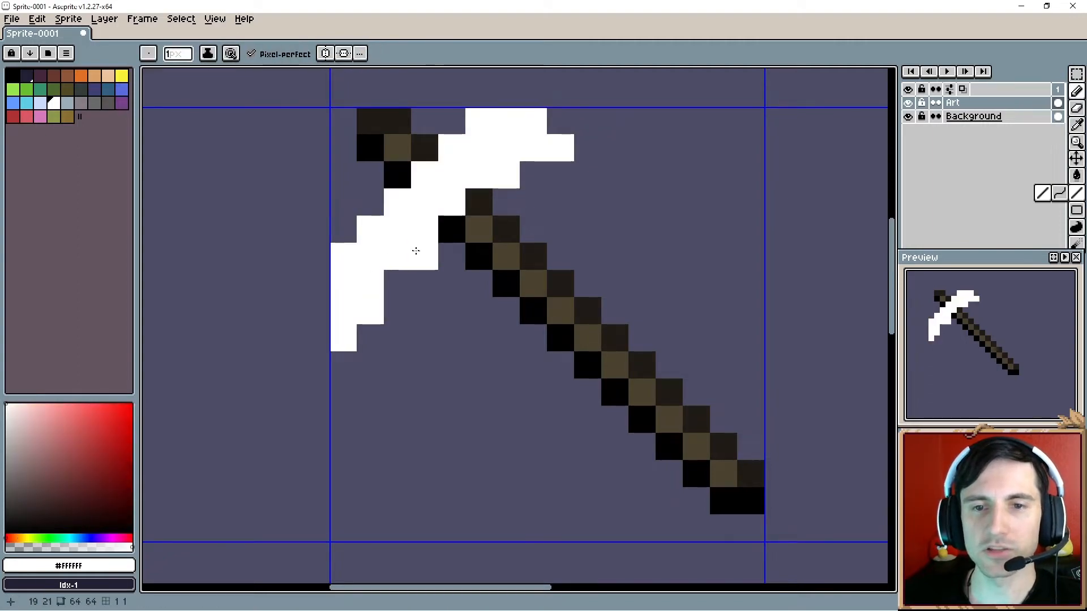
{"action": "mouse_move", "coordinate": [416, 251]}
{"action": "left_mouse_down"}
{"action": "mouse_move", "coordinate": [371, 332]}
{"action": "mouse_move", "coordinate": [358, 400]}
{"action": "mouse_move", "coordinate": [349, 370]}
{"action": "left_mouse_up"}
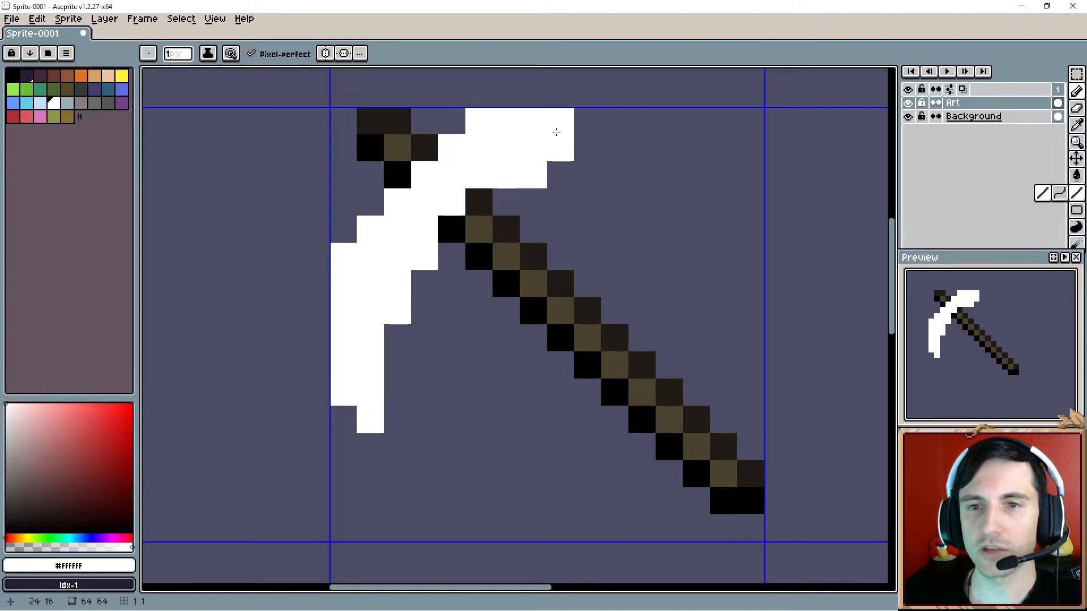
{"action": "left_click_drag", "start_coordinate": [532, 149], "coordinate": [537, 193]}
Step: Shorten the handle by selecting its lower end and moving it two pixels left and two pixels up
{"action": "left_click_drag", "start_coordinate": [605, 279], "coordinate": [548, 185]}
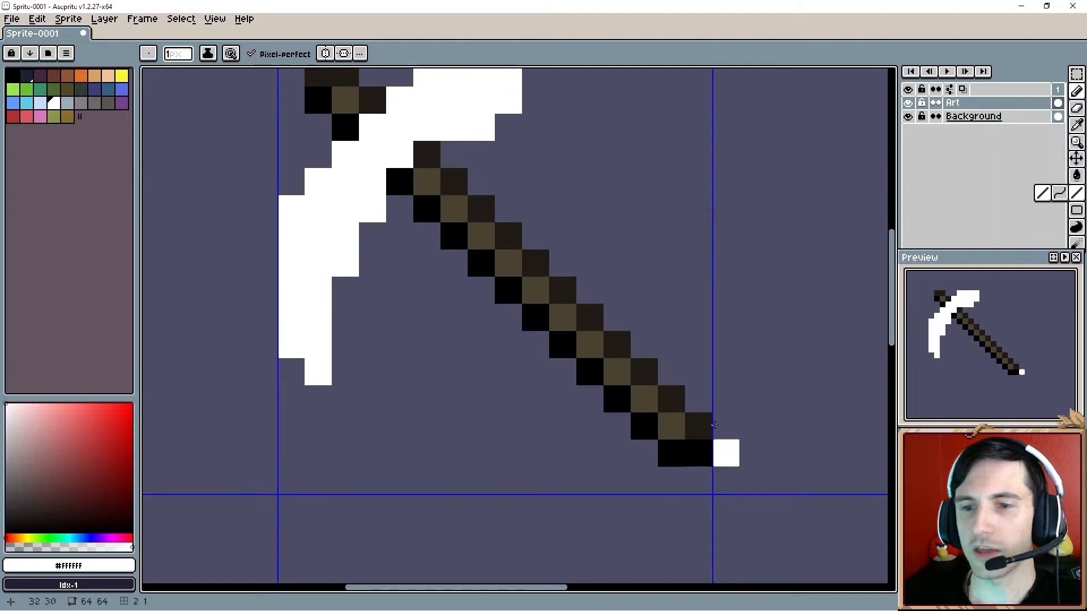
{"action": "key", "text": "m"}
{"action": "left_click_drag", "start_coordinate": [709, 359], "coordinate": [604, 493]}
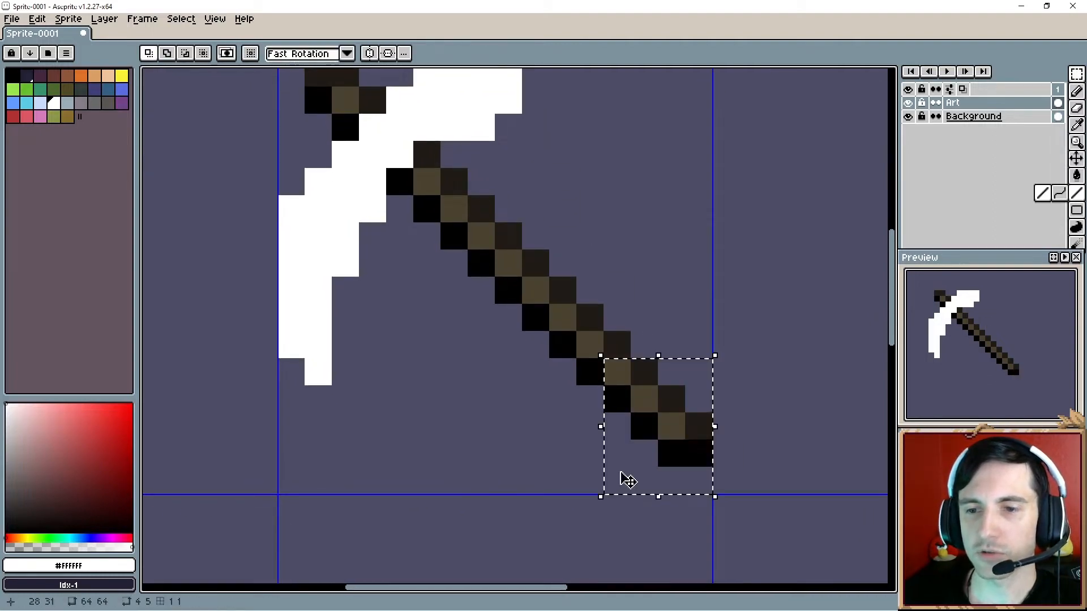
{"action": "key", "text": "Left"}
{"action": "key", "text": "Up"}
{"action": "key", "text": "Up"}
{"action": "key", "text": "Left"}
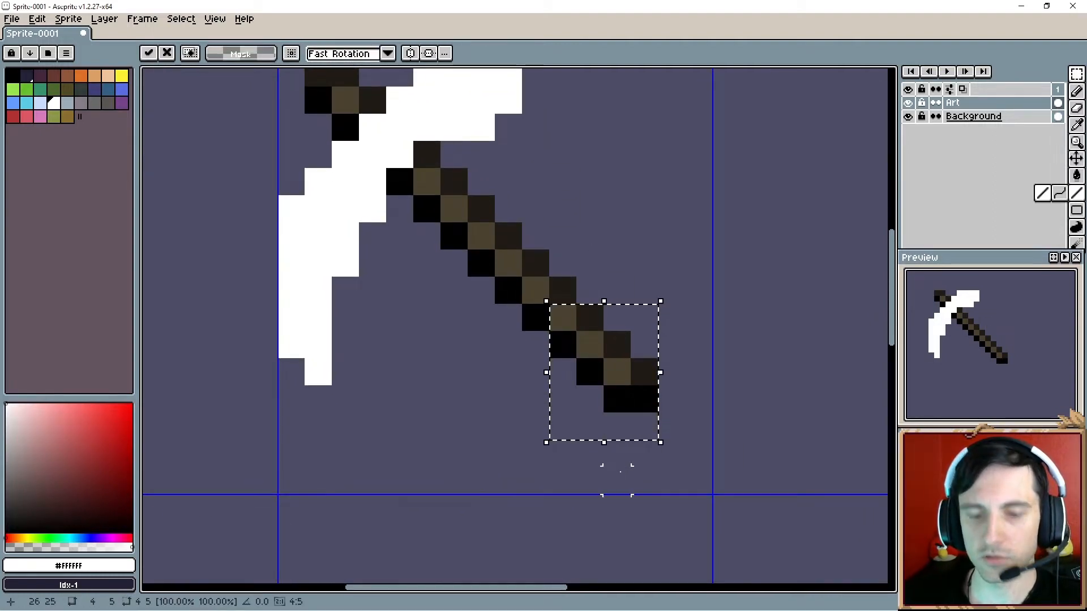
{"action": "key", "text": "ctrl+d"}
Step: Select the whole pickaxe and move it two pixels down and one pixel right within the tile
{"action": "scroll", "coordinate": [499, 313], "scroll_direction": "down", "scroll_amount": 1}
{"action": "left_click_drag", "start_coordinate": [463, 195], "coordinate": [522, 247]}
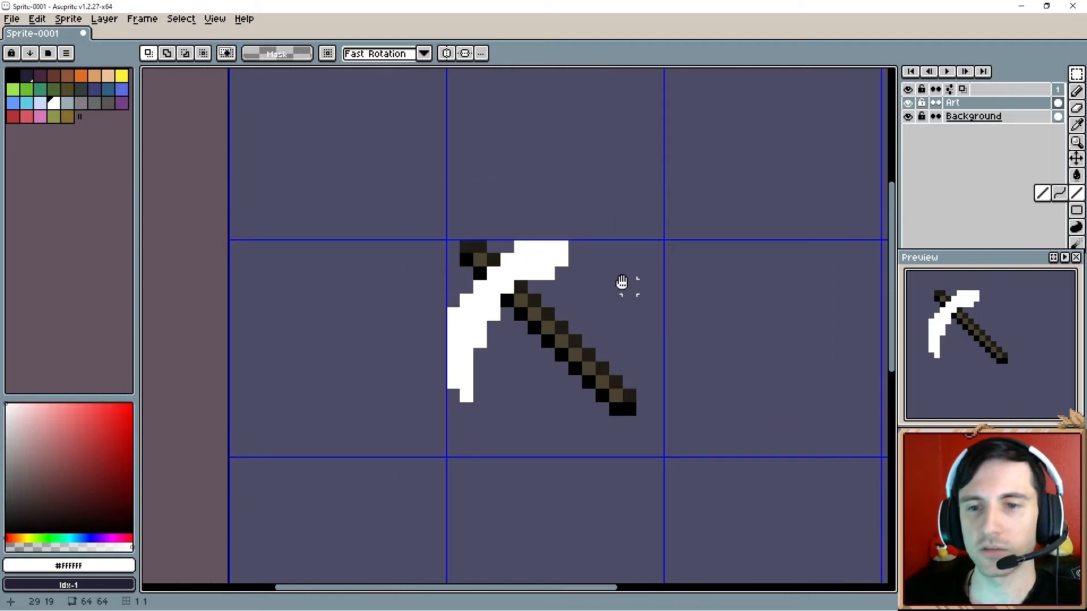
{"action": "scroll", "coordinate": [587, 286], "scroll_direction": "up", "scroll_amount": 1}
{"action": "left_click_drag", "start_coordinate": [561, 280], "coordinate": [584, 276]}
{"action": "left_click", "coordinate": [478, 228], "text": "alt"}
{"action": "key", "text": "b"}
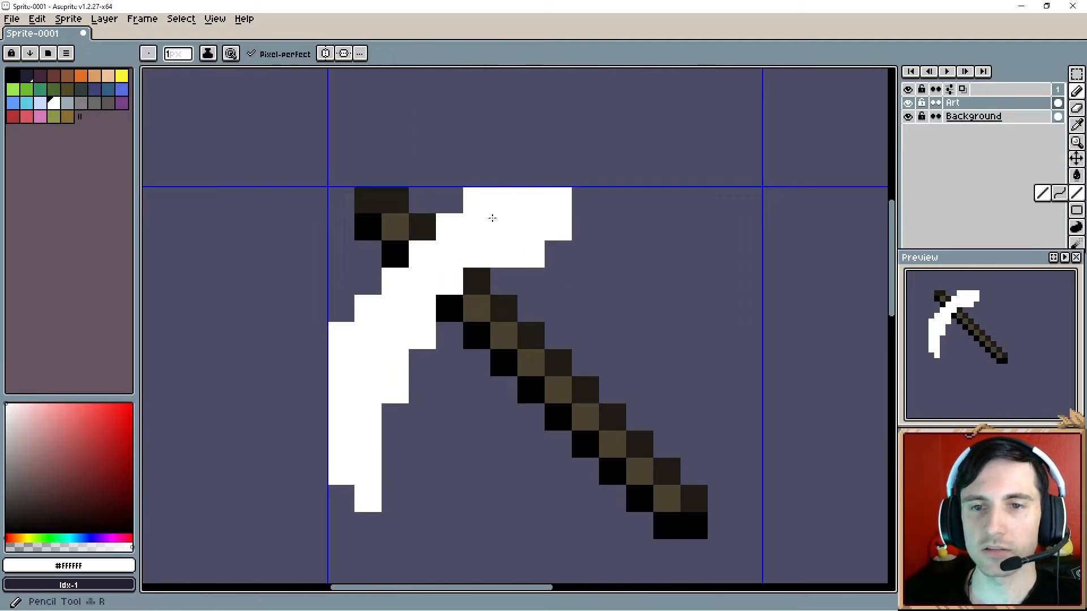
{"action": "scroll", "coordinate": [611, 314], "scroll_direction": "down", "scroll_amount": 1}
{"action": "left_click_drag", "start_coordinate": [611, 314], "coordinate": [604, 266]}
{"action": "key", "text": "w"}
{"action": "left_click_drag", "start_coordinate": [414, 180], "coordinate": [689, 437]}
{"action": "key", "text": "Down"}
{"action": "key", "text": "Down"}
{"action": "key", "text": "Right"}
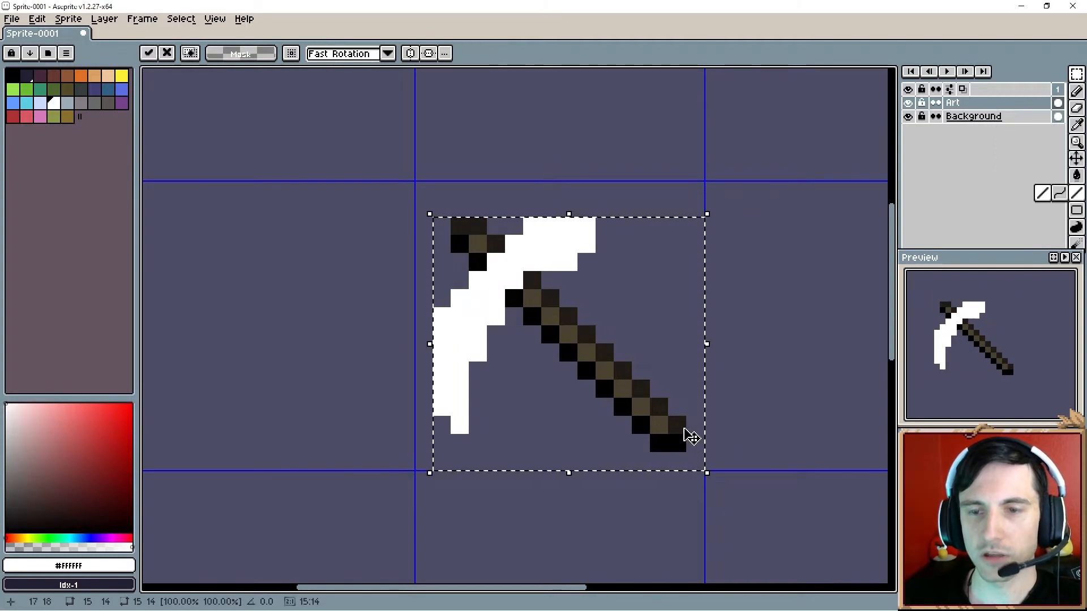
{"action": "key", "text": "ctrl+d"}
Step: Reshape the white head around its upper tip and handle joint, and fill it with purple, HSV 291, 59, 69
{"action": "key", "text": "i"}
{"action": "key", "text": "b"}
{"action": "left_click_drag", "start_coordinate": [551, 210], "coordinate": [570, 214]}
{"action": "key", "text": "e"}
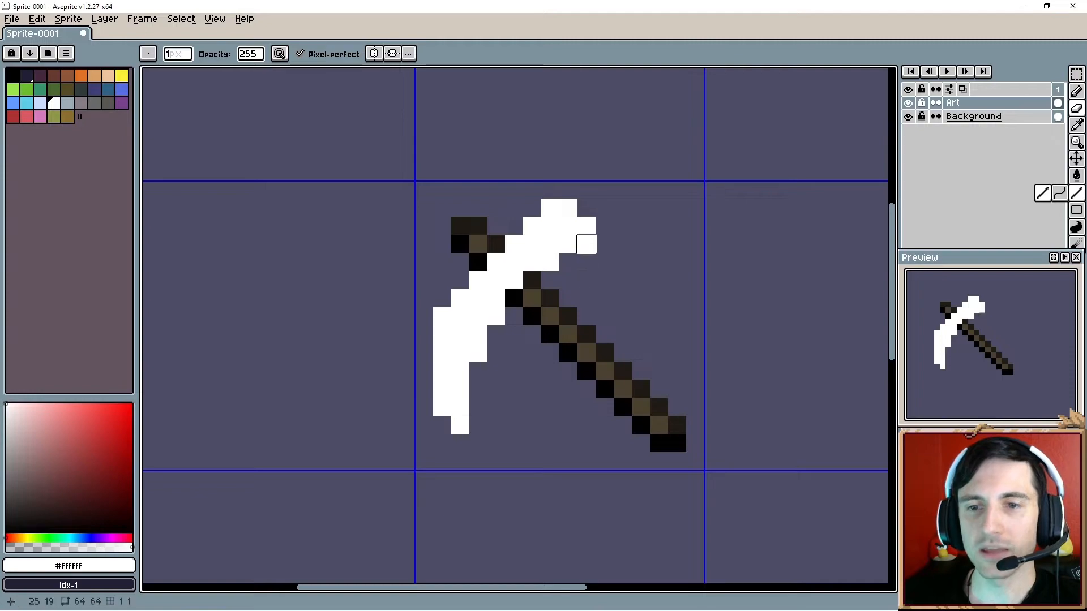
{"action": "key", "text": "i"}
{"action": "key", "text": "b"}
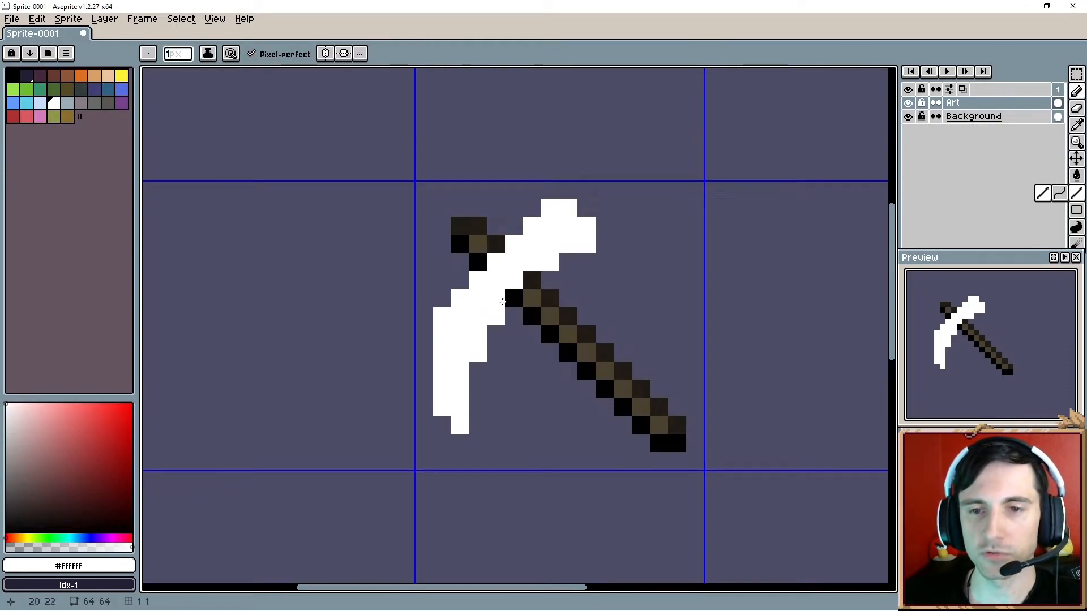
{"action": "left_click", "coordinate": [513, 299]}
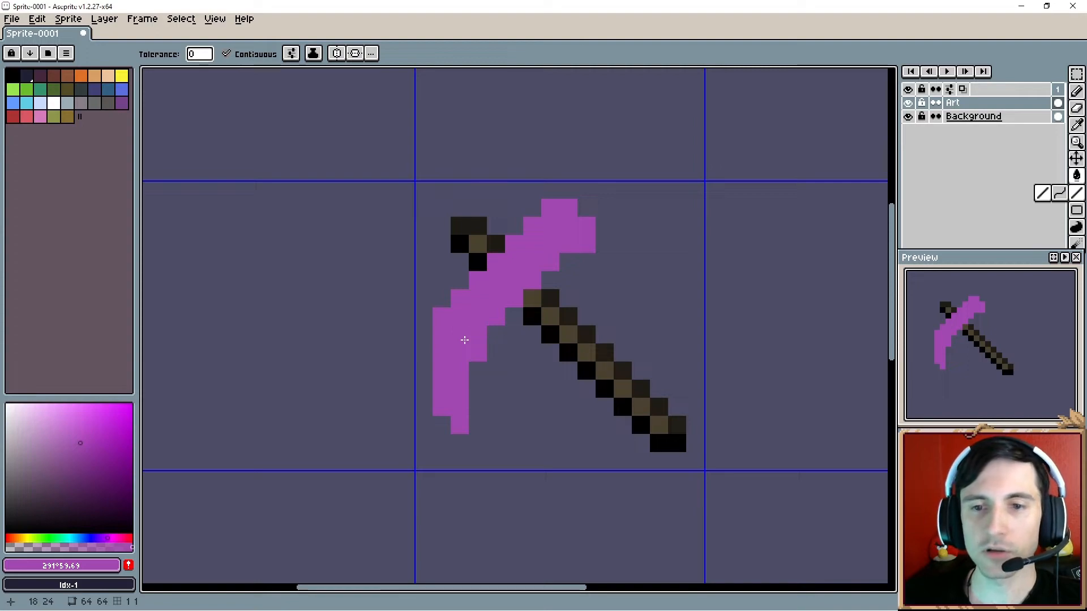
Step: Paint the head's centre at the handle joint grey, HSV 291, 9, 45, and shade its lower edge with HSV 291, 8, 32
{"action": "left_click_drag", "start_coordinate": [67, 450], "coordinate": [19, 474]}
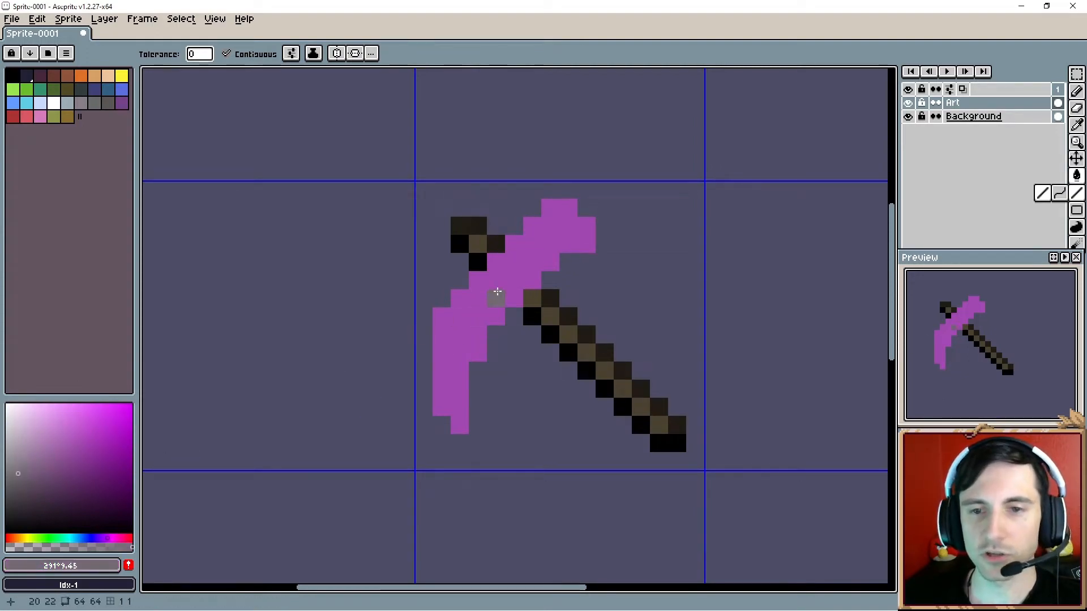
{"action": "scroll", "coordinate": [497, 292], "scroll_direction": "up", "scroll_amount": 1}
{"action": "left_click", "coordinate": [509, 272]}
{"action": "key", "text": "ctrl+z"}
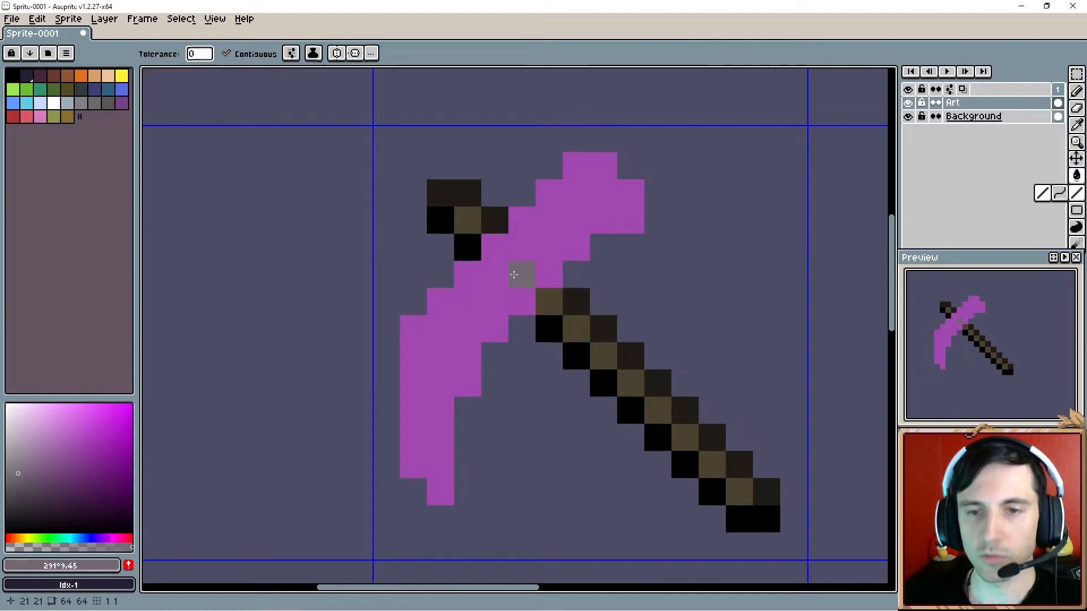
{"action": "key", "text": "b"}
{"action": "mouse_move", "coordinate": [519, 251]}
{"action": "left_mouse_down"}
{"action": "mouse_move", "coordinate": [550, 276]}
{"action": "mouse_move", "coordinate": [536, 248]}
{"action": "left_mouse_up"}
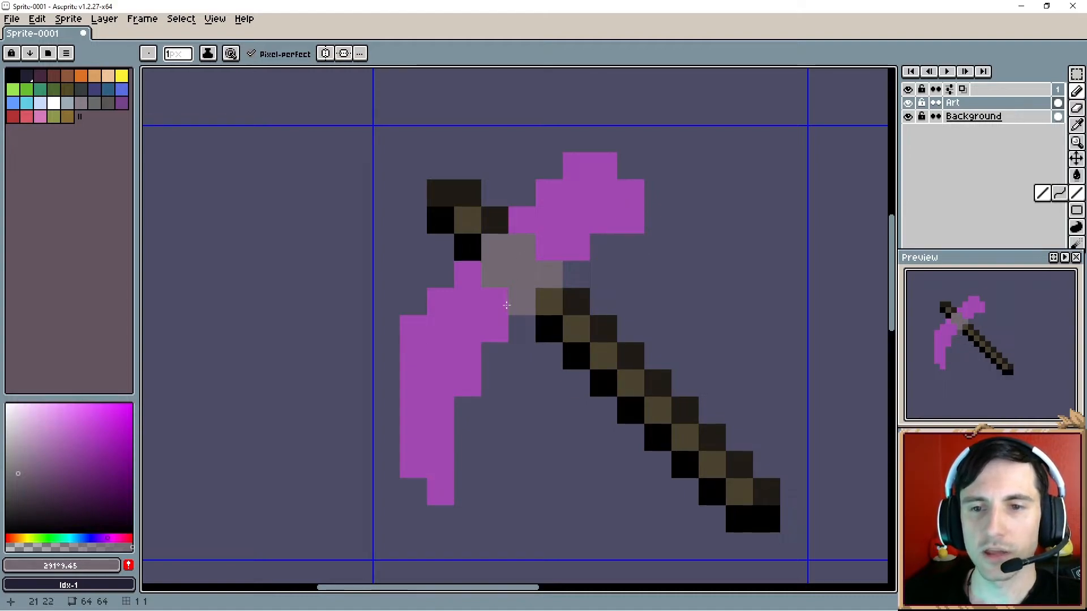
{"action": "left_click_drag", "start_coordinate": [496, 303], "coordinate": [478, 280]}
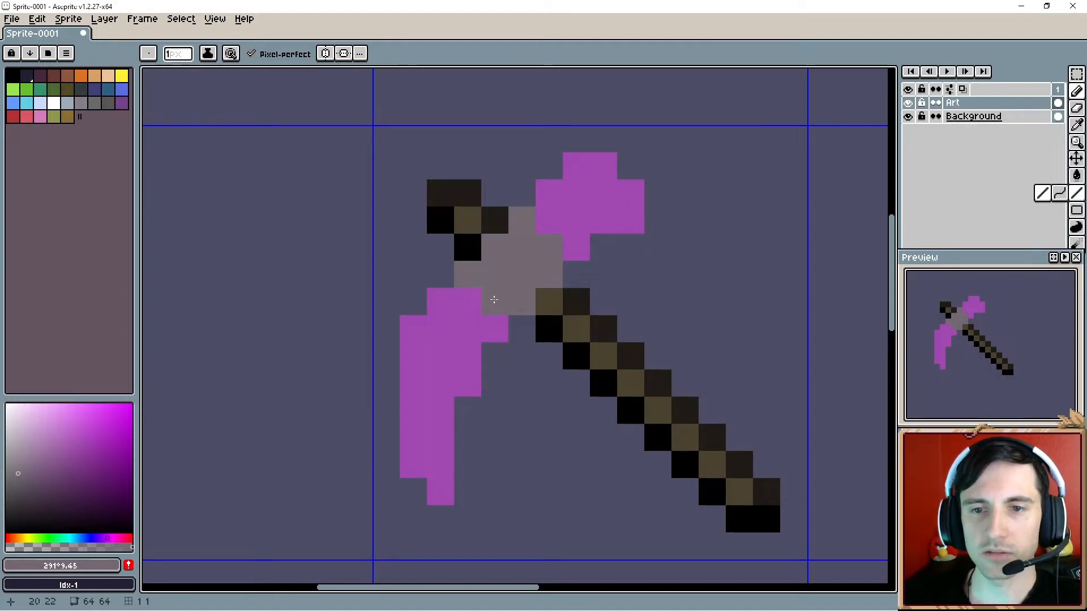
{"action": "left_click", "coordinate": [16, 491]}
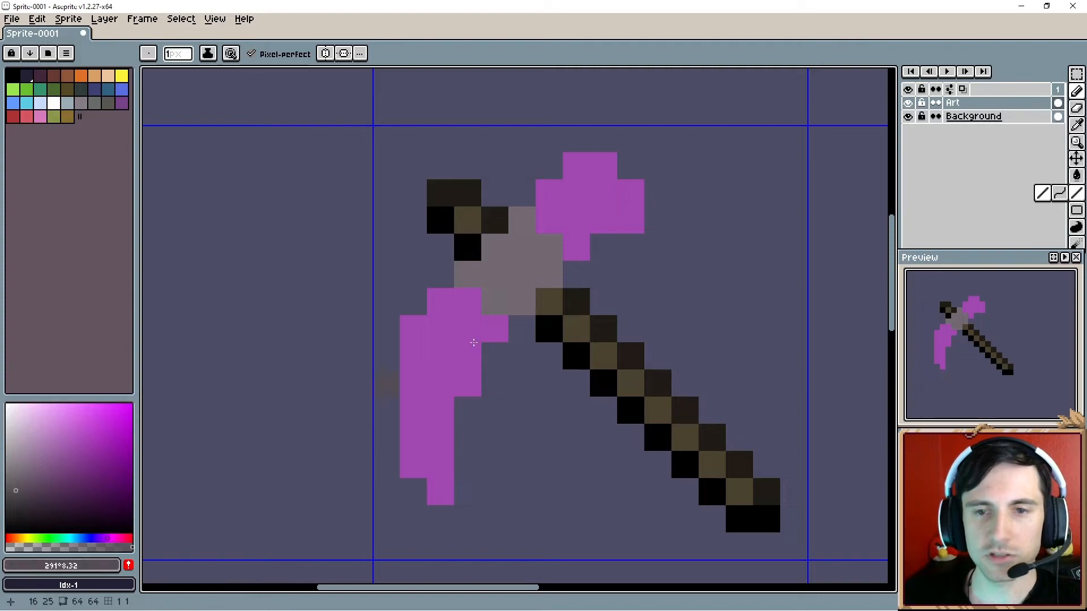
{"action": "mouse_move", "coordinate": [518, 307]}
{"action": "left_mouse_down"}
{"action": "mouse_move", "coordinate": [476, 279]}
{"action": "mouse_move", "coordinate": [484, 289]}
{"action": "left_mouse_up"}
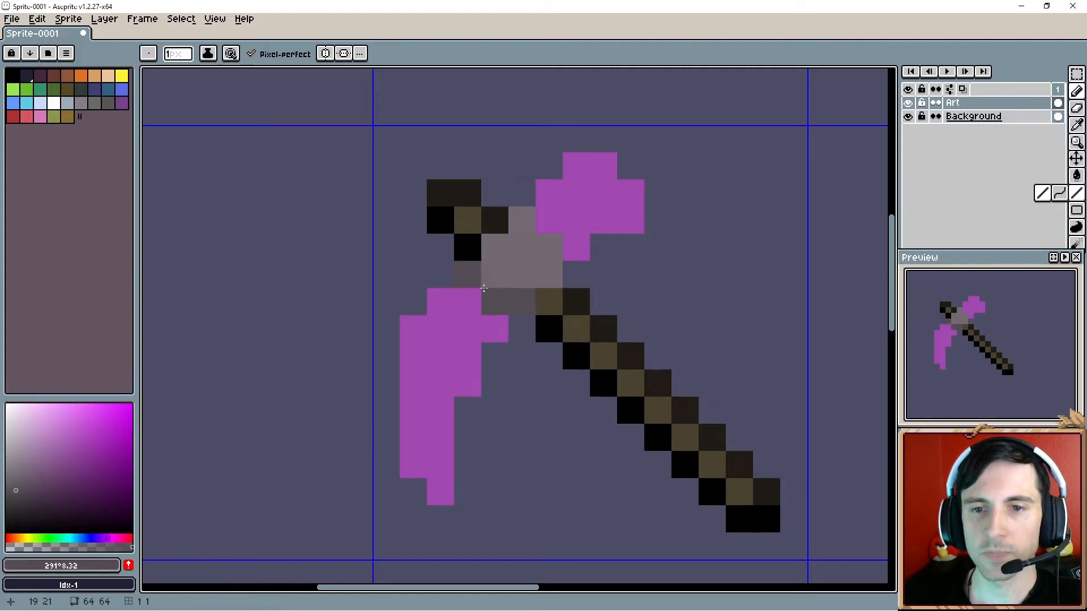
Step: Outline both purple arms of the pickaxe head with a one-pixel black border
{"action": "left_click", "coordinate": [465, 249], "text": "alt"}
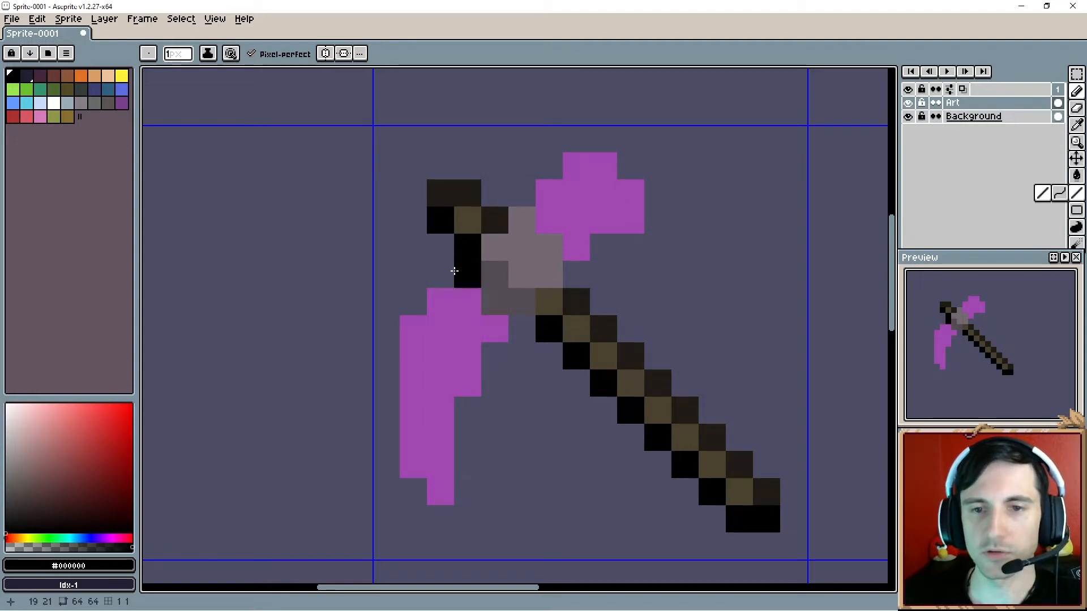
{"action": "left_click", "coordinate": [444, 268]}
{"action": "scroll", "coordinate": [430, 262], "scroll_direction": "down", "scroll_amount": 2}
{"action": "mouse_move", "coordinate": [403, 260]}
{"action": "left_mouse_down"}
{"action": "mouse_move", "coordinate": [374, 291]}
{"action": "mouse_move", "coordinate": [377, 439]}
{"action": "mouse_move", "coordinate": [429, 488]}
{"action": "mouse_move", "coordinate": [456, 457]}
{"action": "mouse_move", "coordinate": [453, 367]}
{"action": "mouse_move", "coordinate": [474, 352]}
{"action": "mouse_move", "coordinate": [479, 324]}
{"action": "mouse_move", "coordinate": [508, 305]}
{"action": "mouse_move", "coordinate": [549, 231]}
{"action": "mouse_move", "coordinate": [569, 225]}
{"action": "mouse_move", "coordinate": [569, 236]}
{"action": "mouse_move", "coordinate": [588, 220]}
{"action": "mouse_move", "coordinate": [642, 193]}
{"action": "left_mouse_up"}
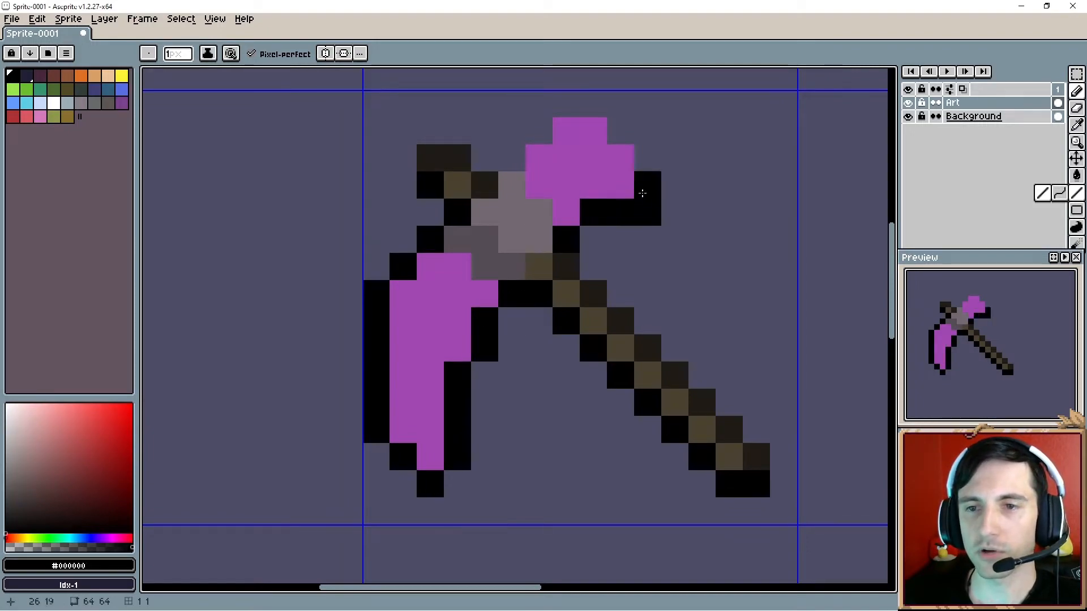
{"action": "mouse_move", "coordinate": [622, 141]}
{"action": "left_mouse_down"}
{"action": "mouse_move", "coordinate": [596, 109]}
{"action": "mouse_move", "coordinate": [566, 109]}
{"action": "mouse_move", "coordinate": [520, 155]}
{"action": "left_mouse_up"}
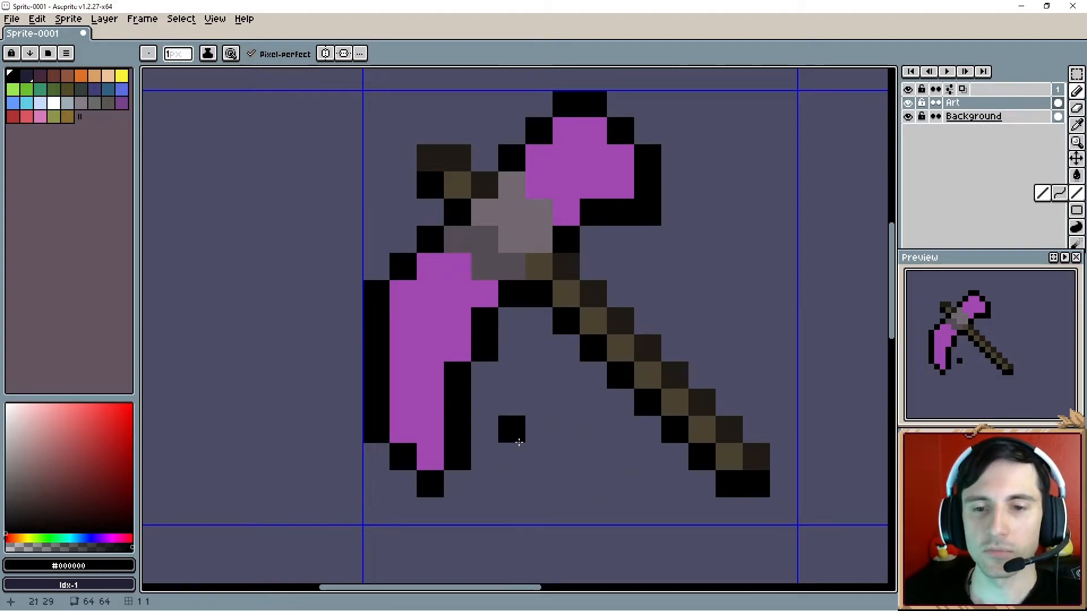
Step: Paint two black pixels diagonally between the grey centre and the lower purple arm
{"action": "key", "text": "alt"}
{"action": "key", "text": "b"}
{"action": "key", "text": "alt"}
{"action": "left_click", "coordinate": [484, 267]}
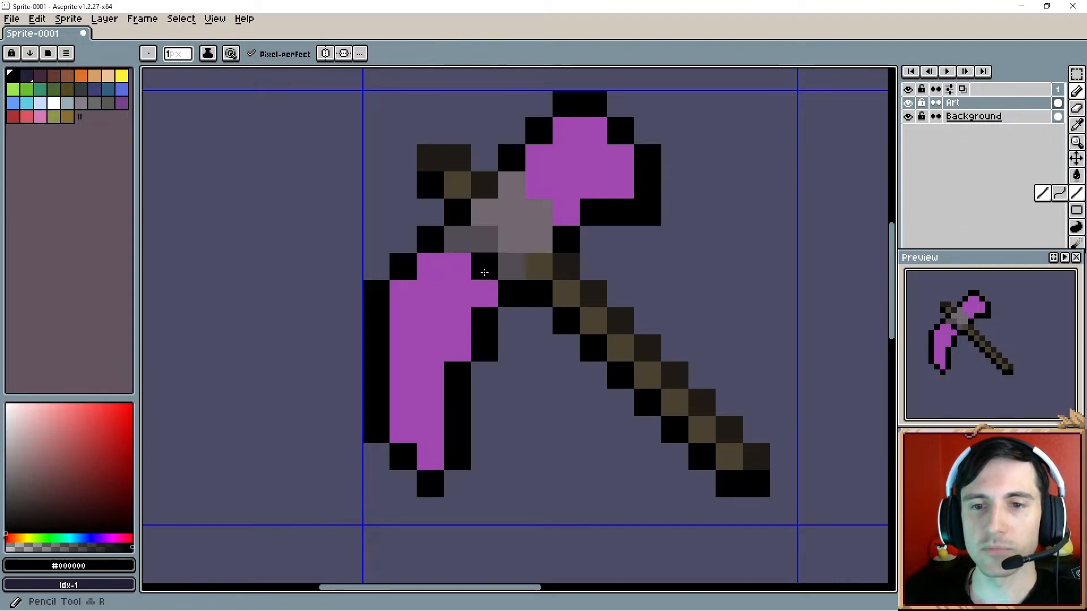
{"action": "left_click", "coordinate": [457, 239]}
{"action": "left_click", "coordinate": [556, 458]}
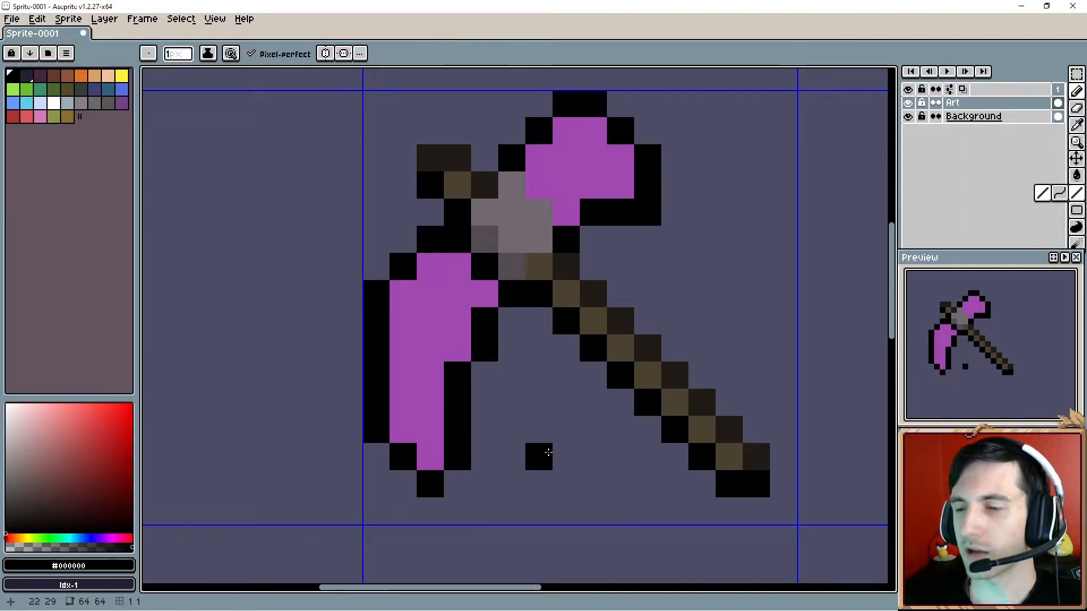
{"action": "key", "text": "ctrl+z"}
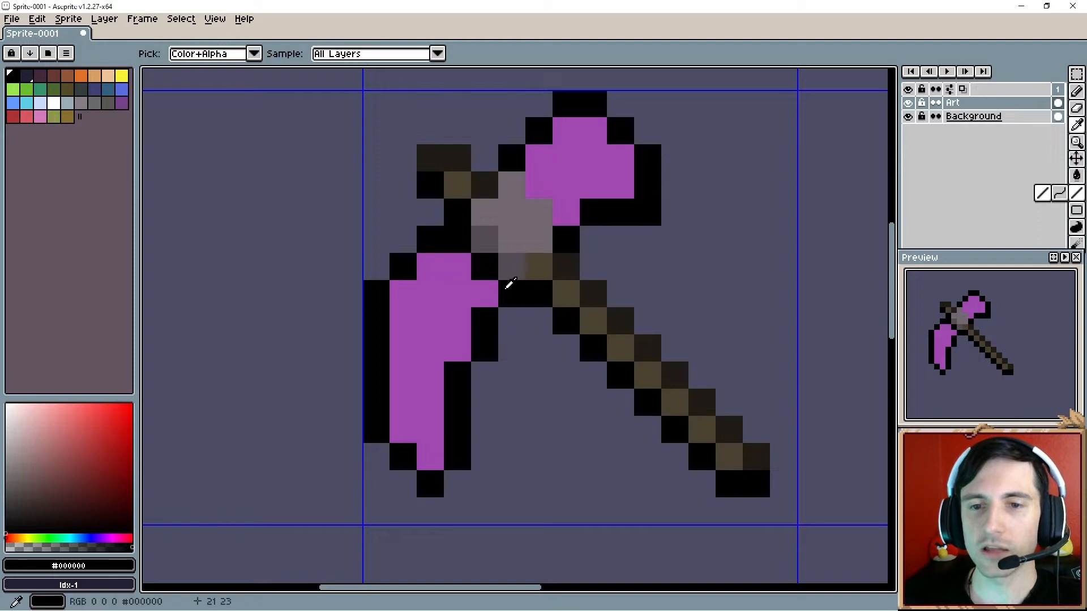
Step: Try purple on the pixels between the lower arm and the grey centre, and repaint the dividing pixels black
{"action": "left_click", "coordinate": [487, 290], "text": "alt"}
{"action": "left_click_drag", "start_coordinate": [484, 266], "coordinate": [463, 246]}
{"action": "scroll", "coordinate": [463, 247], "scroll_direction": "up", "scroll_amount": 1}
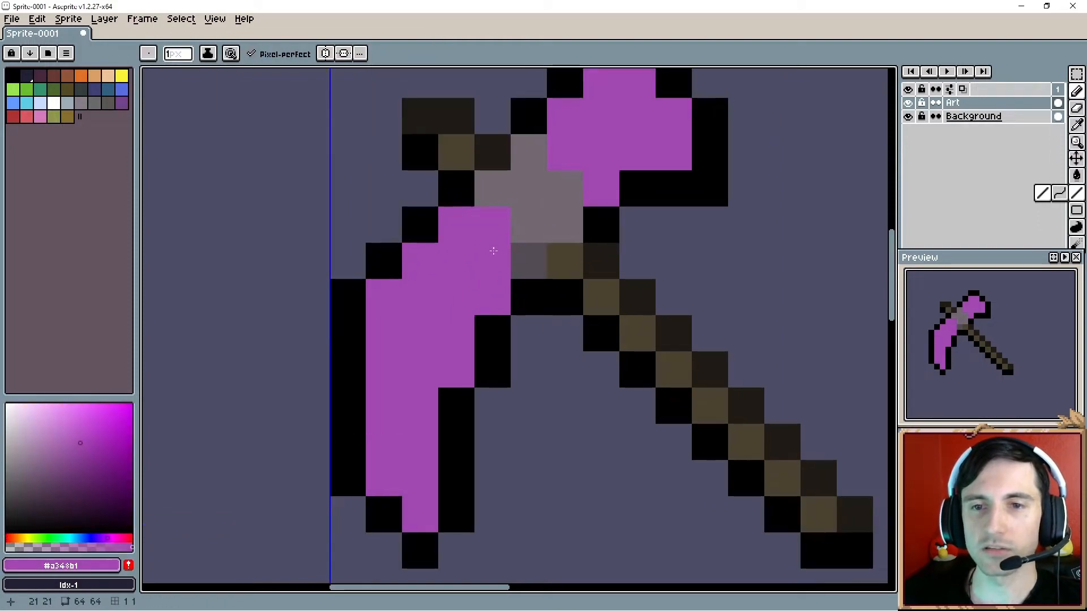
{"action": "left_click", "coordinate": [538, 296], "text": "alt"}
{"action": "left_click", "coordinate": [493, 260]}
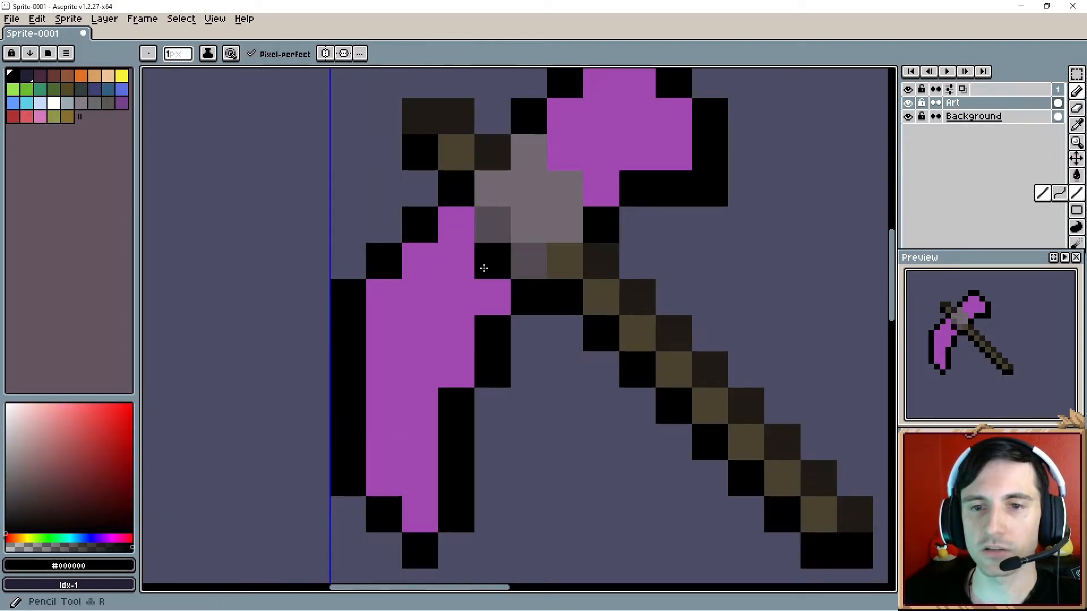
{"action": "left_click", "coordinate": [457, 224]}
{"action": "left_click", "coordinate": [457, 260]}
Step: Soften the two black dividing pixels by painting dark grey #524c53 over them at reduced alpha
{"action": "scroll", "coordinate": [528, 365], "scroll_direction": "down", "scroll_amount": 1}
{"action": "left_click_drag", "start_coordinate": [540, 383], "coordinate": [515, 363]}
{"action": "scroll", "coordinate": [514, 364], "scroll_direction": "up", "scroll_amount": 1}
{"action": "left_click", "coordinate": [493, 255], "text": "alt"}
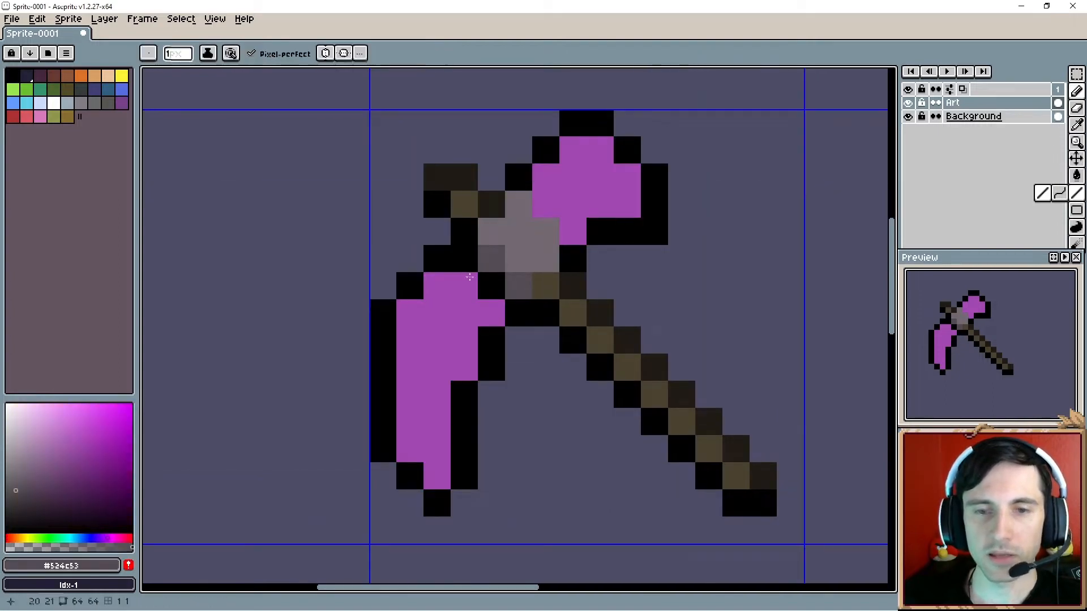
{"action": "left_click", "coordinate": [491, 292]}
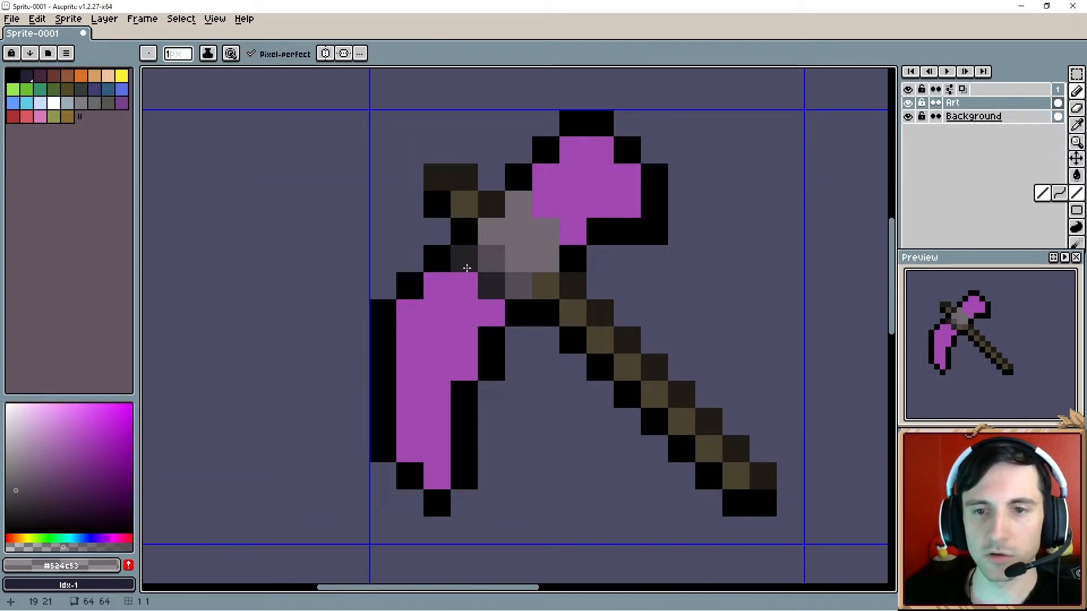
{"action": "left_click", "coordinate": [464, 258]}
{"action": "left_click", "coordinate": [521, 307]}
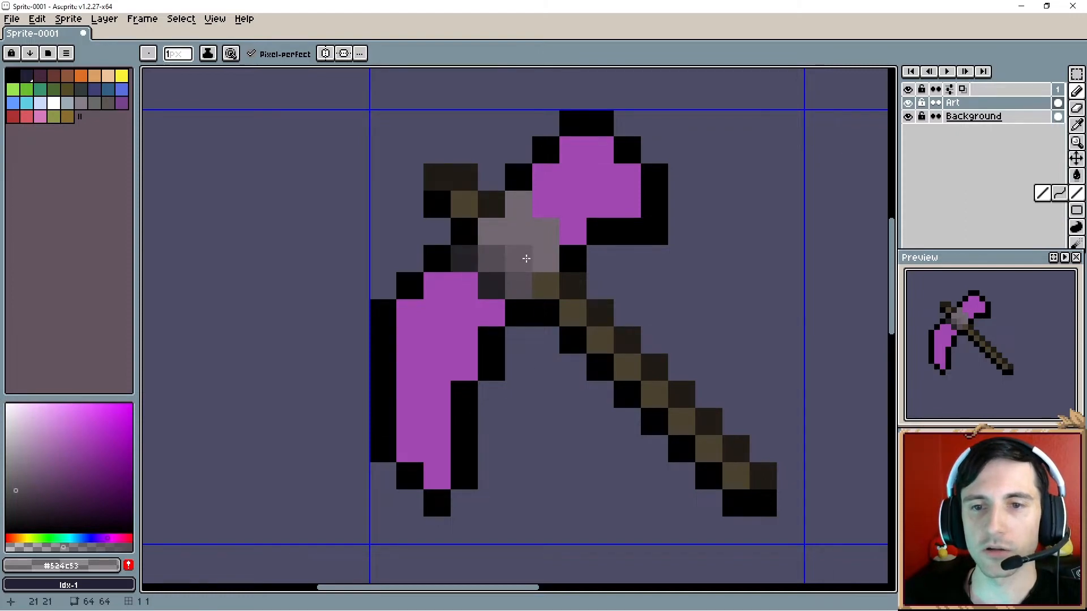
{"action": "left_click_drag", "start_coordinate": [525, 273], "coordinate": [522, 286]}
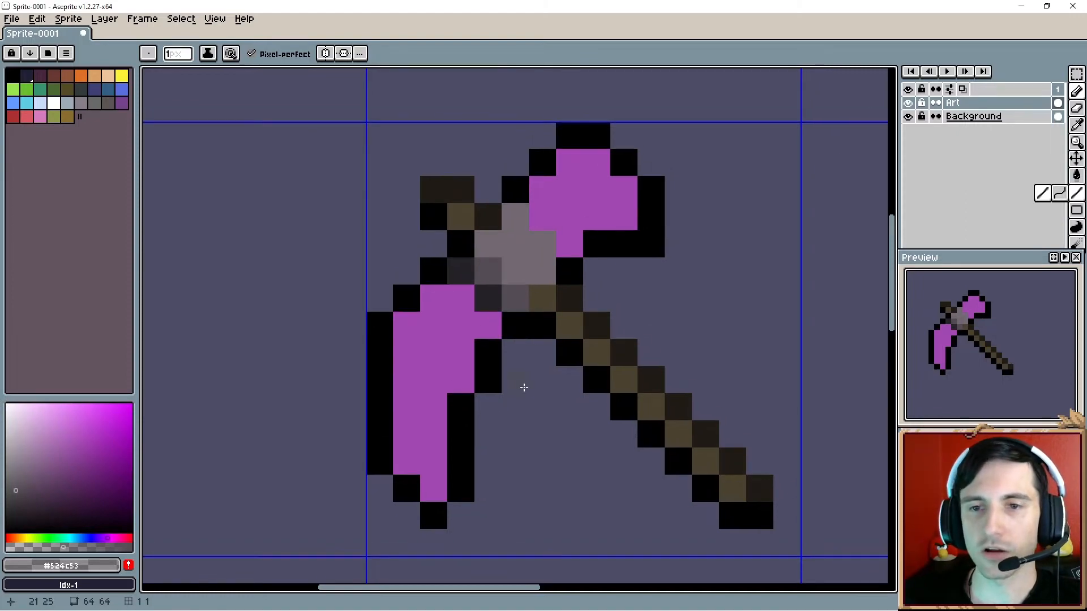
{"action": "mouse_move", "coordinate": [524, 388]}
{"action": "left_mouse_down"}
{"action": "mouse_move", "coordinate": [523, 378]}
{"action": "mouse_move", "coordinate": [514, 393]}
{"action": "left_mouse_up"}
Step: Erase the upper arm's lower outer corner pixel, and taper the lower arm by moving its black outline inward
{"action": "right_click", "coordinate": [647, 255]}
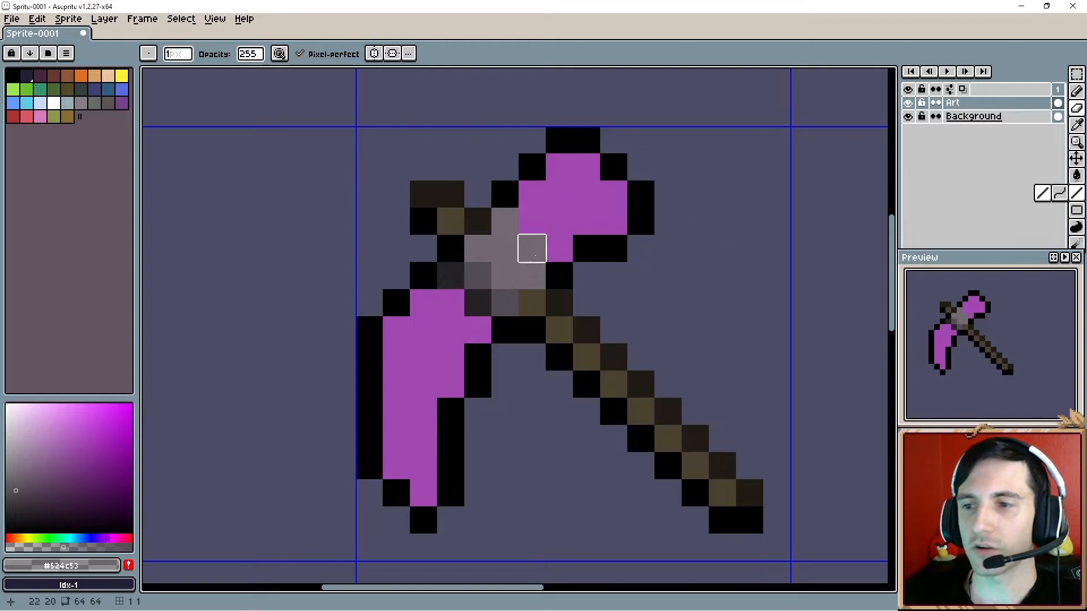
{"action": "key", "text": "alt"}
{"action": "left_click", "coordinate": [612, 237]}
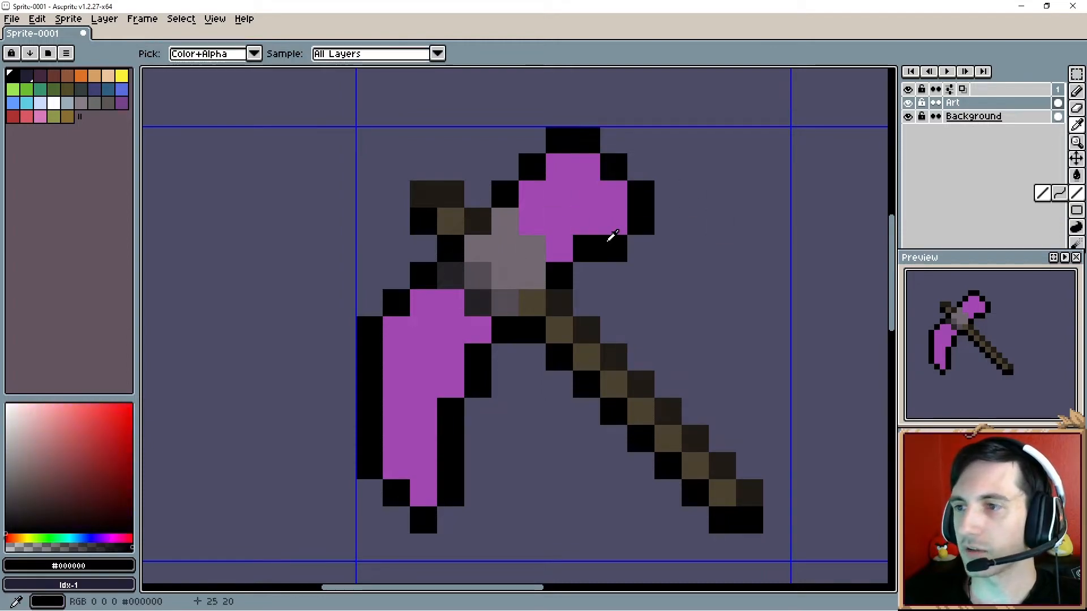
{"action": "key", "text": "alt"}
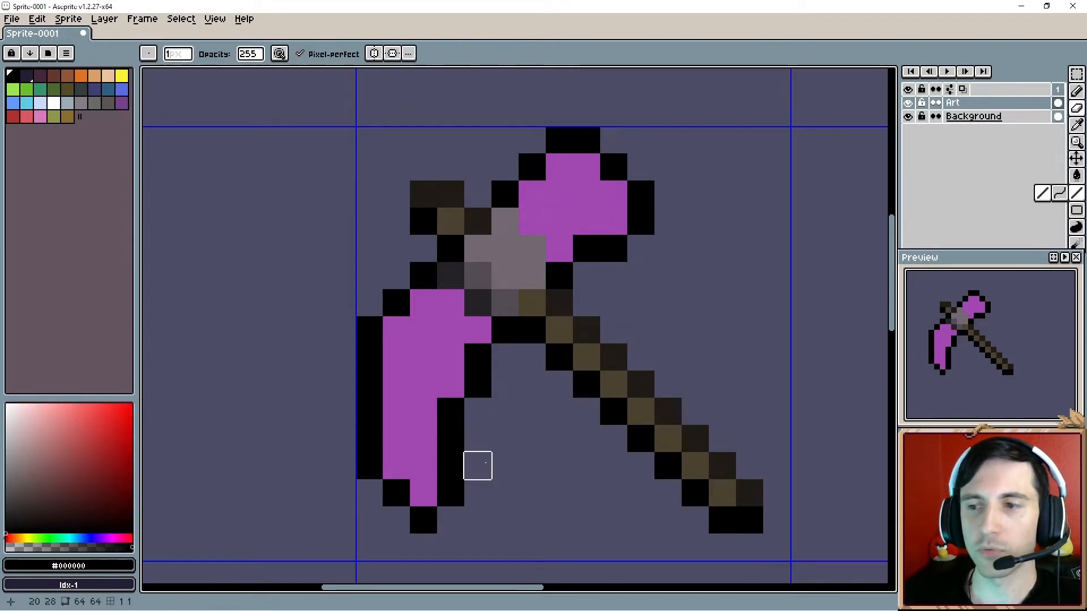
{"action": "left_click_drag", "start_coordinate": [478, 466], "coordinate": [494, 378]}
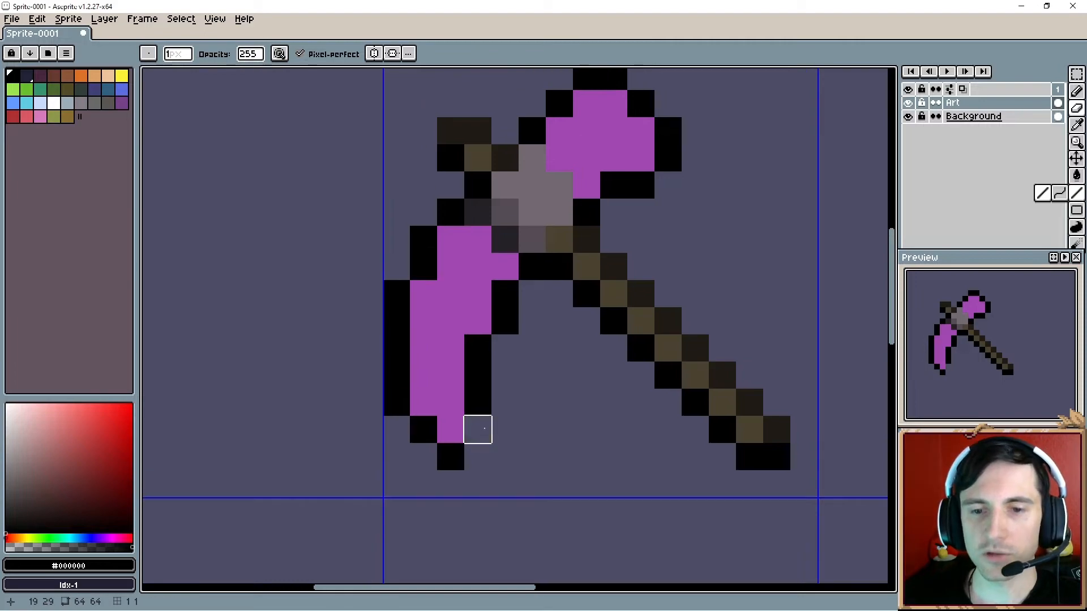
{"action": "left_click", "coordinate": [480, 402]}
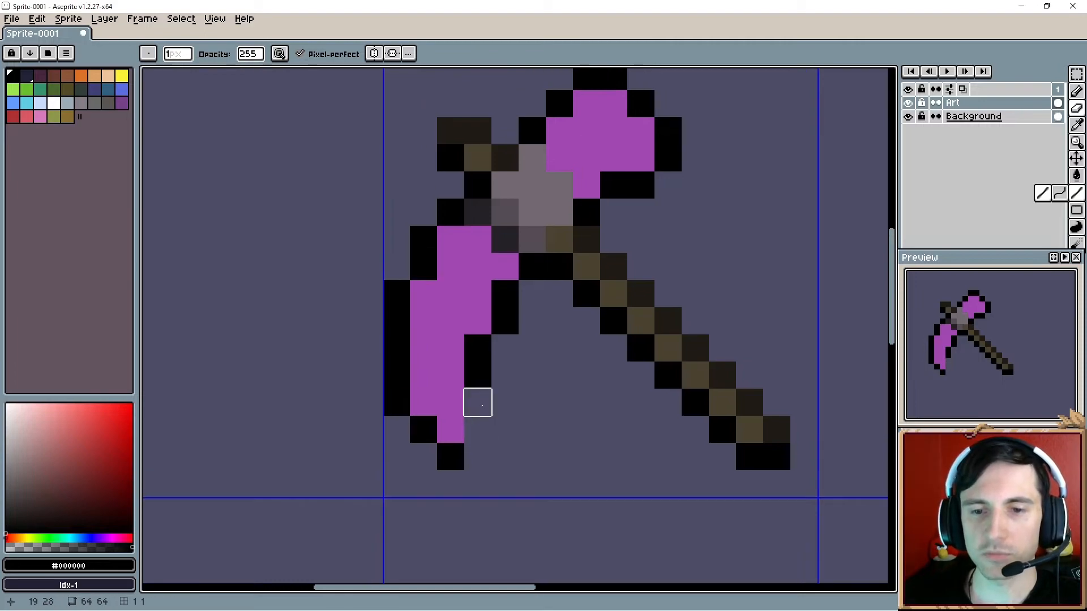
{"action": "key", "text": "alt"}
{"action": "left_click", "coordinate": [452, 419]}
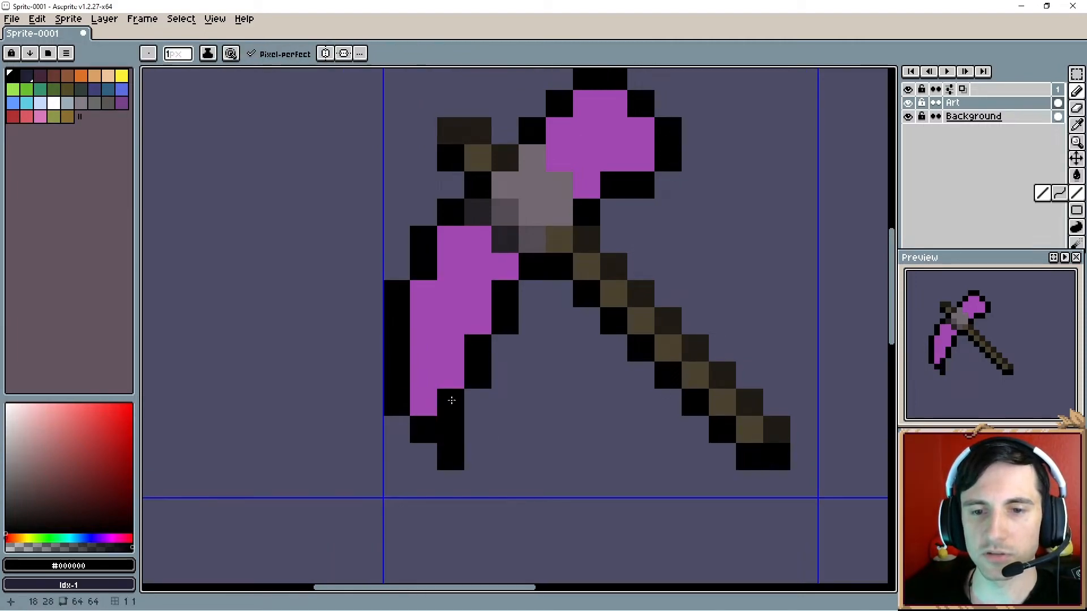
Step: Lengthen the lower arm's tip to a two-pixel-wide purple #a348b1 end, and close its bottom and inner edge with a black outline
{"action": "key", "text": "e"}
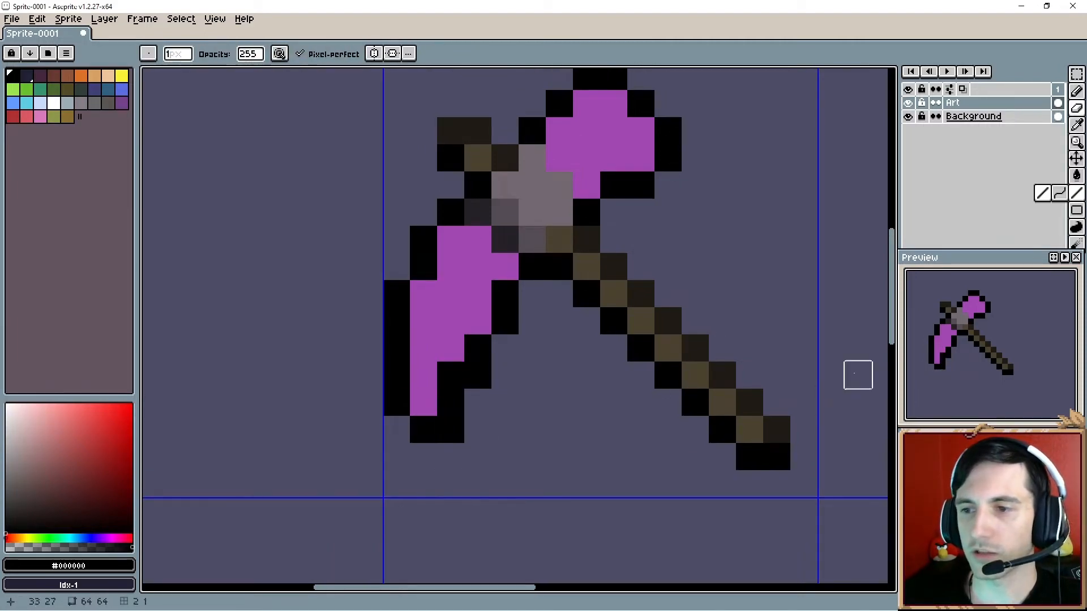
{"action": "key", "text": "b"}
{"action": "left_click", "coordinate": [437, 455]}
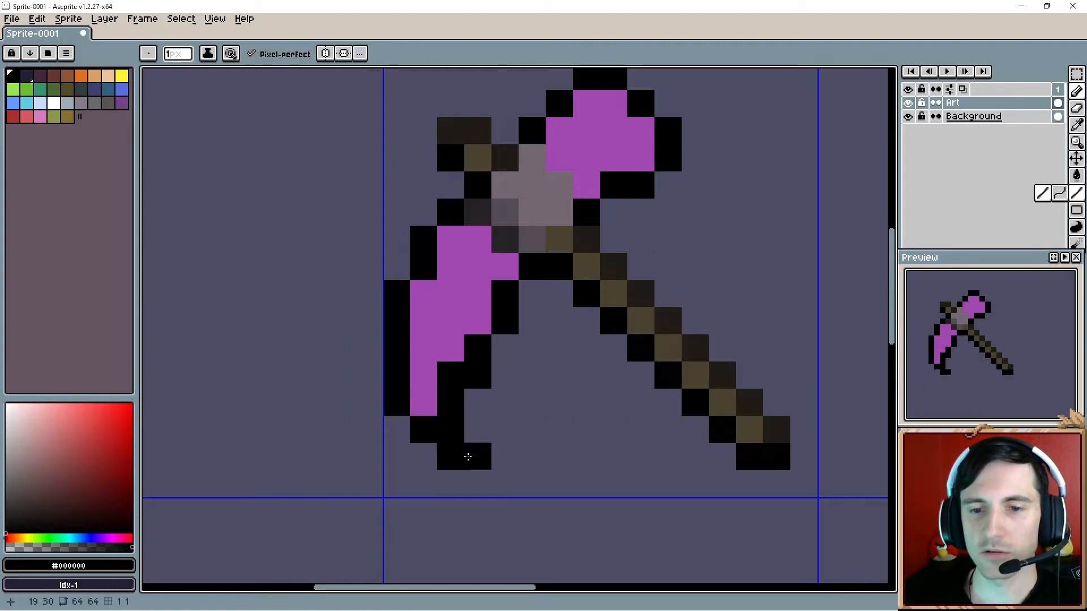
{"action": "left_click_drag", "start_coordinate": [470, 460], "coordinate": [475, 432]}
{"action": "left_click", "coordinate": [429, 385], "text": "alt"}
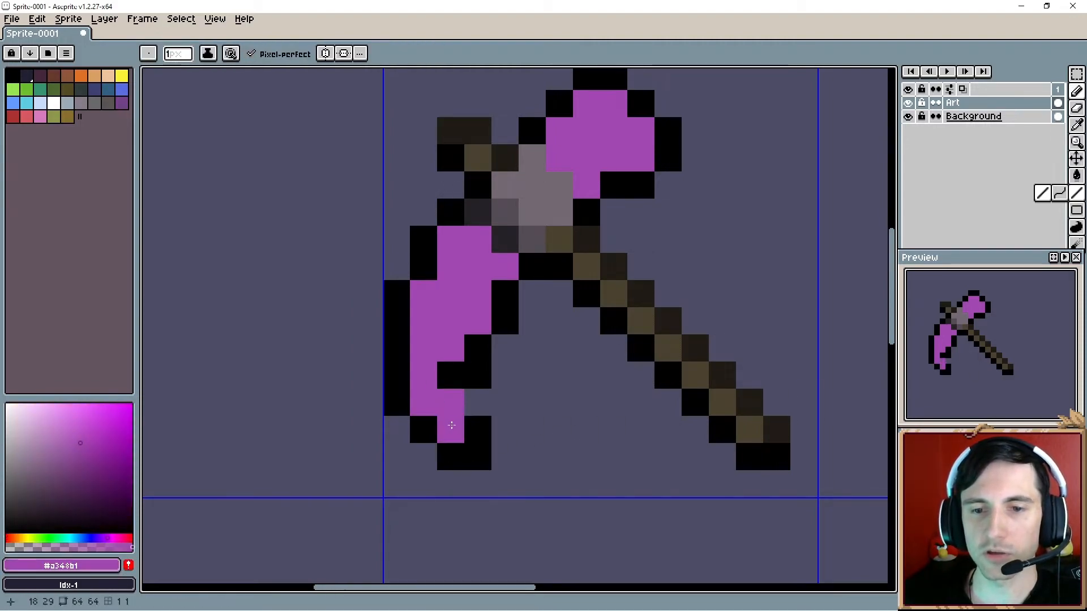
{"action": "left_click", "coordinate": [478, 365], "text": "alt"}
{"action": "left_click", "coordinate": [474, 401]}
{"action": "left_click", "coordinate": [447, 398], "text": "alt"}
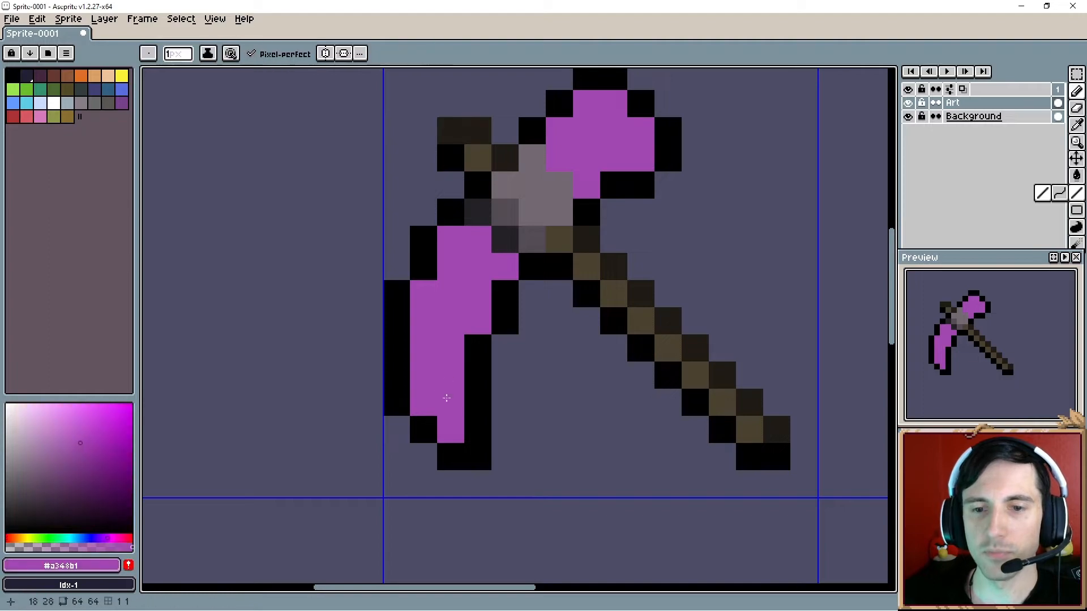
Step: Try extending the lower arm's tip inward with a small black-outlined purple hook
{"action": "left_click", "coordinate": [481, 383], "text": "alt"}
{"action": "left_click", "coordinate": [502, 426]}
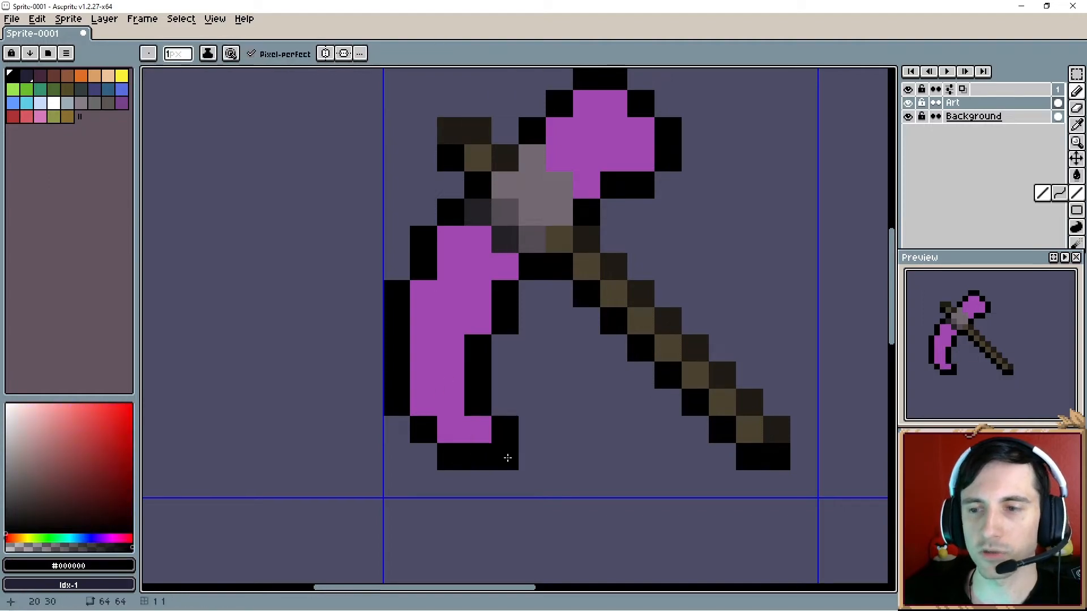
{"action": "right_click", "coordinate": [601, 477]}
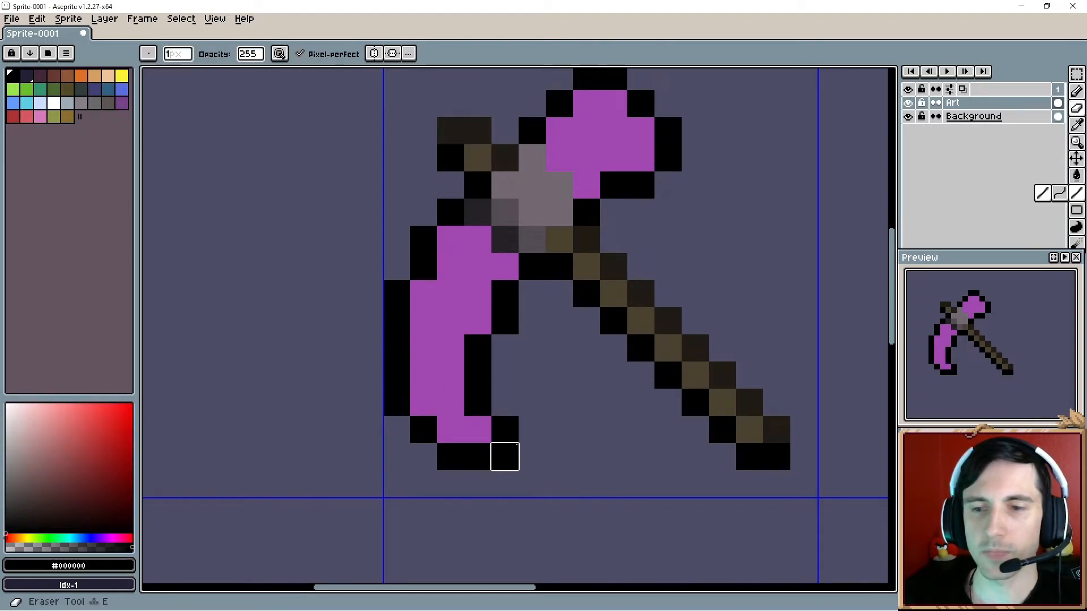
{"action": "left_click", "coordinate": [449, 387], "text": "alt"}
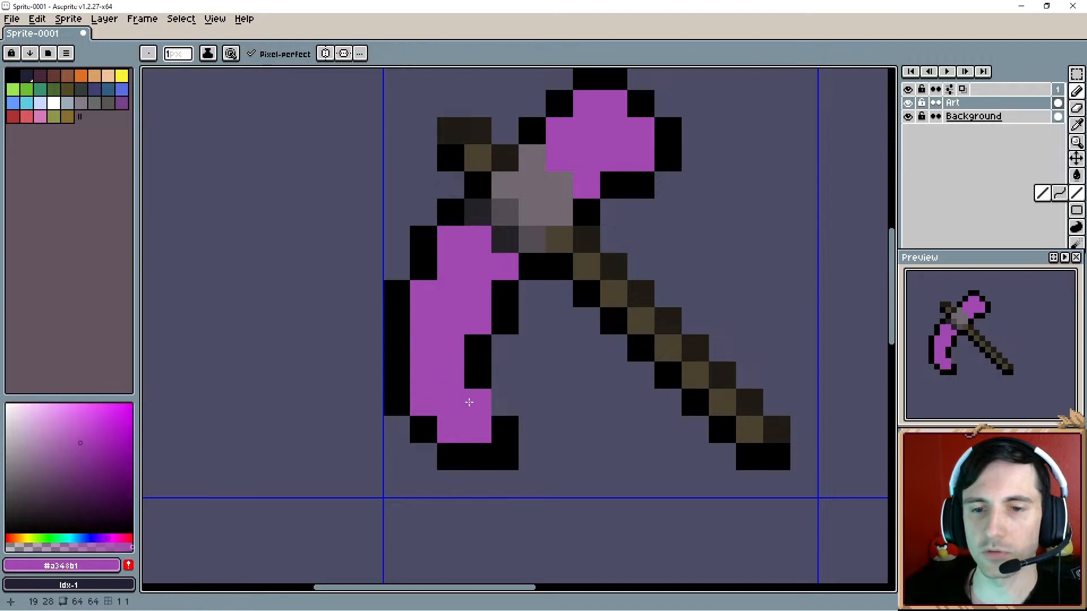
Step: Try curving the lower arm's outer edge toward the hook by moving the black outline inward and erasing the old edge pixels
{"action": "left_click", "coordinate": [425, 431], "text": "alt"}
{"action": "left_click", "coordinate": [447, 427]}
{"action": "right_click", "coordinate": [424, 429]}
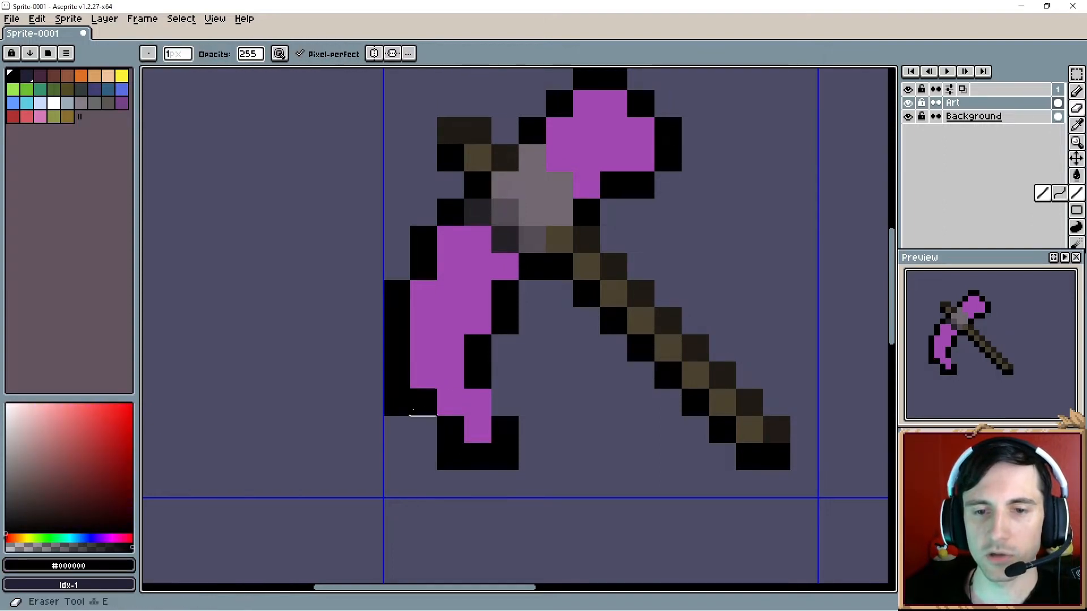
{"action": "right_click", "coordinate": [397, 402]}
{"action": "right_click", "coordinate": [451, 457]}
{"action": "left_click", "coordinate": [424, 375]}
{"action": "key", "text": "e"}
{"action": "left_click", "coordinate": [397, 372]}
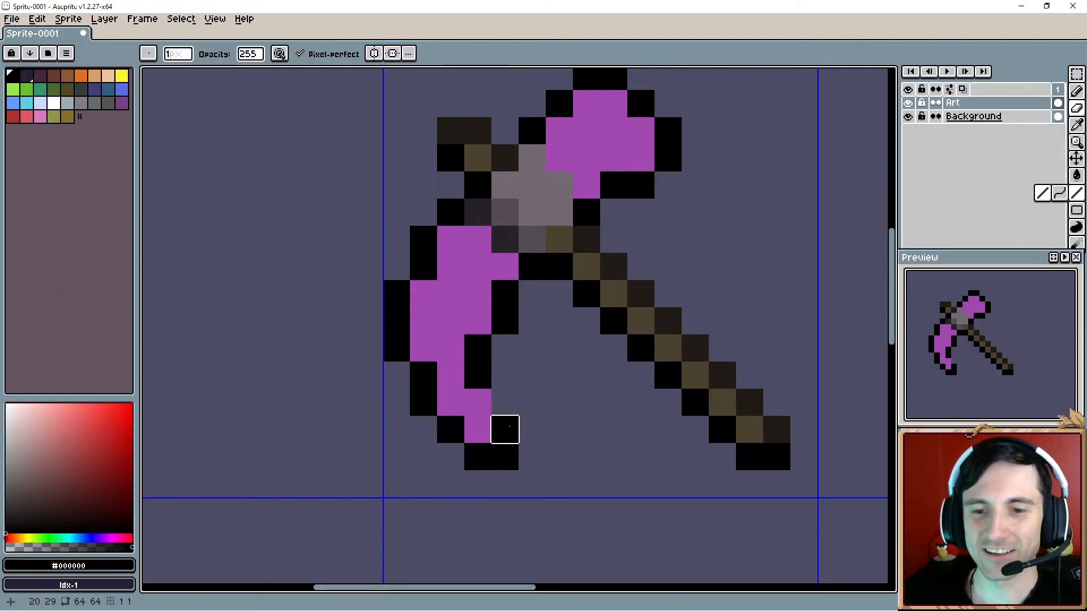
Step: Remove the hook and straighten the lower arm's tip by repainting its black outline and purple fill
{"action": "left_click", "coordinate": [504, 457]}
{"action": "key", "text": "b"}
{"action": "mouse_move", "coordinate": [477, 399]}
{"action": "left_mouse_down"}
{"action": "mouse_move", "coordinate": [475, 455]}
{"action": "mouse_move", "coordinate": [435, 438]}
{"action": "left_mouse_up"}
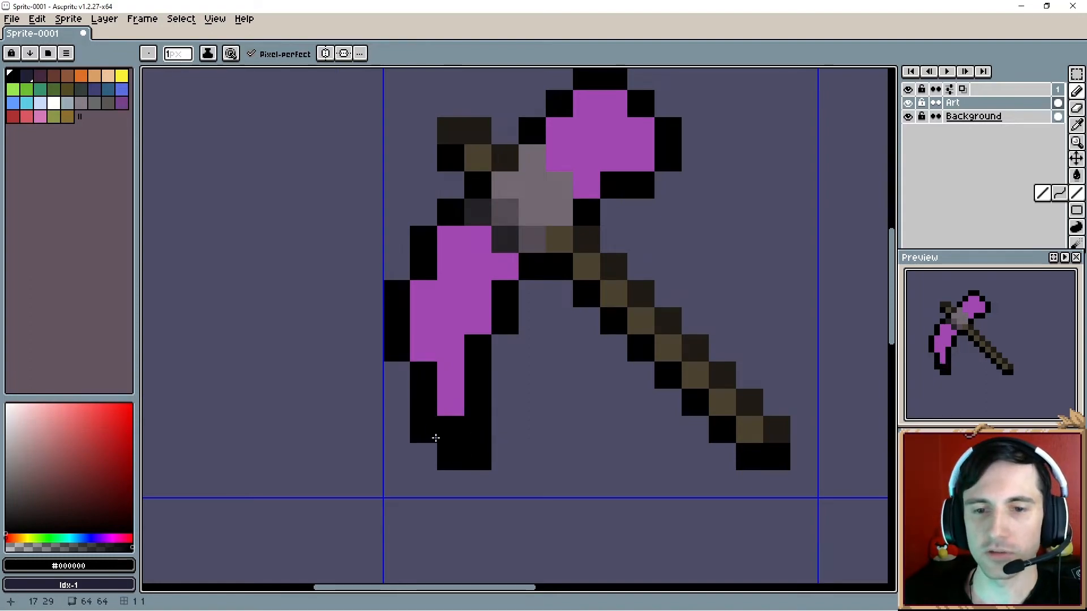
{"action": "left_click", "coordinate": [399, 403]}
{"action": "left_click", "coordinate": [443, 364], "text": "alt"}
{"action": "left_click_drag", "start_coordinate": [430, 374], "coordinate": [453, 420]}
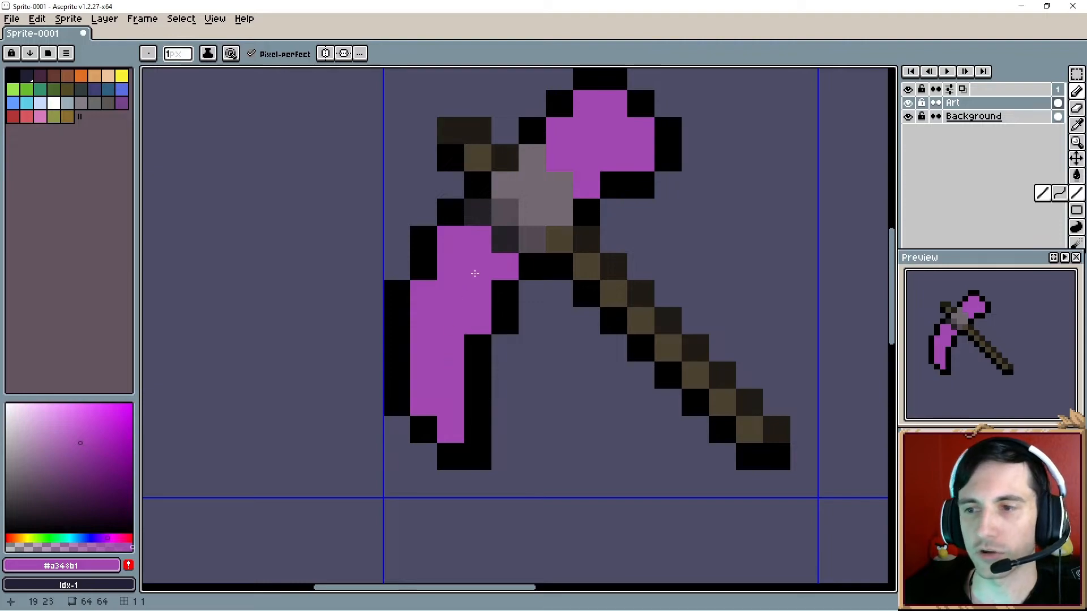
Step: Shade both arms with dark purple (hue 292°, saturation 56, value 50) along their inner edges and beside the grey centre
{"action": "scroll", "coordinate": [474, 273], "scroll_direction": "up", "scroll_amount": 1}
{"action": "scroll", "coordinate": [529, 267], "scroll_direction": "down", "scroll_amount": 1}
{"action": "key", "text": "alt"}
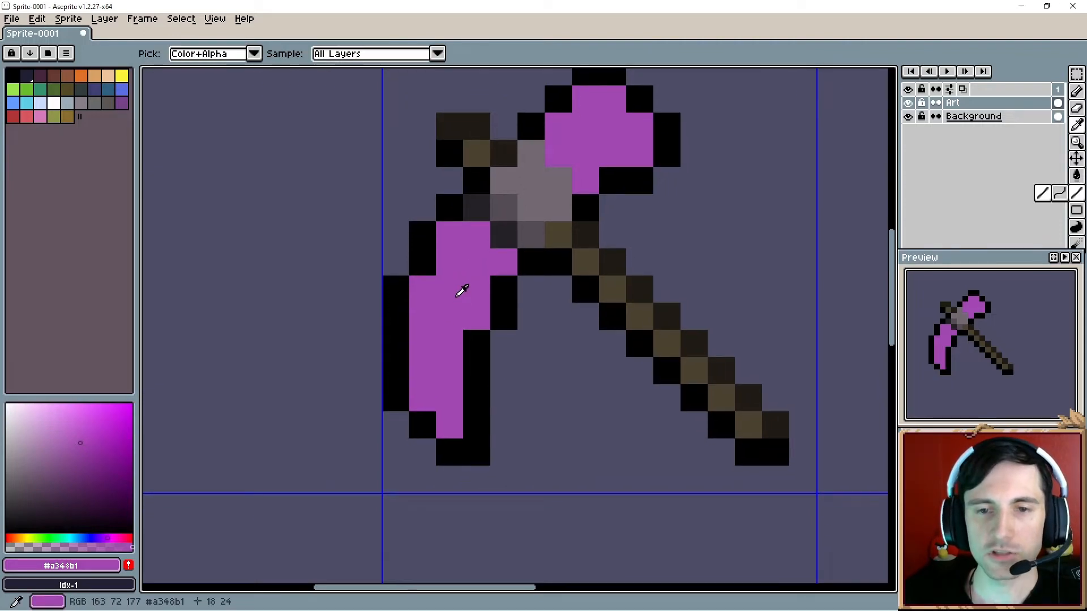
{"action": "left_click", "coordinate": [77, 468]}
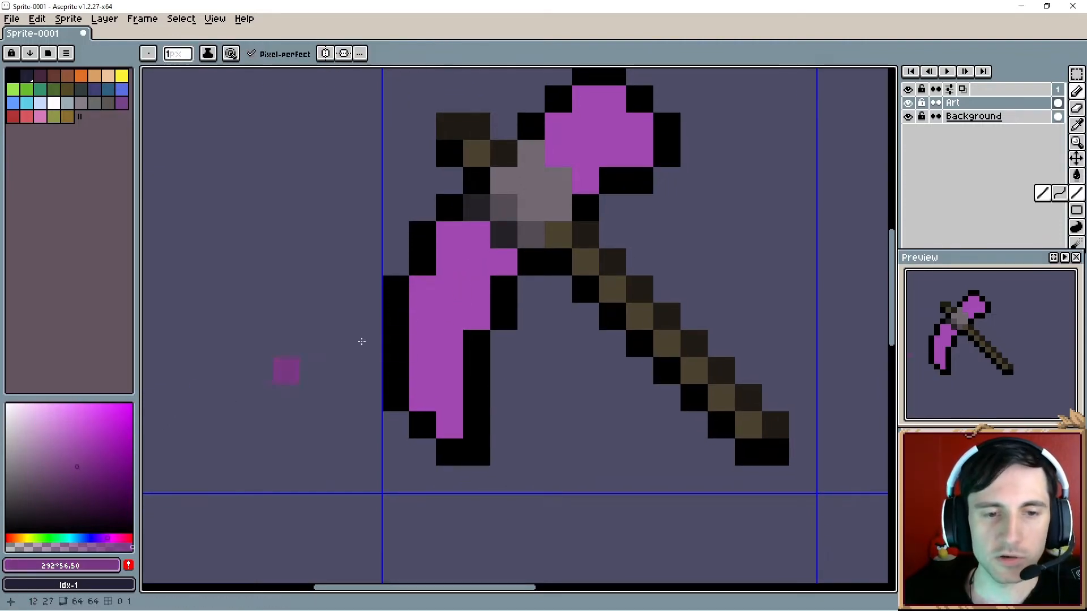
{"action": "left_click", "coordinate": [502, 269]}
{"action": "left_click_drag", "start_coordinate": [477, 289], "coordinate": [474, 318]}
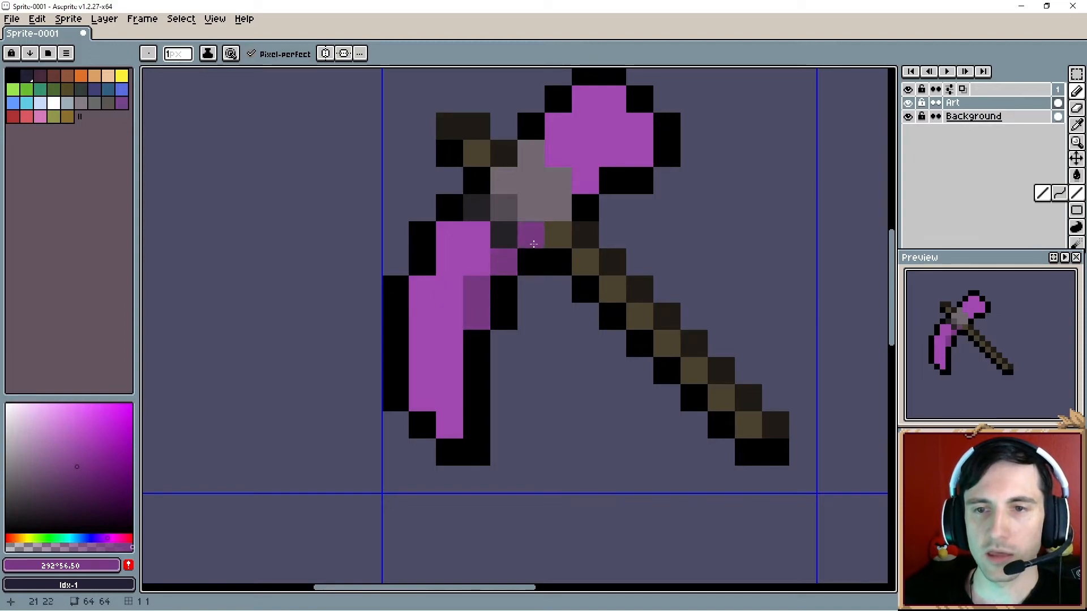
{"action": "left_click", "coordinate": [585, 180]}
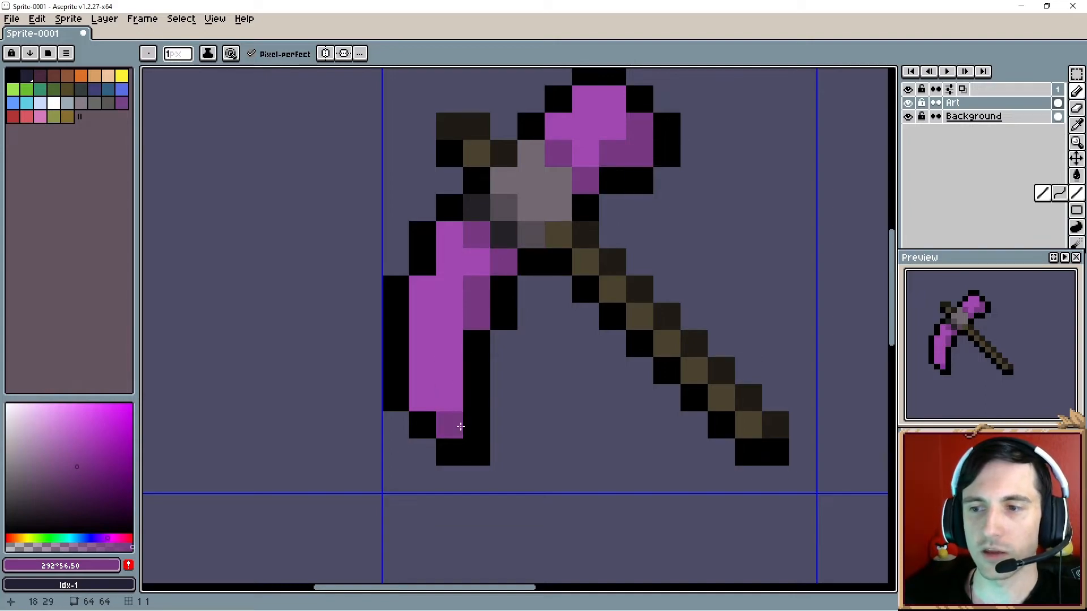
Step: Paint light purple (hue 292°, saturation 33, value 73) along the outer edges of both arms
{"action": "left_click_drag", "start_coordinate": [78, 462], "coordinate": [50, 427]}
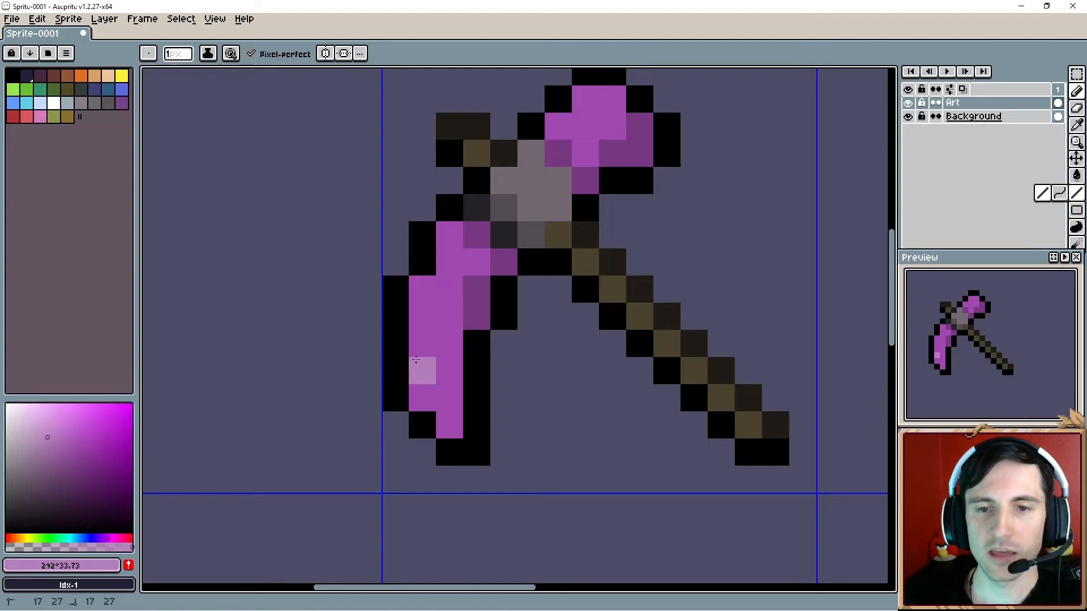
{"action": "mouse_move", "coordinate": [422, 371]}
{"action": "left_mouse_down"}
{"action": "mouse_move", "coordinate": [430, 292]}
{"action": "mouse_move", "coordinate": [448, 267]}
{"action": "left_mouse_up"}
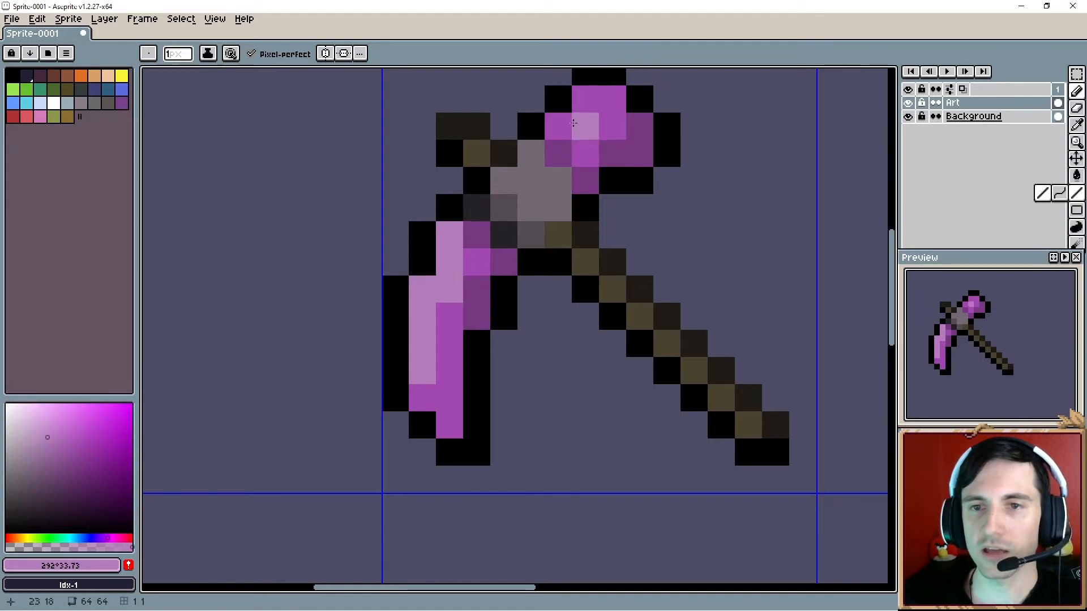
{"action": "left_click_drag", "start_coordinate": [557, 127], "coordinate": [583, 106]}
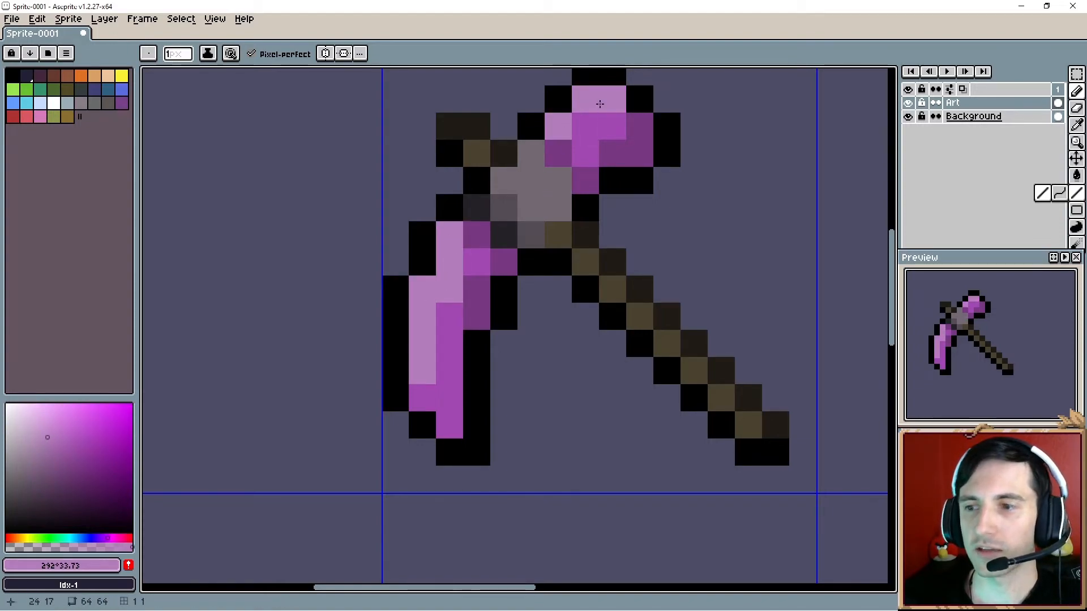
Step: Add white highlight pixels along the outer edge of the lower arm and on the upper arm
{"action": "mouse_move", "coordinate": [533, 248]}
{"action": "left_mouse_down"}
{"action": "mouse_move", "coordinate": [542, 269]}
{"action": "mouse_move", "coordinate": [520, 290]}
{"action": "left_mouse_up"}
{"action": "left_click_drag", "start_coordinate": [41, 426], "coordinate": [7, 398]}
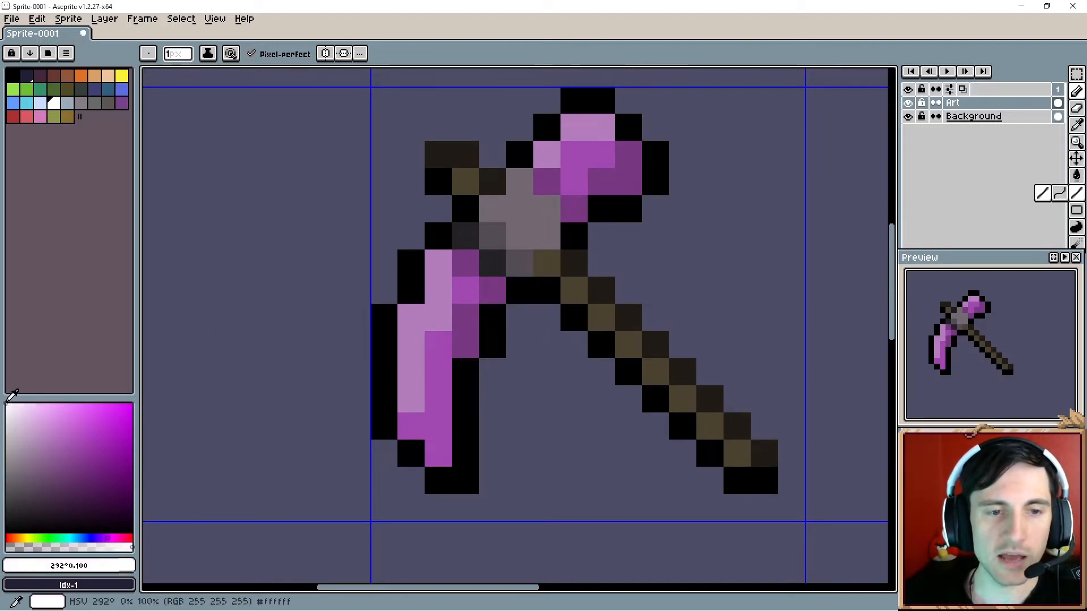
{"action": "left_click", "coordinate": [412, 316]}
{"action": "left_click_drag", "start_coordinate": [439, 293], "coordinate": [436, 259]}
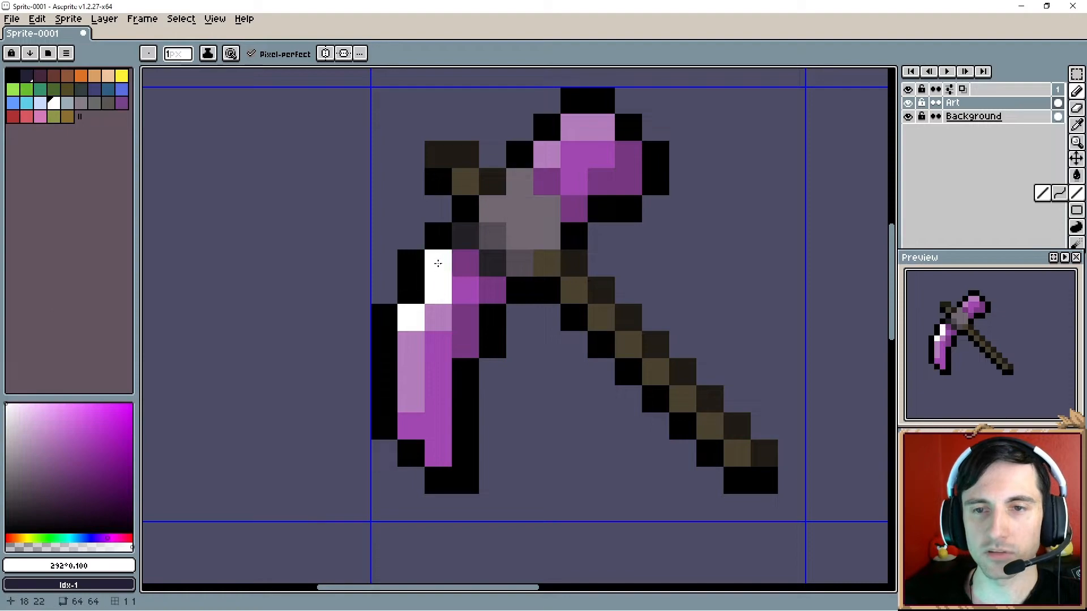
{"action": "left_click", "coordinate": [545, 165]}
{"action": "left_click", "coordinate": [575, 134]}
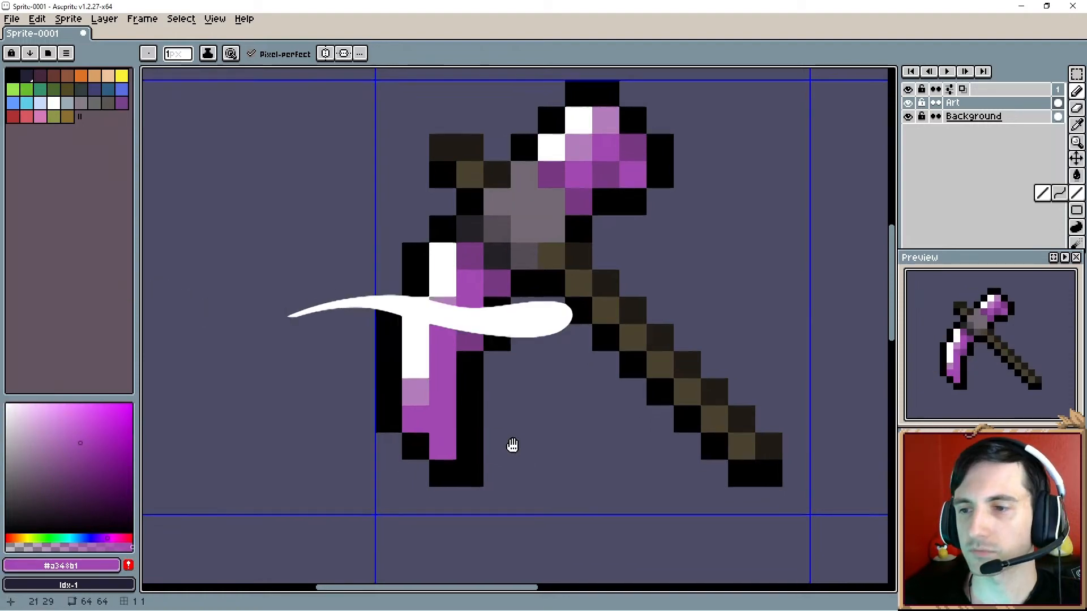
Step: Shade the grey centre with lighter grey (hue 294°, saturation 9, value 60) highlights and dark grey #524c53 pixels beside the upper arm
{"action": "left_click_drag", "start_coordinate": [512, 447], "coordinate": [520, 446]}
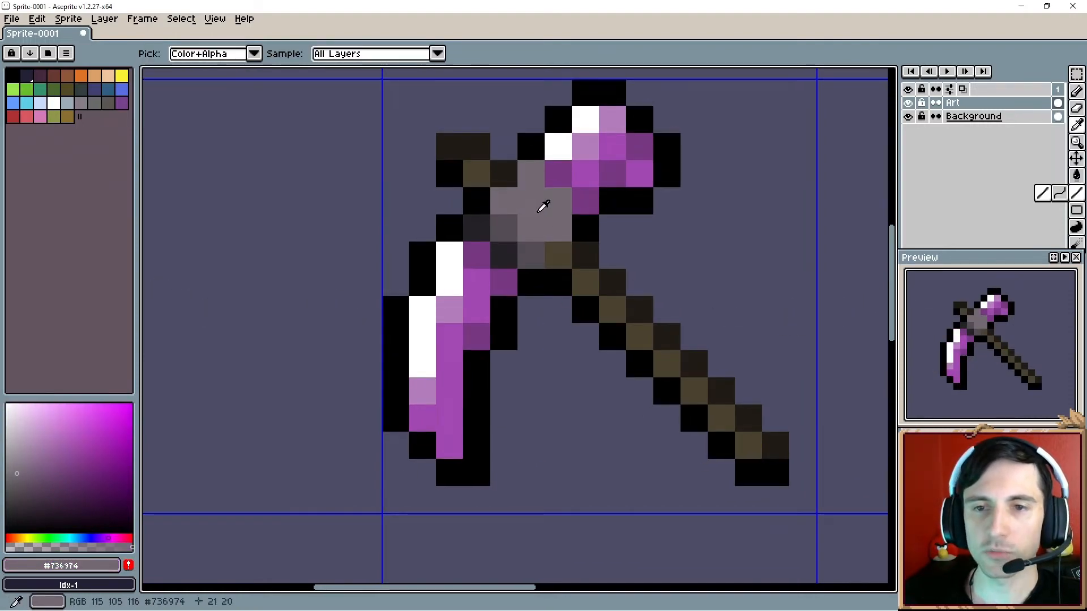
{"action": "left_click_drag", "start_coordinate": [19, 466], "coordinate": [17, 455]}
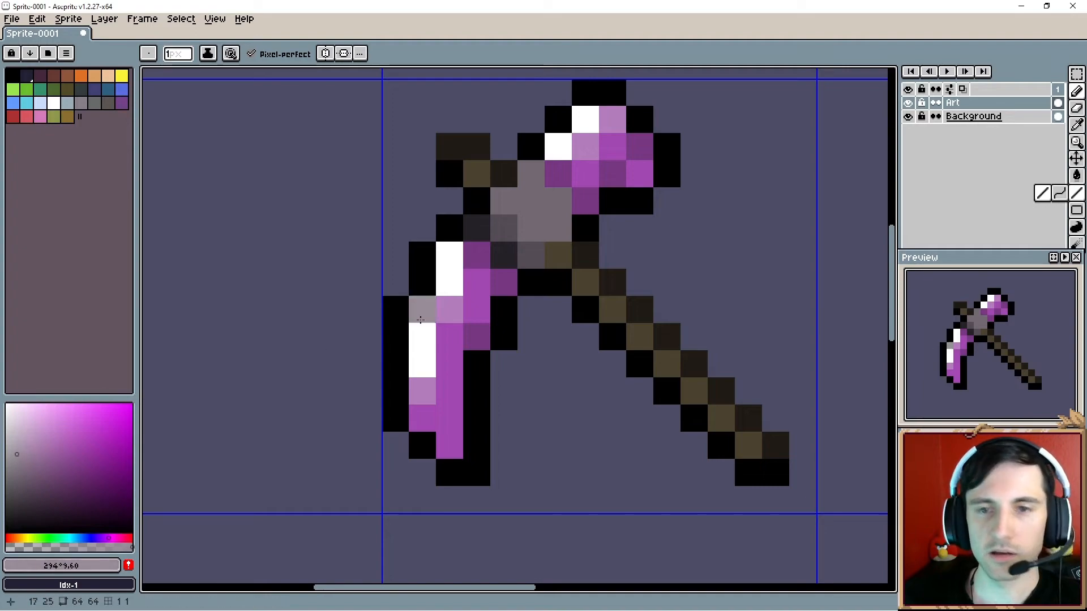
{"action": "left_click", "coordinate": [531, 204]}
{"action": "left_click", "coordinate": [551, 222]}
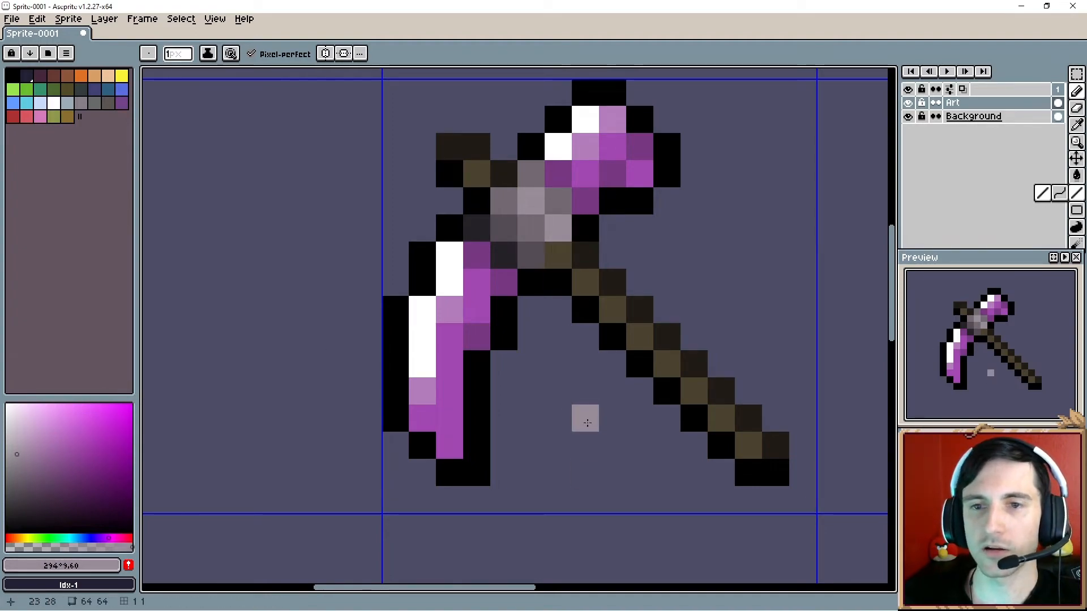
{"action": "left_click", "coordinate": [535, 245], "text": "alt"}
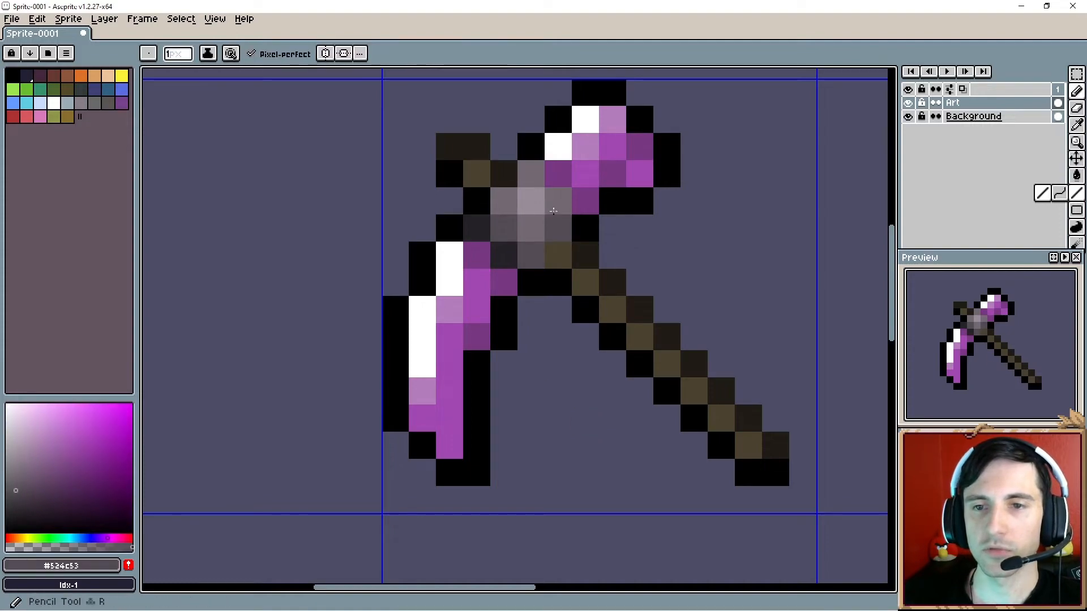
{"action": "left_click", "coordinate": [558, 200]}
{"action": "left_click", "coordinate": [535, 182]}
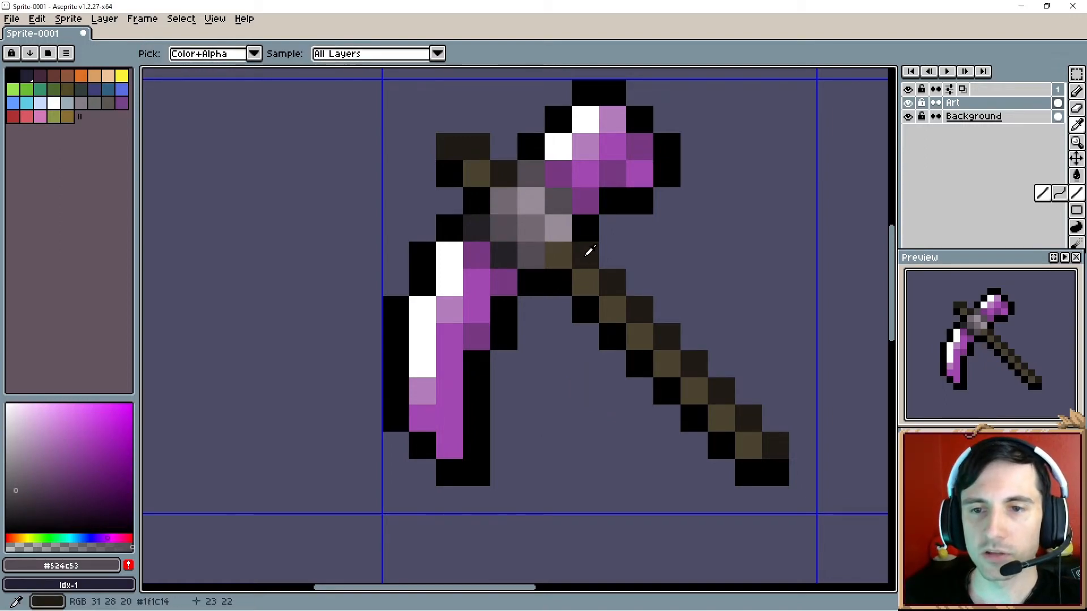
Step: Darken the handle pixels just below the grey centre with #1f1c14 and a dark brown of hue 41°, saturation 33, value 19
{"action": "left_click", "coordinate": [586, 252], "text": "alt"}
{"action": "left_click", "coordinate": [568, 258]}
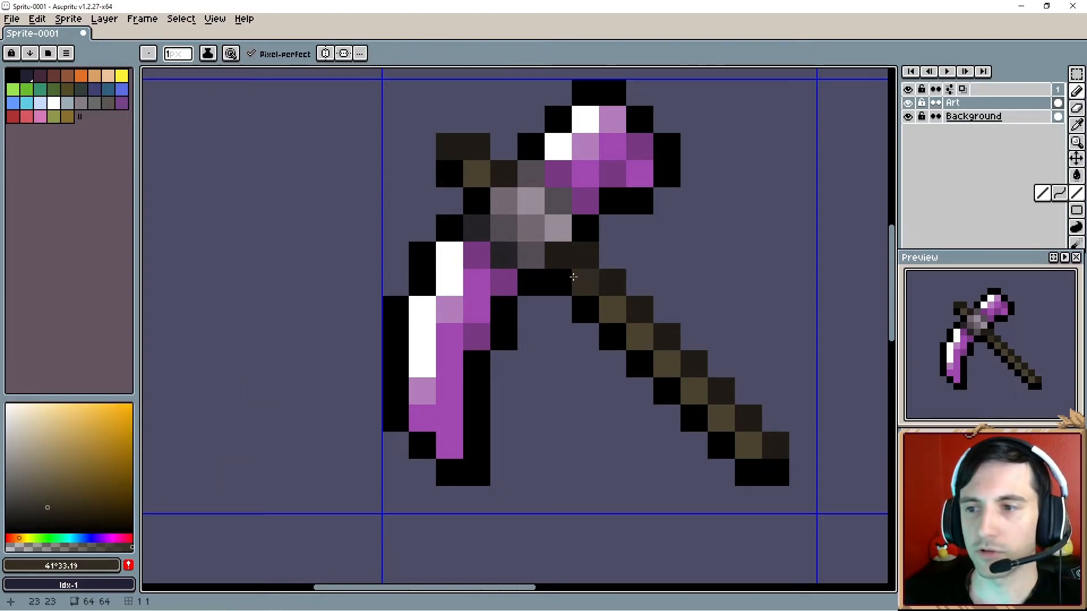
{"action": "left_click", "coordinate": [579, 419]}
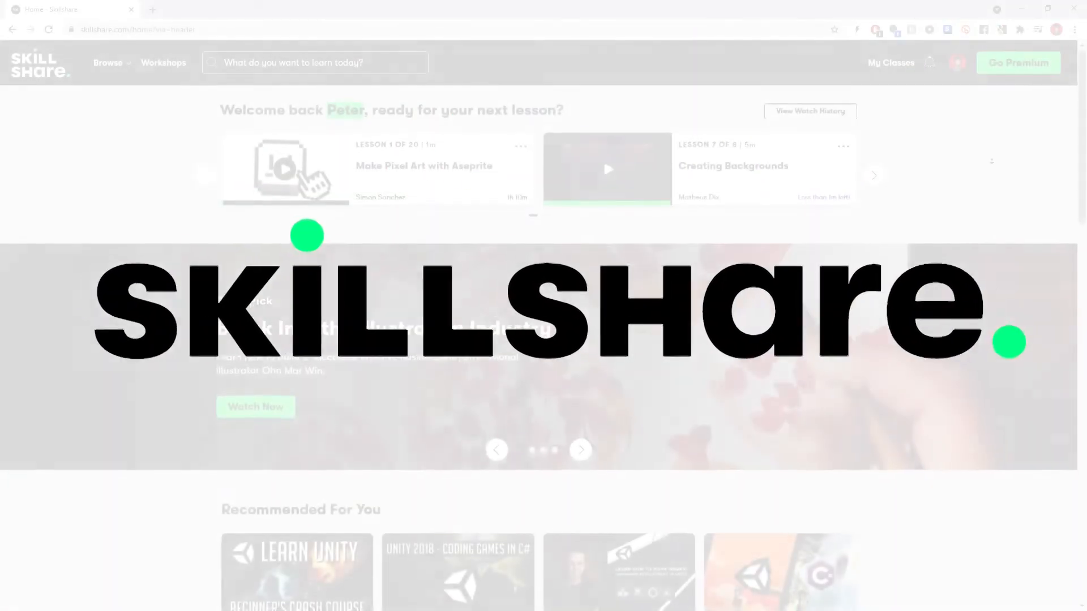
Step: Look through the recommended classes, five-minute classes and workshops on the Skillshare home page
{"action": "scroll", "coordinate": [990, 169], "scroll_direction": "down", "scroll_amount": 3}
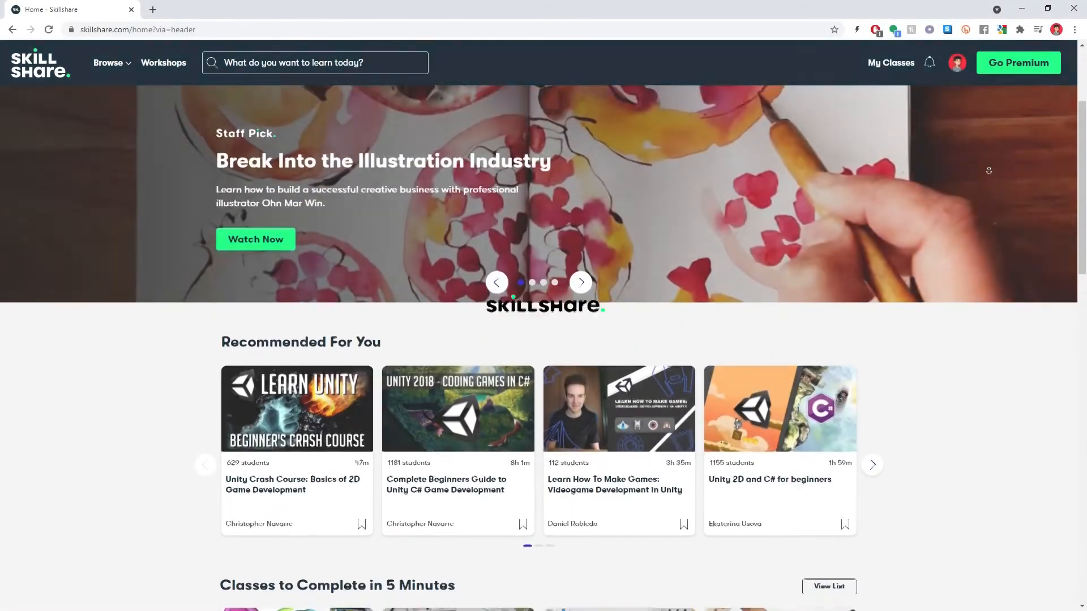
{"action": "scroll", "coordinate": [988, 164], "scroll_direction": "down", "scroll_amount": 2}
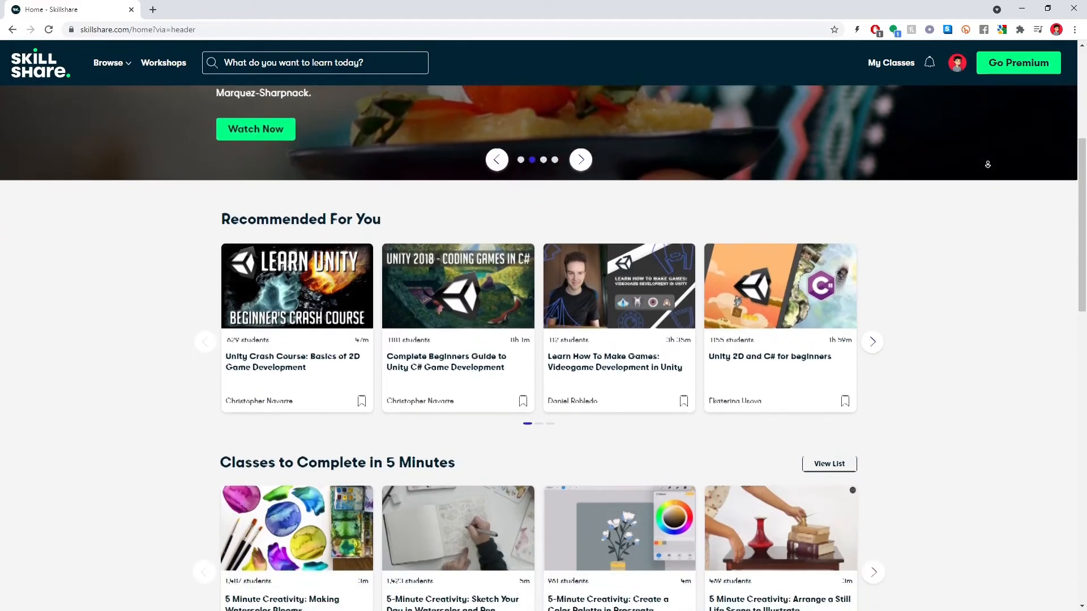
{"action": "scroll", "coordinate": [988, 164], "scroll_direction": "down", "scroll_amount": 2}
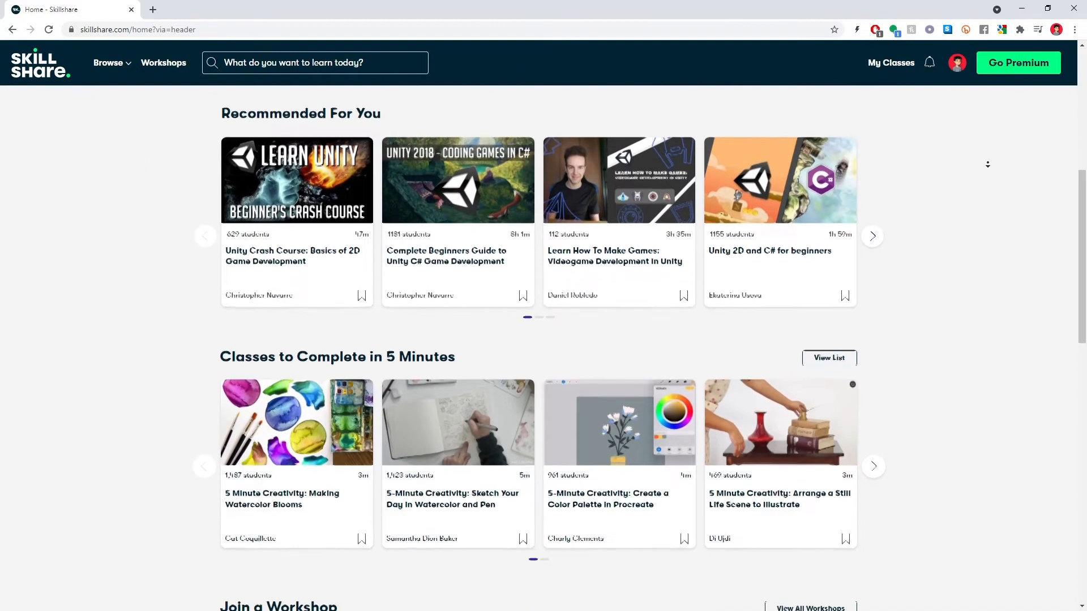
{"action": "scroll", "coordinate": [988, 165], "scroll_direction": "down", "scroll_amount": 2}
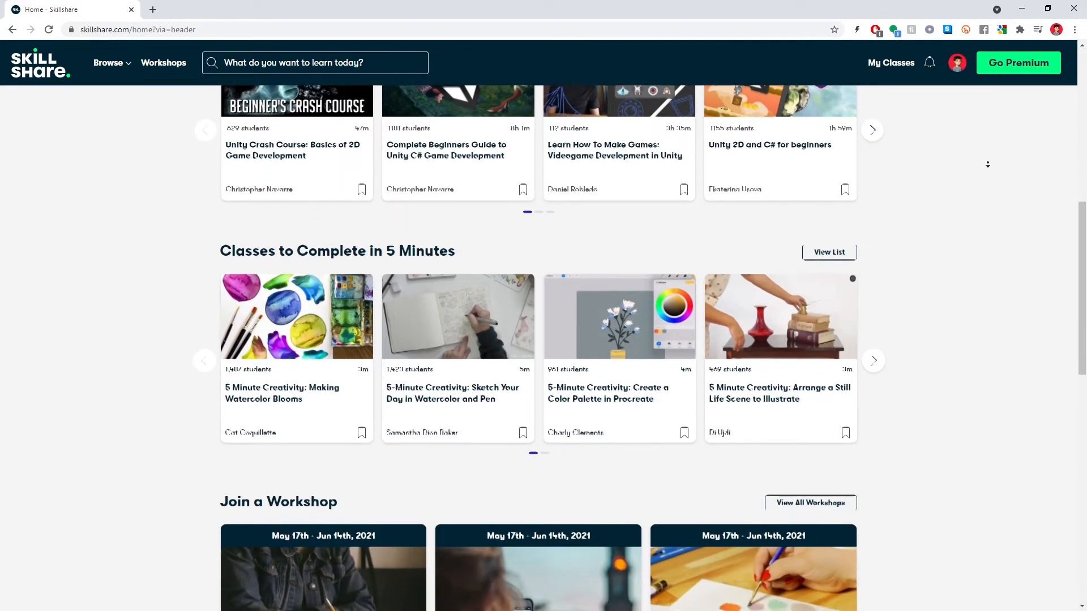
{"action": "scroll", "coordinate": [988, 165], "scroll_direction": "down", "scroll_amount": 2}
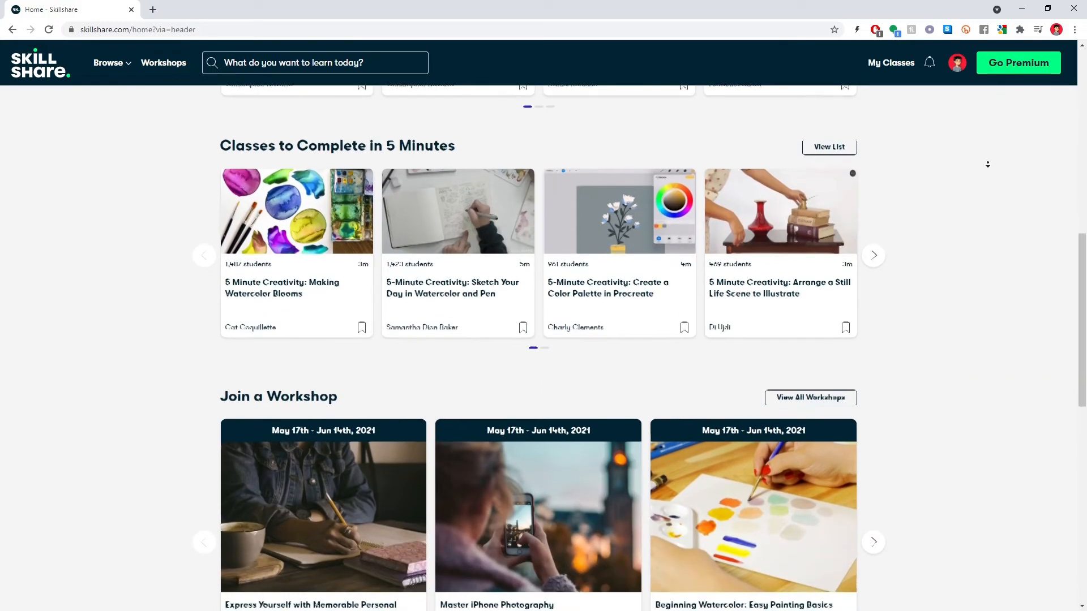
{"action": "scroll", "coordinate": [988, 165], "scroll_direction": "down", "scroll_amount": 2}
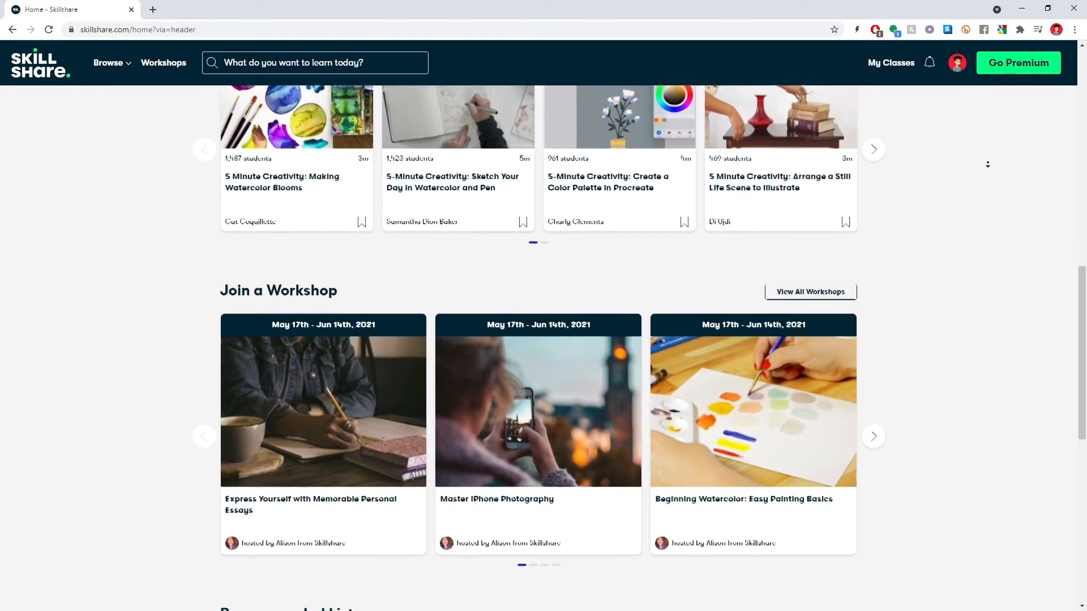
{"action": "scroll", "coordinate": [988, 164], "scroll_direction": "down", "scroll_amount": 2}
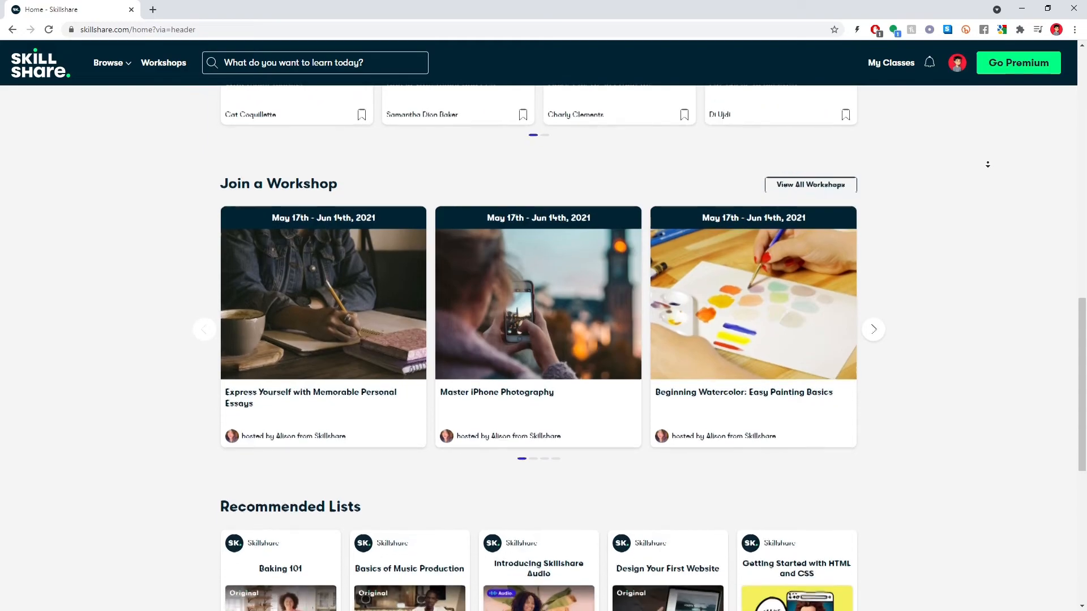
Step: Look over the workshops and recommended lists further down the Skillshare home page
{"action": "scroll", "coordinate": [988, 165], "scroll_direction": "down", "scroll_amount": 2}
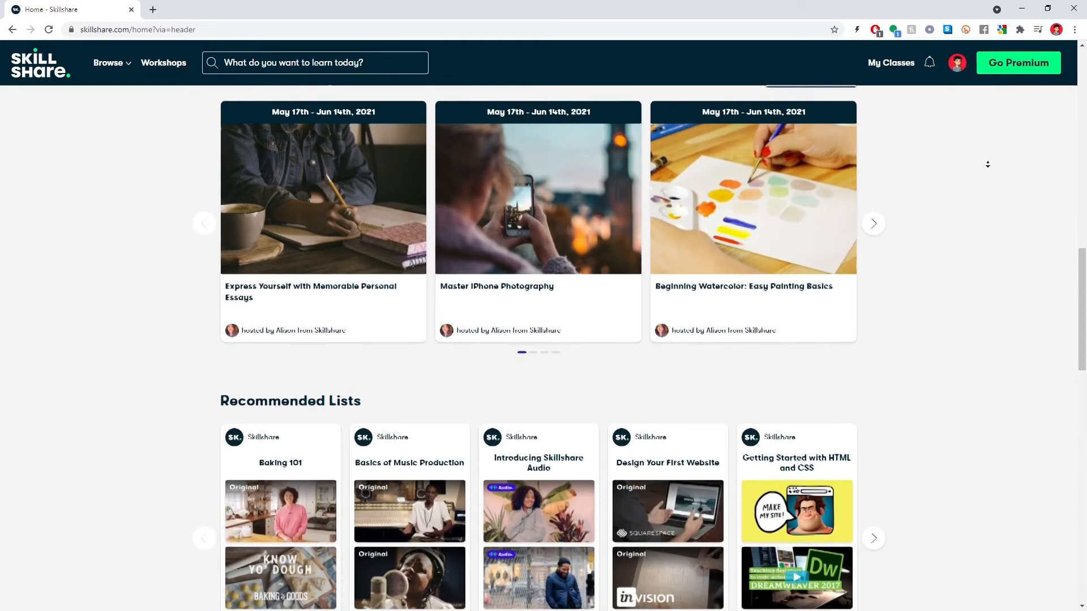
{"action": "scroll", "coordinate": [988, 164], "scroll_direction": "down", "scroll_amount": 2}
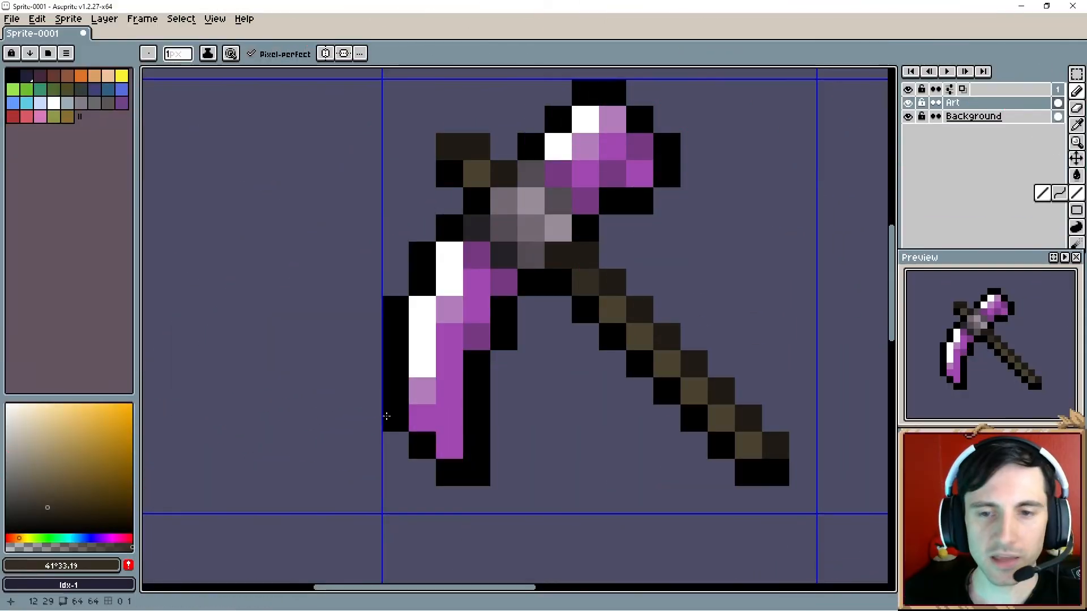
Step: Recolour the middle handle pixels with a warmer brown of hue 38°, saturation 62, value 35
{"action": "left_click", "coordinate": [479, 246], "text": "alt"}
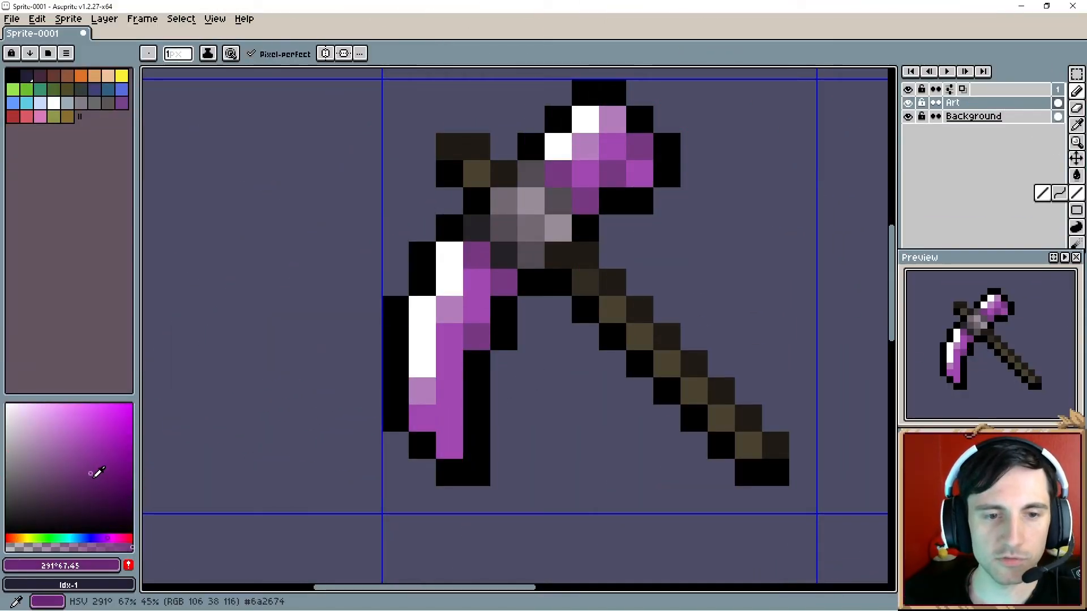
{"action": "left_click", "coordinate": [82, 477]}
{"action": "left_click", "coordinate": [19, 538]}
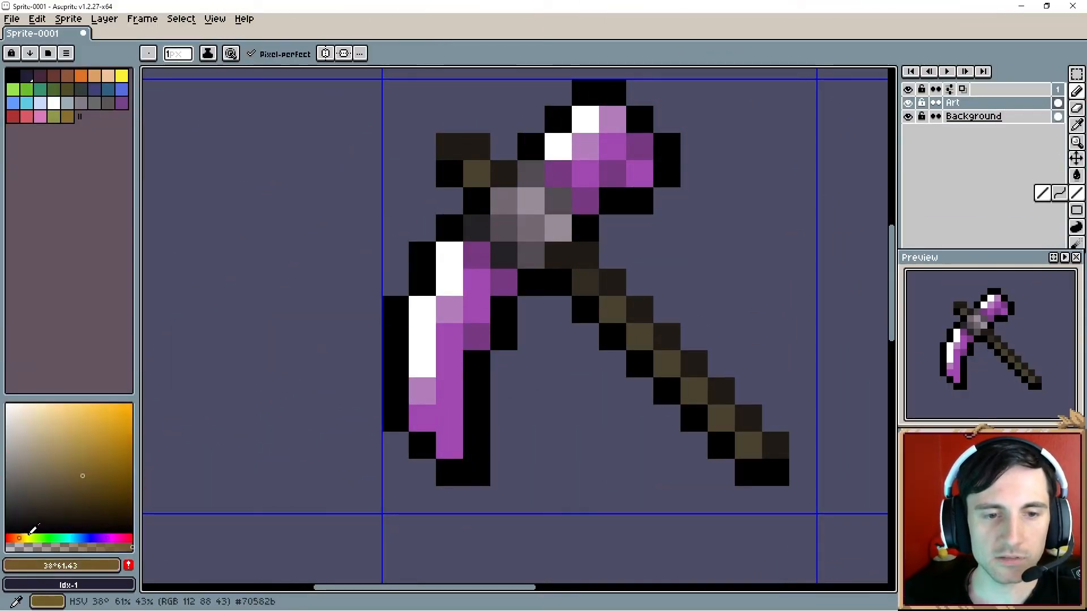
{"action": "left_click", "coordinate": [84, 487]}
{"action": "left_click", "coordinate": [559, 446]}
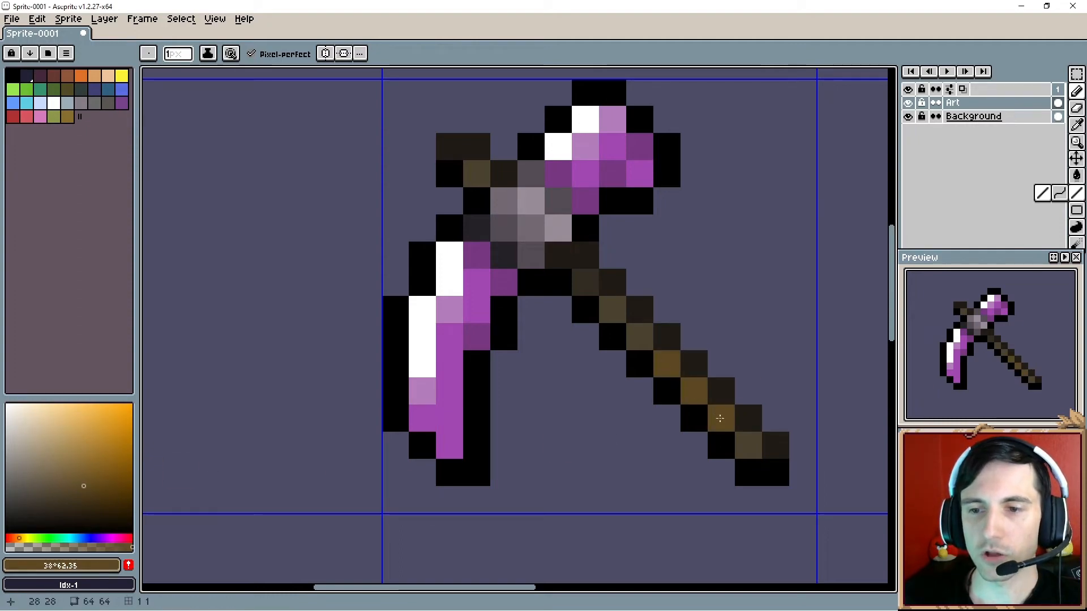
{"action": "left_click_drag", "start_coordinate": [682, 471], "coordinate": [670, 449]}
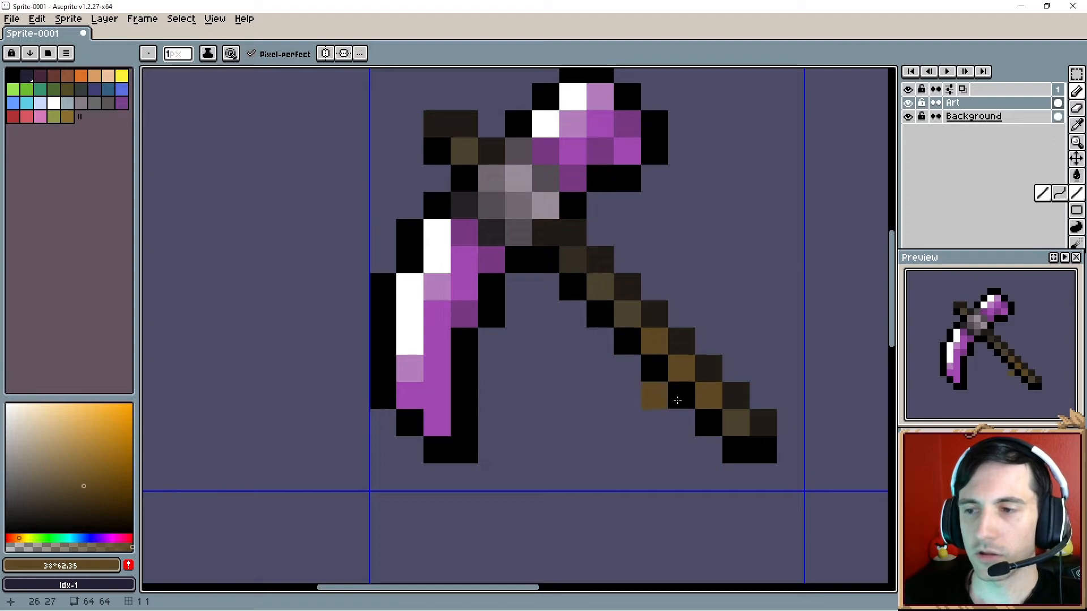
Step: Shade the middle of the handle with darker brown #3f3016 pixels on either side of the warmer brown #5c4823 ones
{"action": "left_click", "coordinate": [87, 501]}
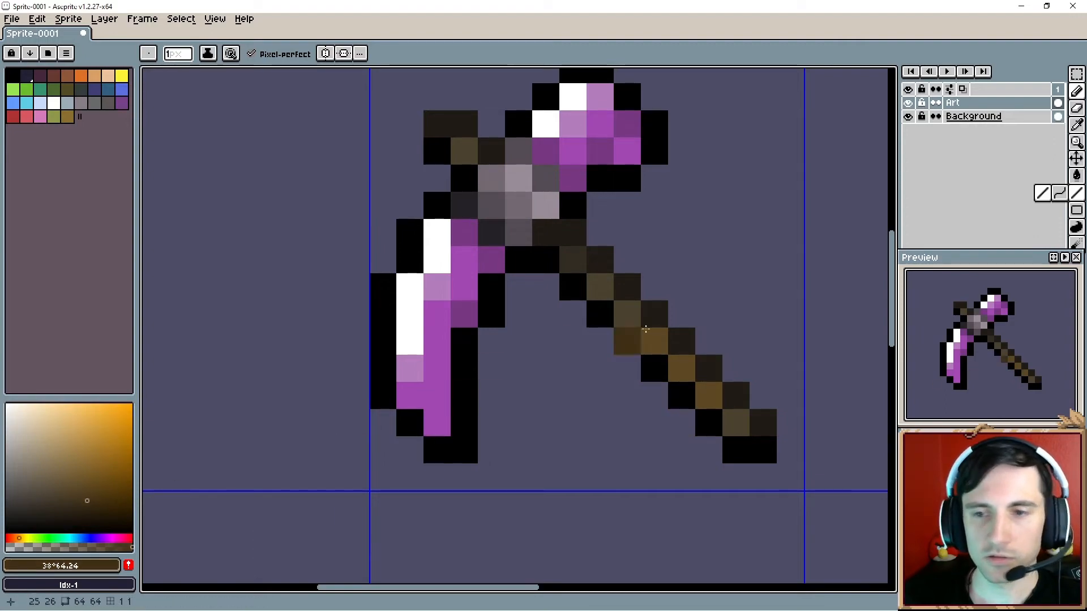
{"action": "left_click", "coordinate": [649, 335]}
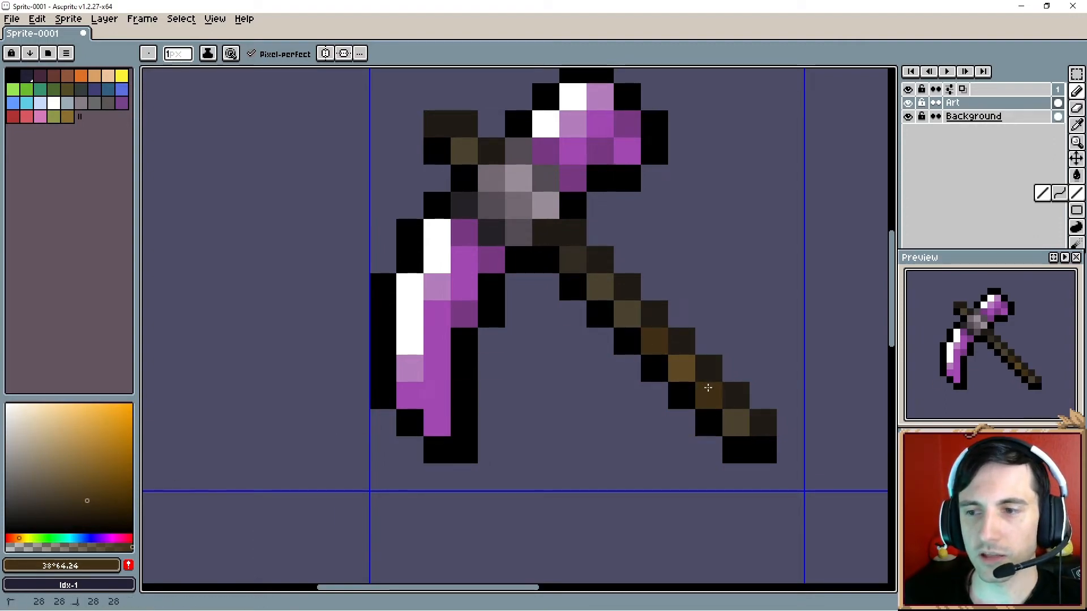
{"action": "left_click", "coordinate": [682, 366], "text": "alt"}
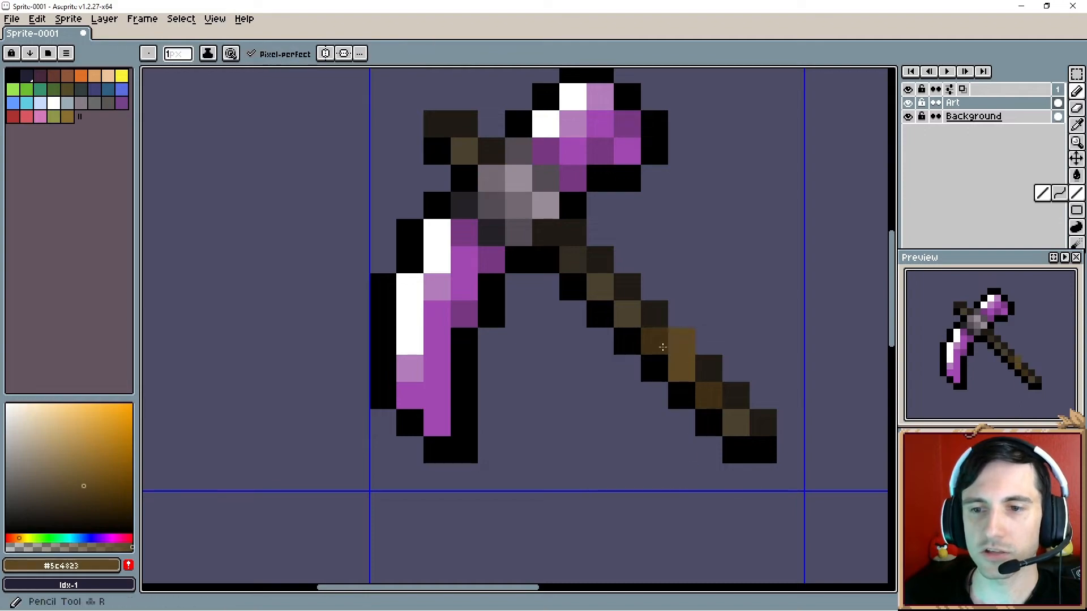
{"action": "left_click", "coordinate": [657, 342]}
{"action": "left_click", "coordinate": [708, 393], "text": "alt"}
{"action": "left_click", "coordinate": [628, 315]}
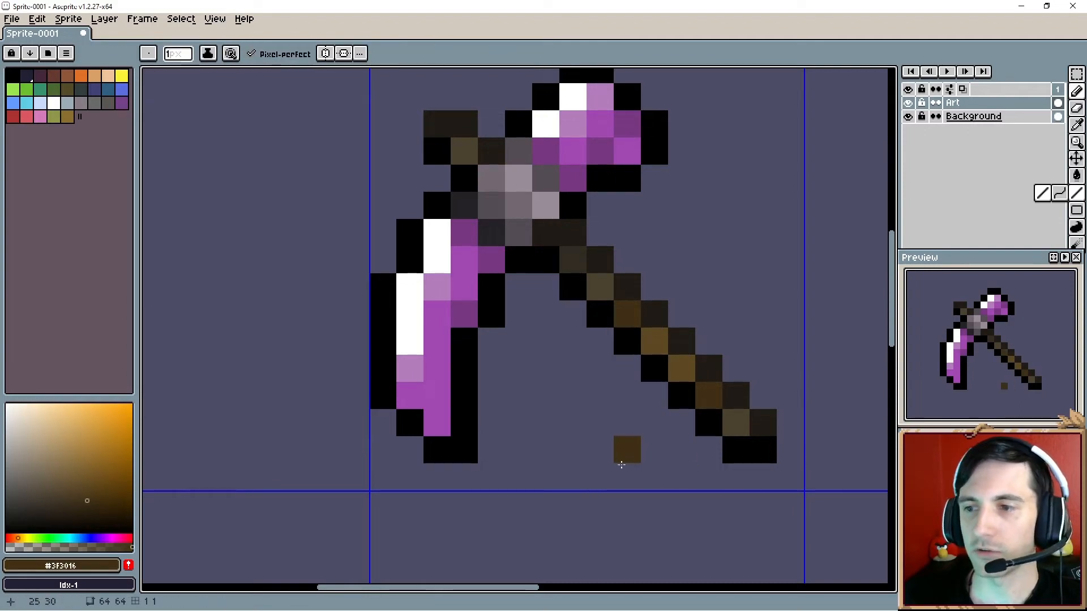
Step: Paint three diagonal pixels in the lower half of the handle with the head's dark purple #783882
{"action": "left_click", "coordinate": [466, 315], "text": "alt"}
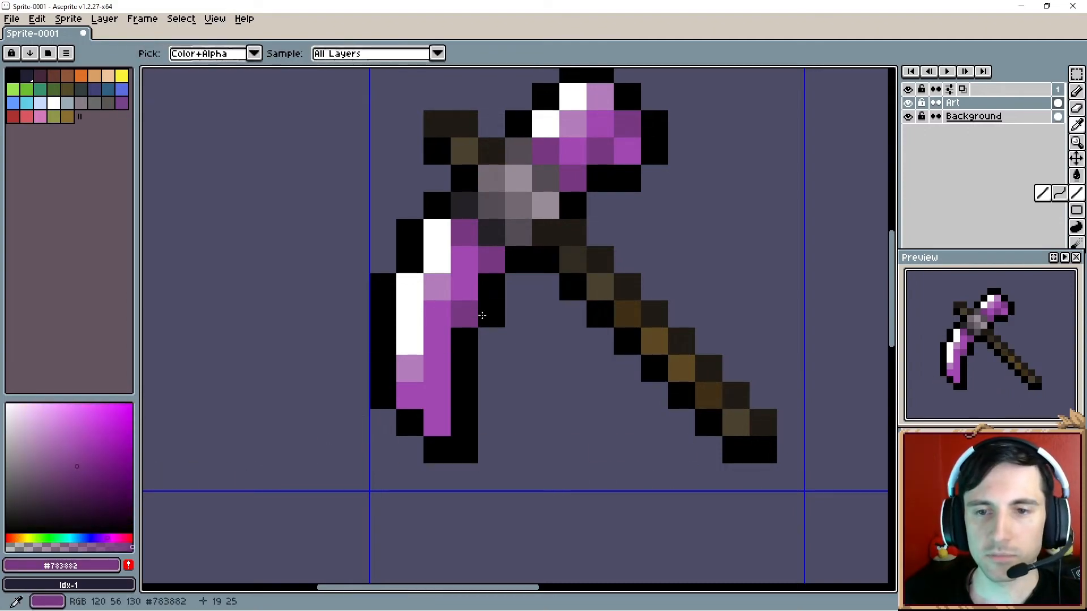
{"action": "left_click", "coordinate": [655, 348]}
{"action": "key", "text": "alt"}
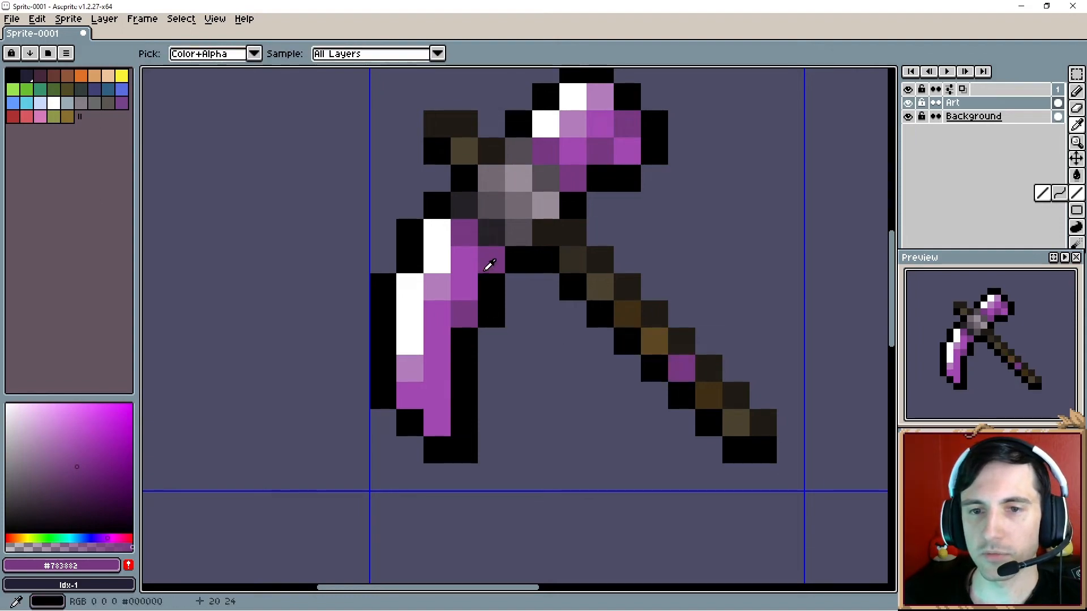
{"action": "left_click", "coordinate": [634, 341]}
{"action": "key", "text": "alt"}
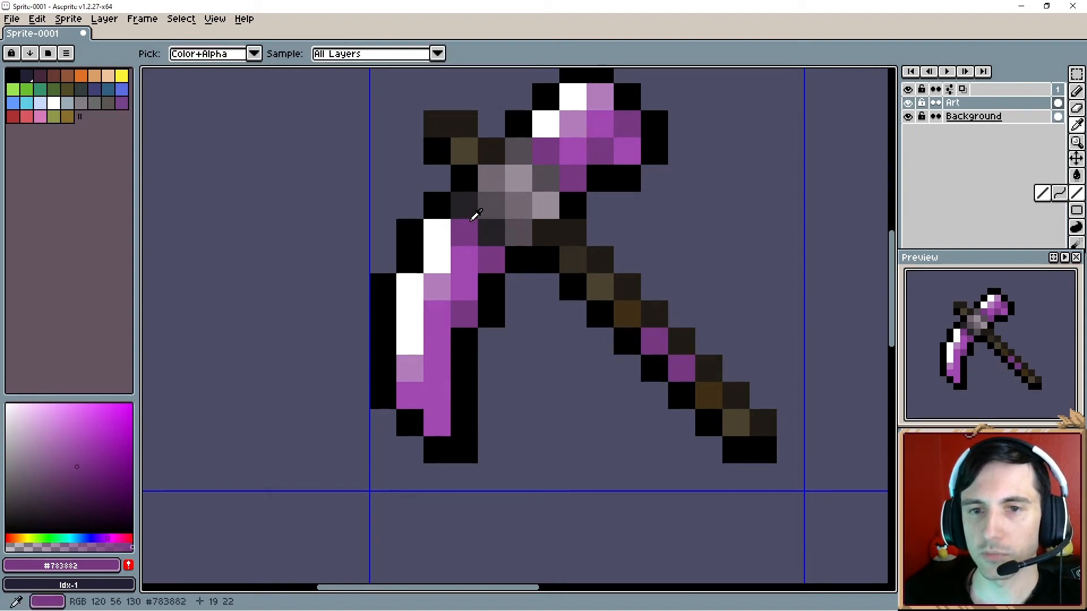
{"action": "left_click", "coordinate": [601, 315]}
{"action": "left_click", "coordinate": [709, 396]}
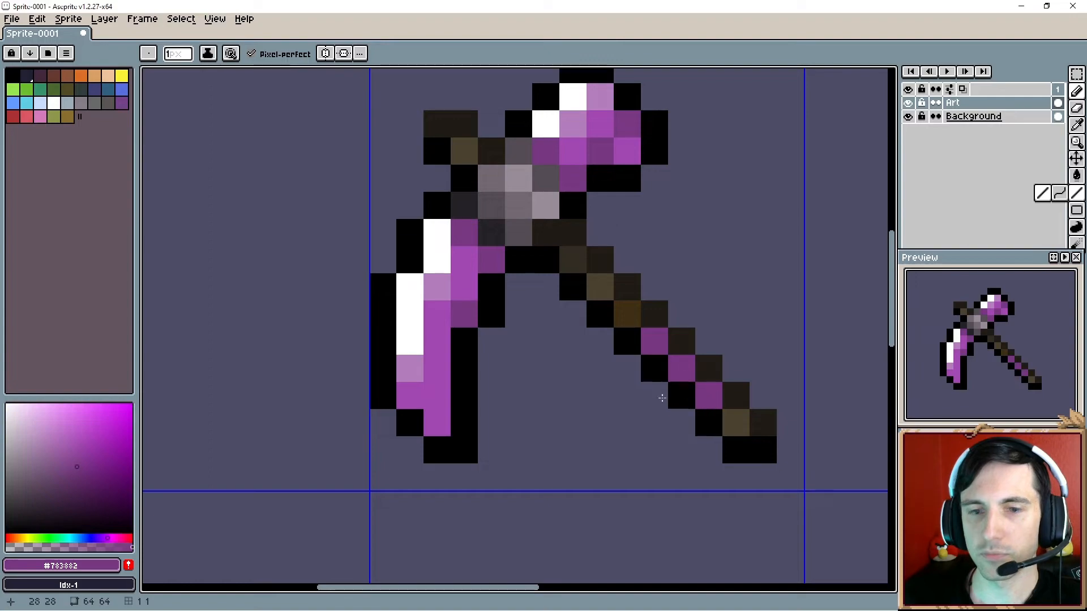
Step: Darken the three purple handle pixels to hue 291°, saturation 60, value 38
{"action": "left_click", "coordinate": [81, 482]}
{"action": "left_click", "coordinate": [646, 343]}
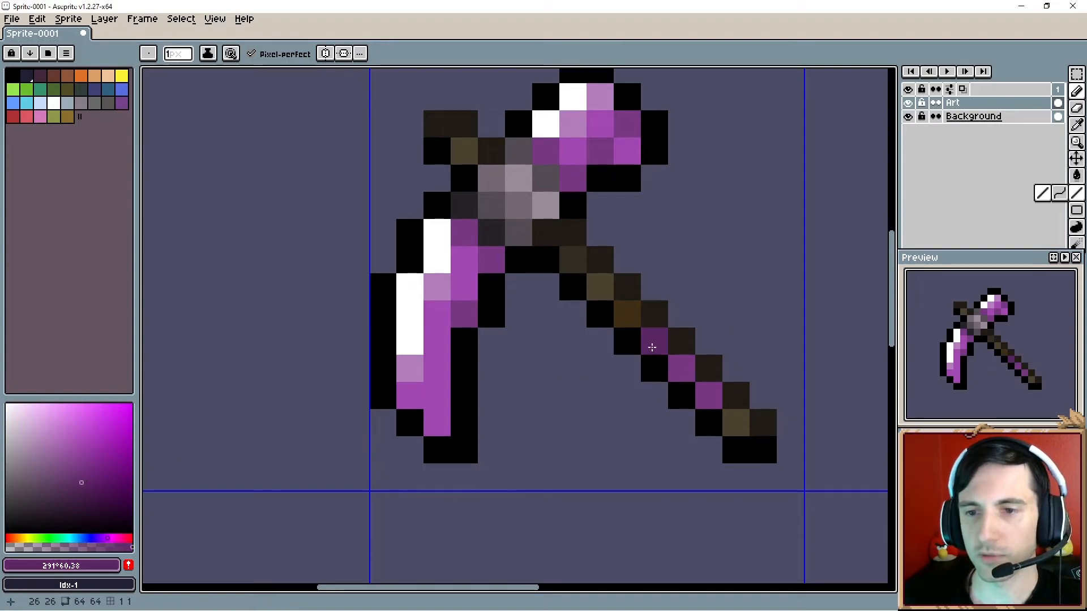
{"action": "left_click", "coordinate": [681, 369]}
{"action": "left_click", "coordinate": [707, 395]}
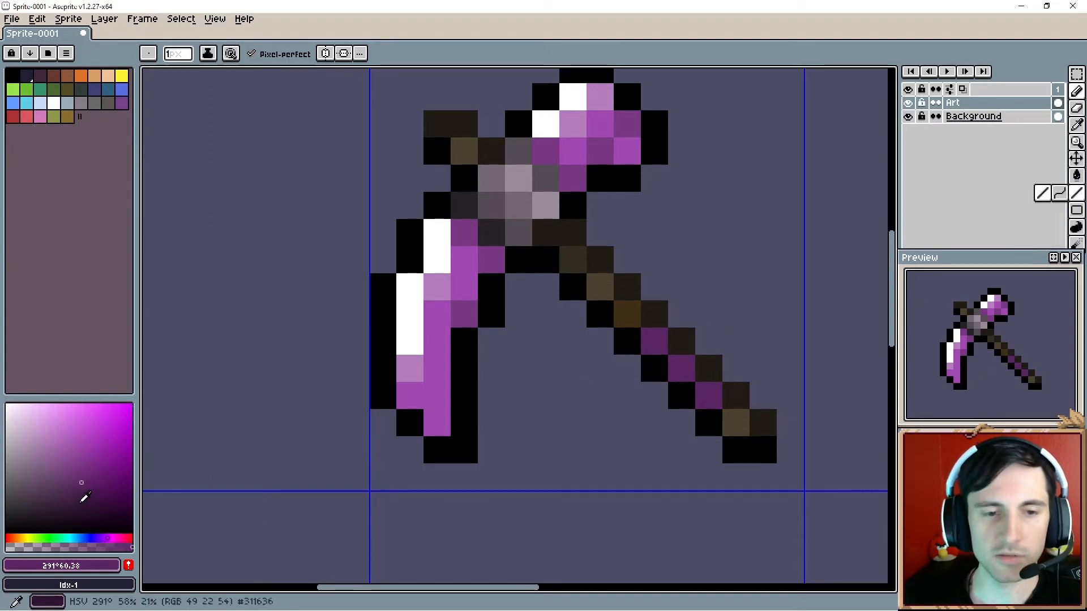
Step: Darken the two end pixels of the handle's purple band to hue 291°, saturation 64, value 27
{"action": "left_click", "coordinate": [86, 497]}
{"action": "left_click", "coordinate": [654, 341]}
{"action": "left_click", "coordinate": [709, 396]}
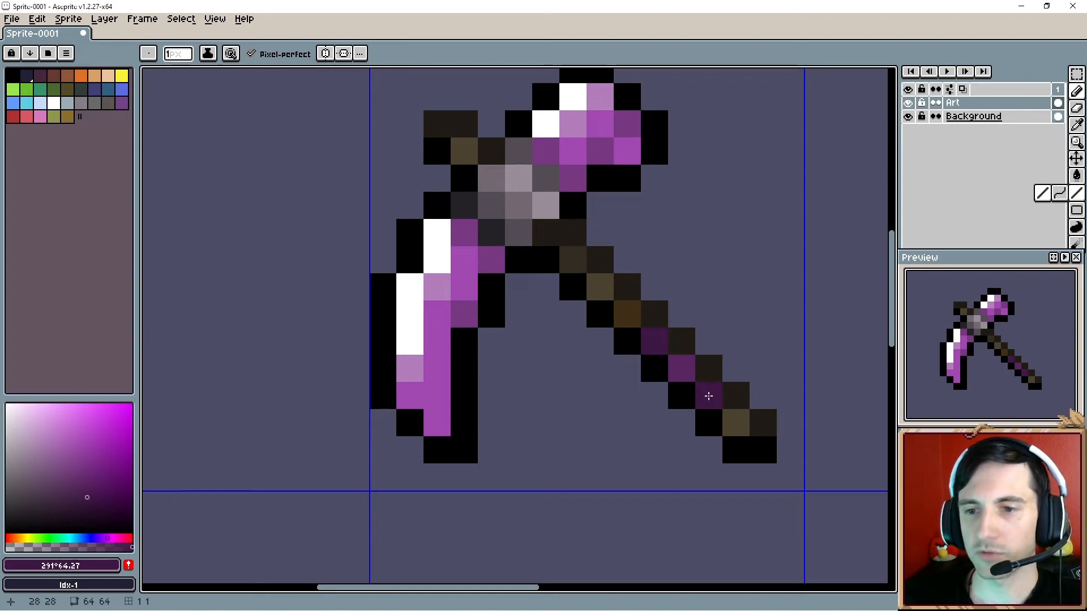
{"action": "scroll", "coordinate": [519, 425], "scroll_direction": "down", "scroll_amount": 2}
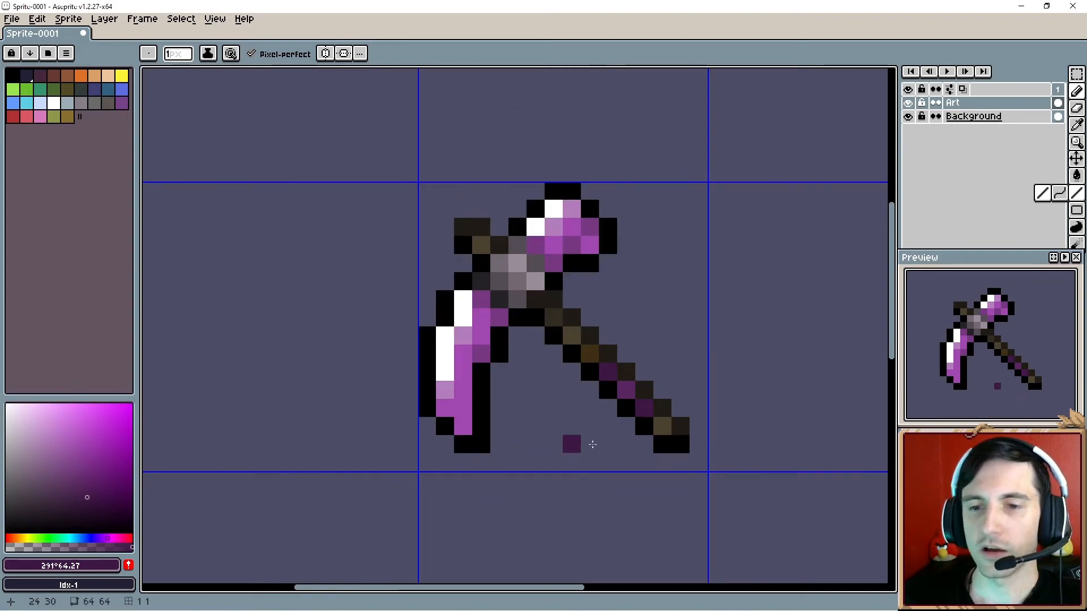
{"action": "scroll", "coordinate": [592, 445], "scroll_direction": "up", "scroll_amount": 1}
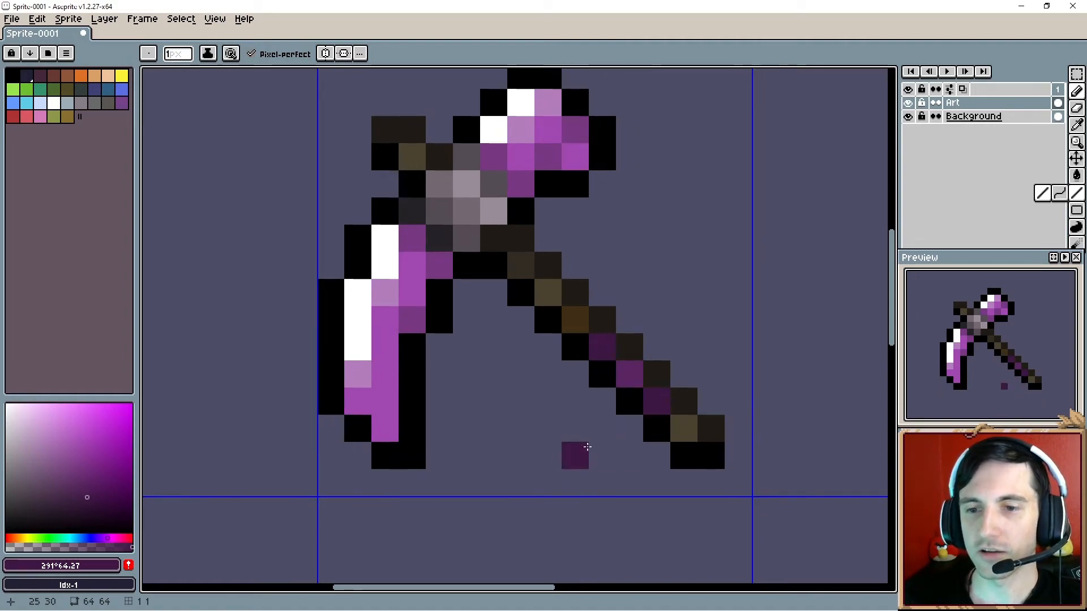
Step: Blend semi-transparent #3f1845 over a handle edge pixel and paint both edges of the purple band with the resulting #2b1b26
{"action": "scroll", "coordinate": [592, 406], "scroll_direction": "up", "scroll_amount": 1}
{"action": "key", "text": "alt"}
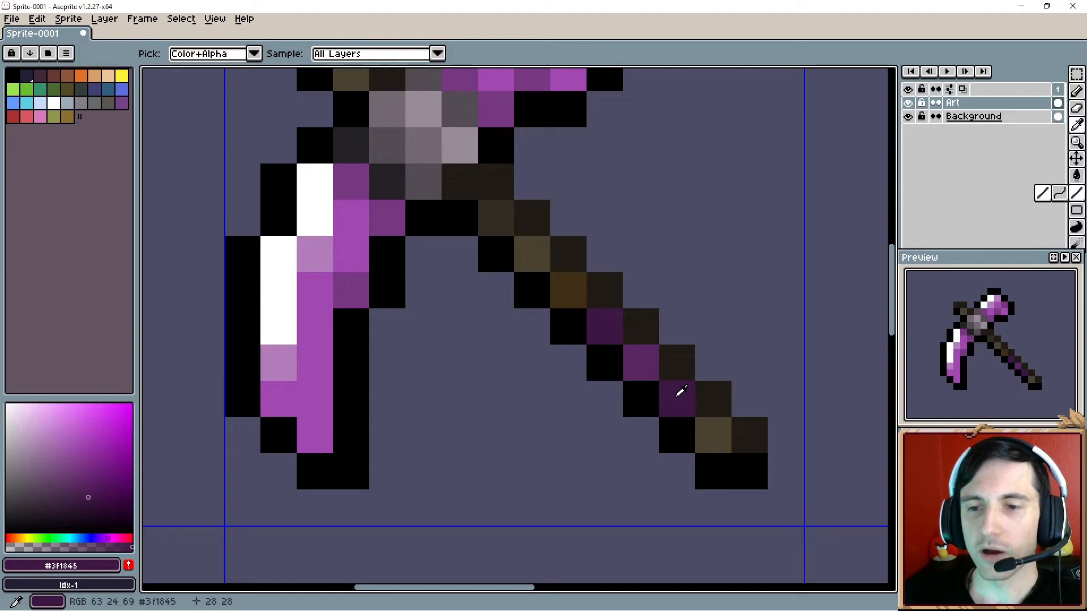
{"action": "left_click", "coordinate": [54, 547]}
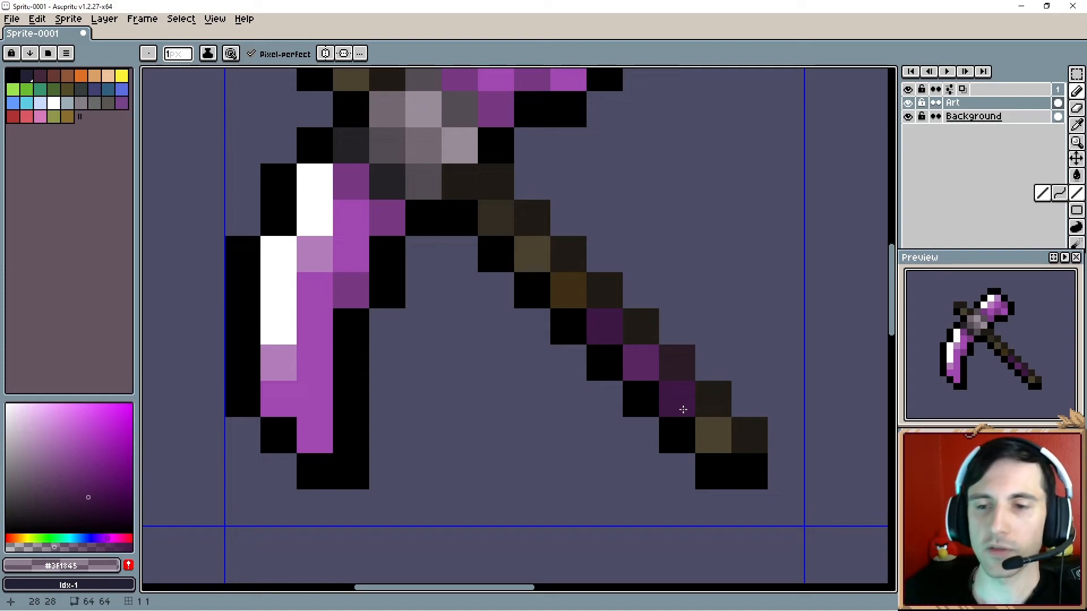
{"action": "left_click", "coordinate": [693, 360], "text": "alt"}
{"action": "left_click", "coordinate": [602, 363]}
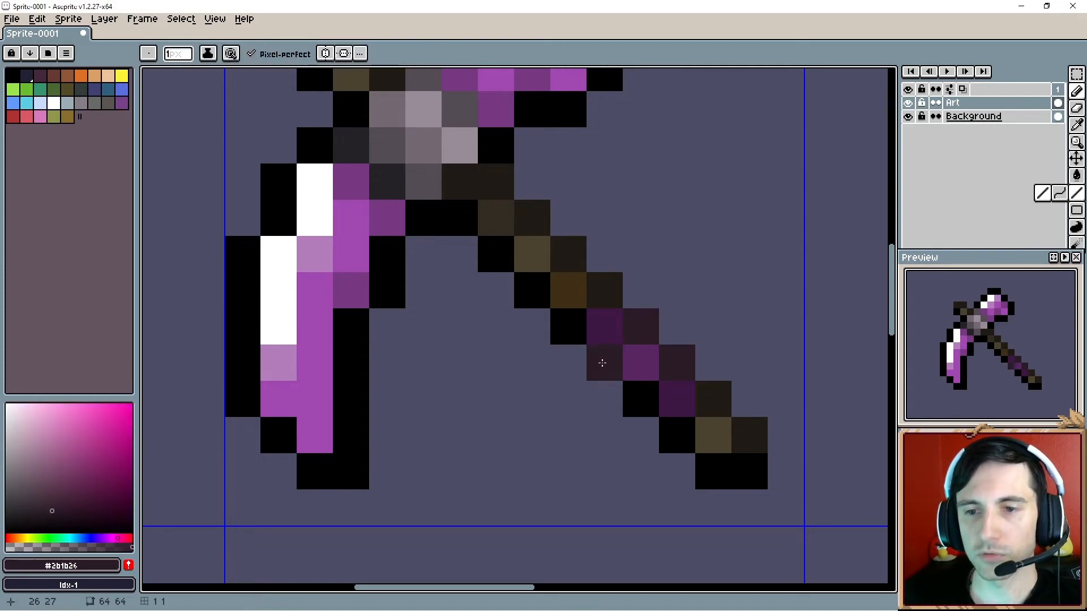
{"action": "left_click", "coordinate": [646, 398]}
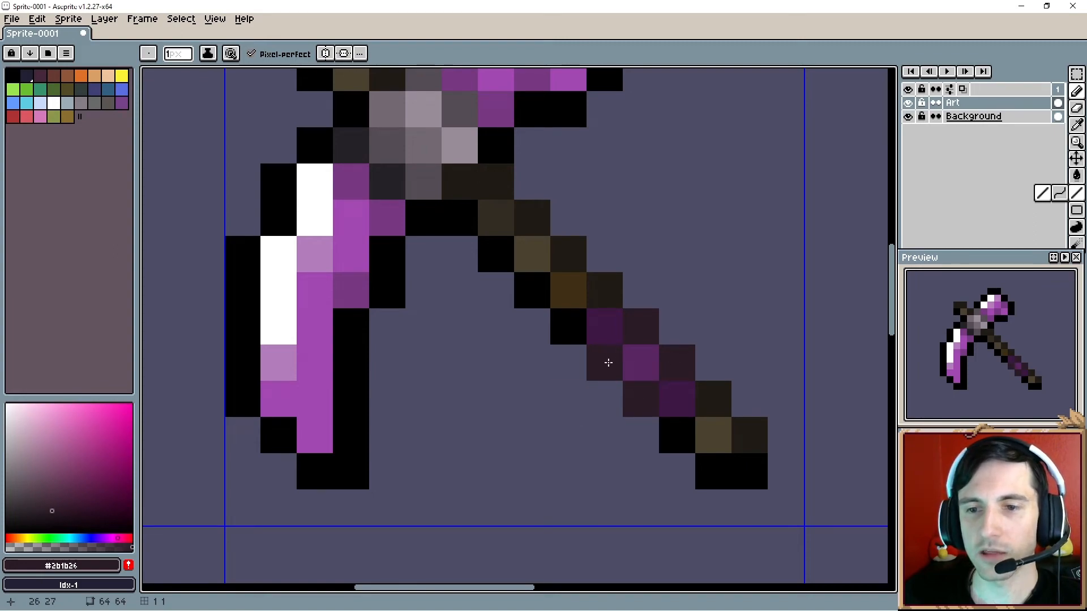
{"action": "mouse_move", "coordinate": [572, 340]}
{"action": "left_mouse_down"}
{"action": "mouse_move", "coordinate": [599, 363]}
{"action": "mouse_move", "coordinate": [684, 387]}
{"action": "left_mouse_up"}
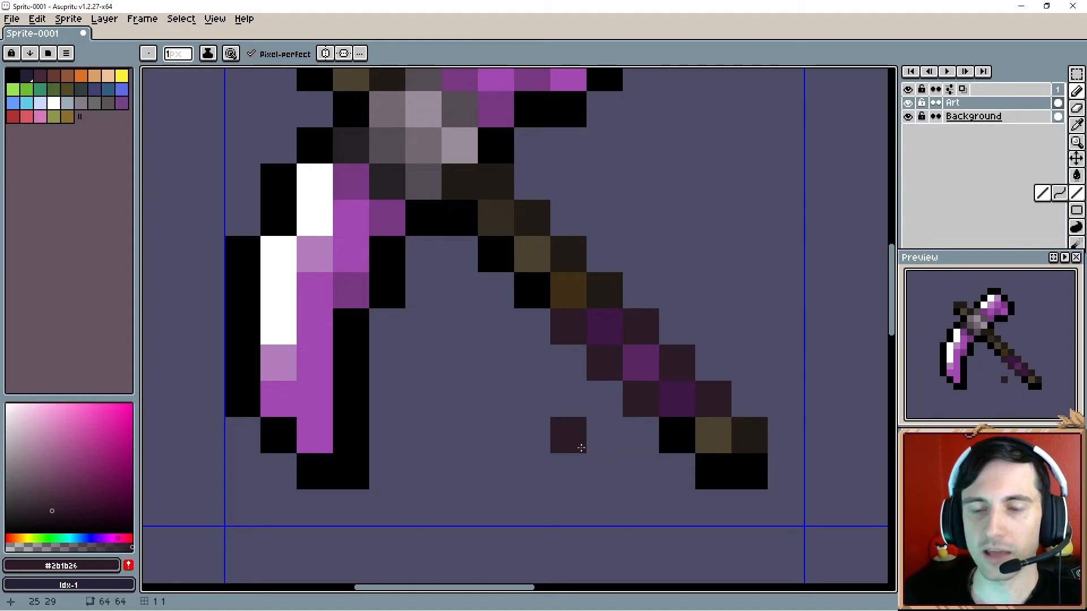
Step: Darken the purple band's lower edge to hue 318°, saturation 38, value 9, and recolour the handle pixel just above the band #4a4230
{"action": "key", "text": "alt"}
{"action": "left_click", "coordinate": [54, 520]}
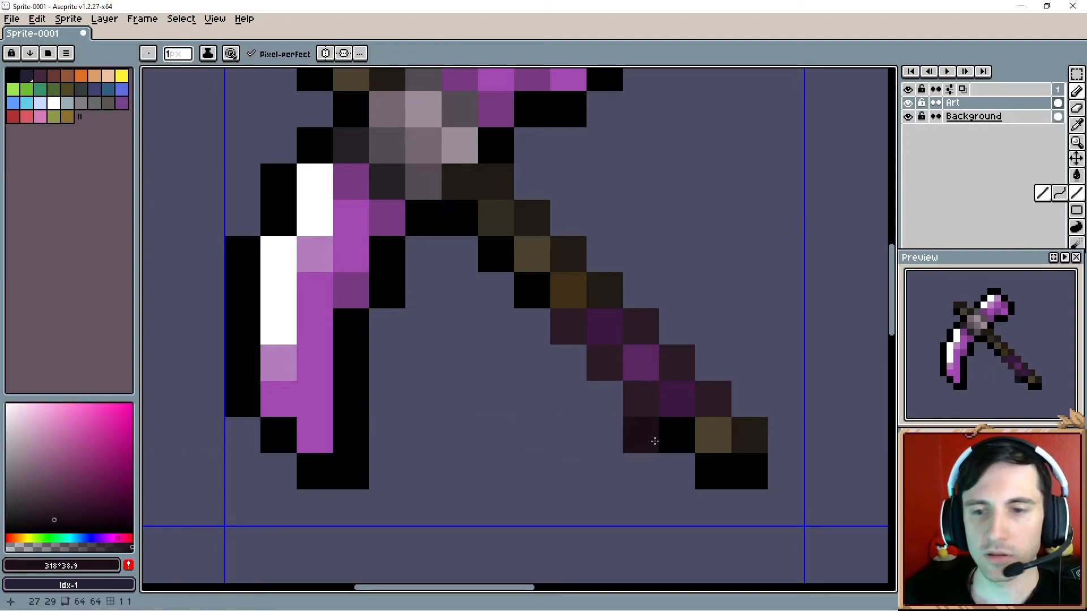
{"action": "left_click", "coordinate": [645, 404]}
{"action": "left_click", "coordinate": [607, 368]}
{"action": "left_click", "coordinate": [581, 334]}
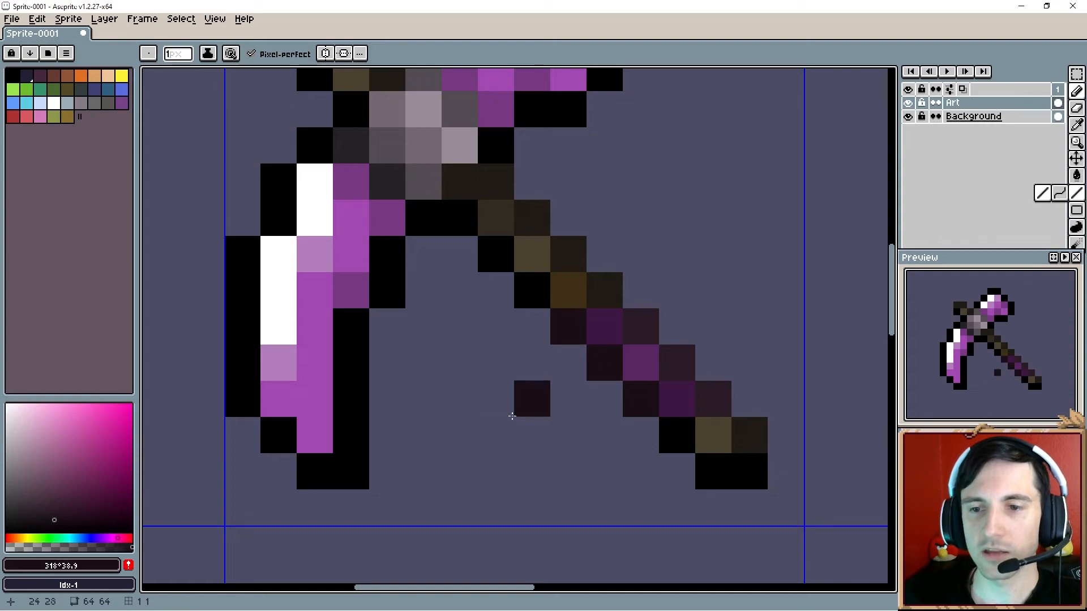
{"action": "scroll", "coordinate": [512, 415], "scroll_direction": "down", "scroll_amount": 2}
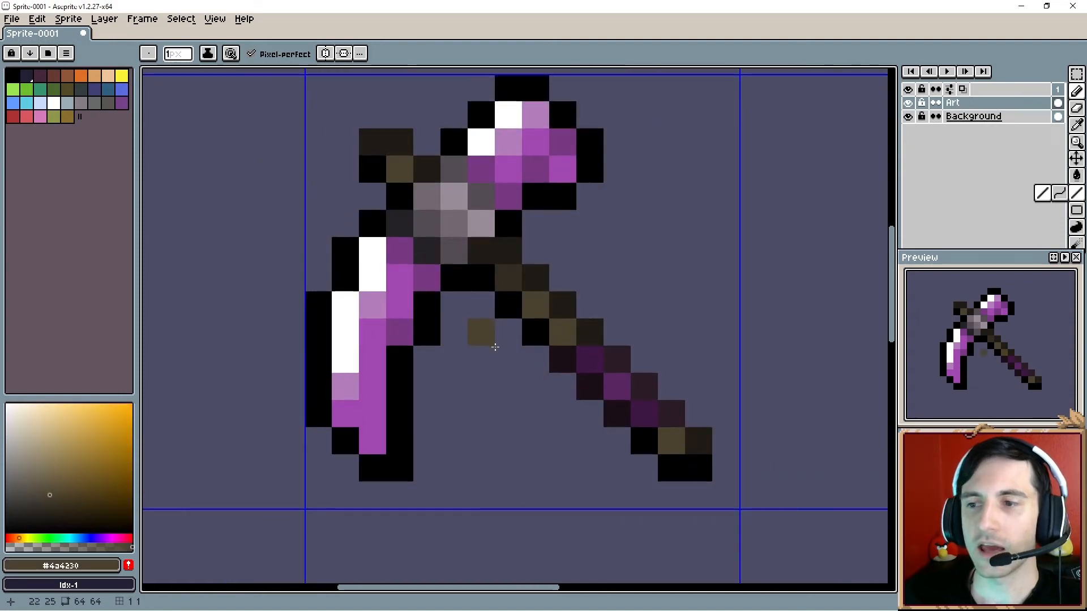
Step: Place a bright purple #a348b1 accent pixel on the handle just below the grey centre
{"action": "scroll", "coordinate": [498, 362], "scroll_direction": "up", "scroll_amount": 1}
{"action": "key", "text": "alt"}
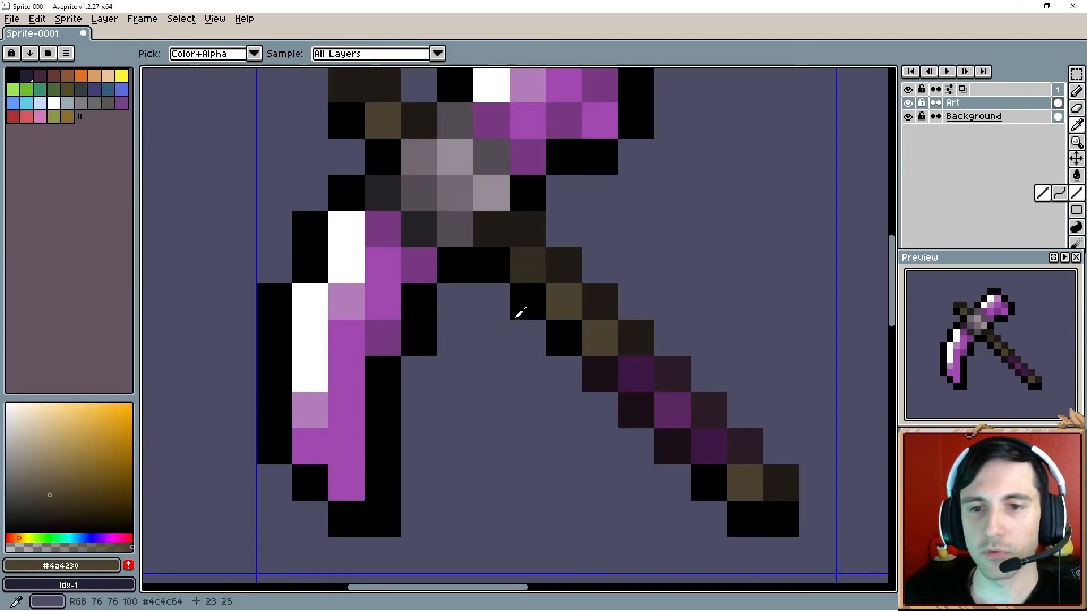
{"action": "left_click", "coordinate": [359, 221], "text": "alt"}
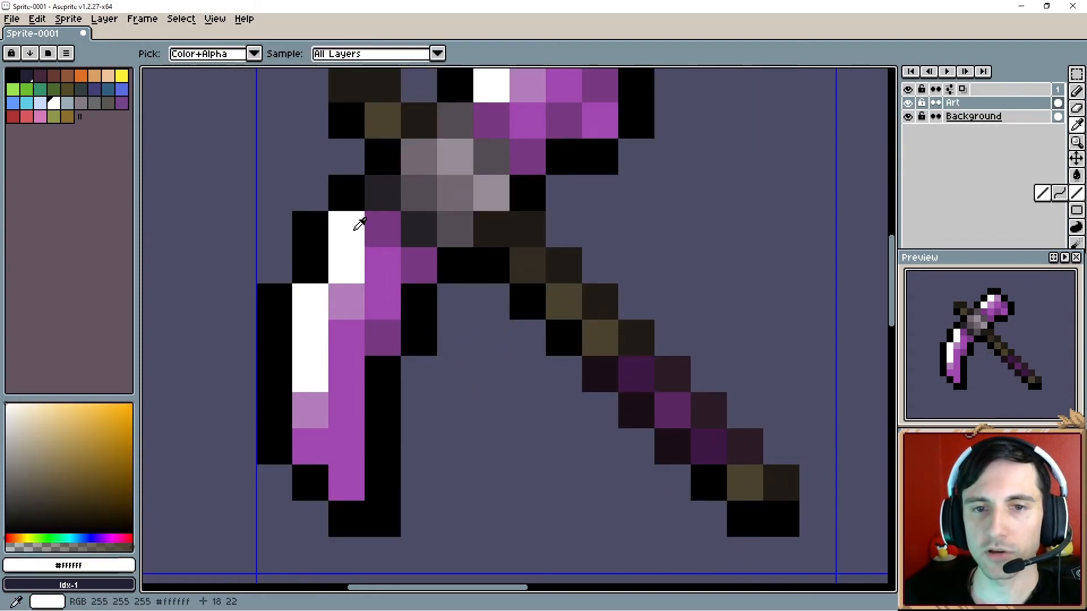
{"action": "left_click", "coordinate": [525, 258]}
{"action": "left_click", "coordinate": [390, 252], "text": "alt"}
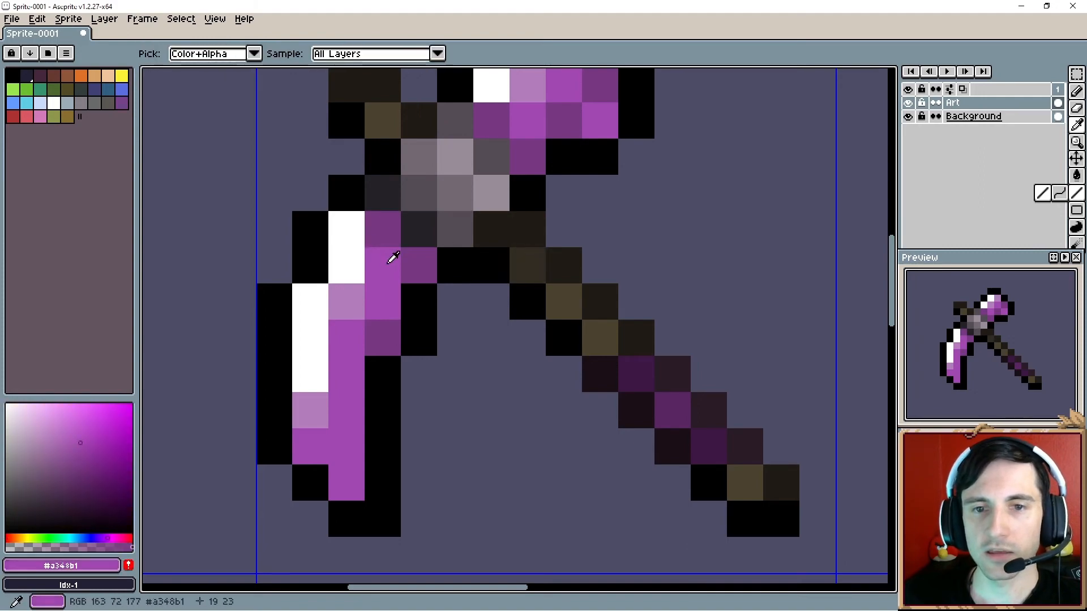
{"action": "left_click", "coordinate": [526, 265]}
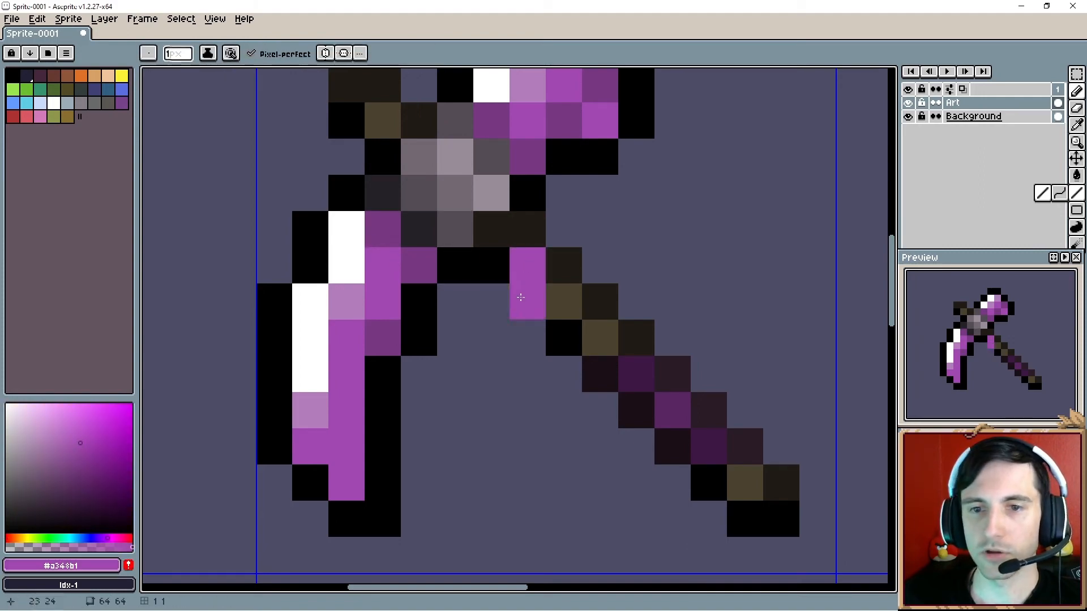
Step: Surround the purple accent pixel with a dark brown #1f1c14 pixel on its outer side and black pixels above and below
{"action": "left_click", "coordinate": [518, 292], "text": "alt"}
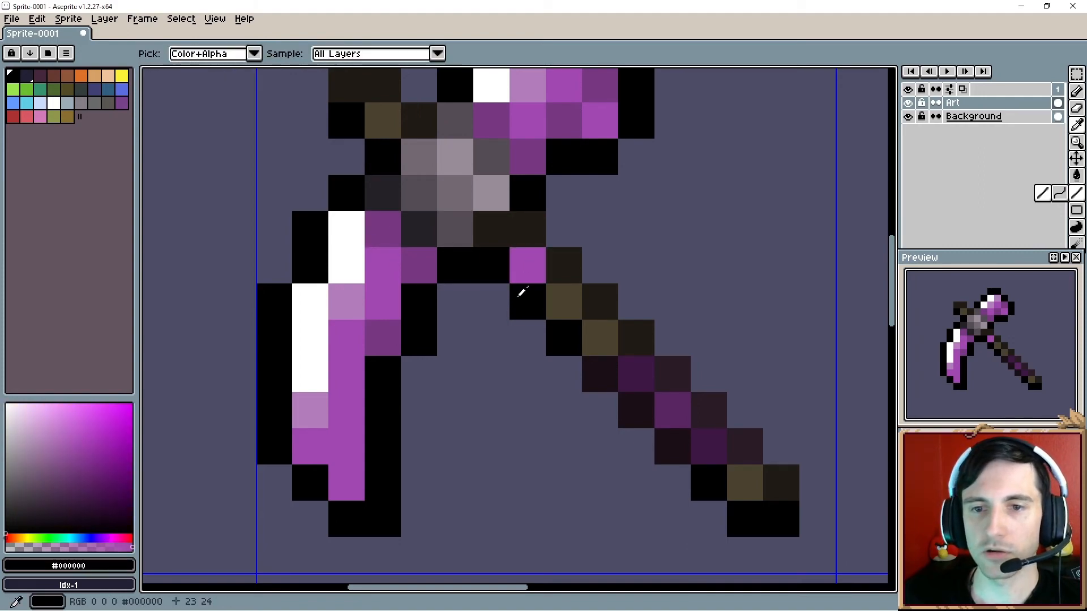
{"action": "left_click", "coordinate": [566, 252], "text": "alt"}
{"action": "left_click", "coordinate": [560, 231]}
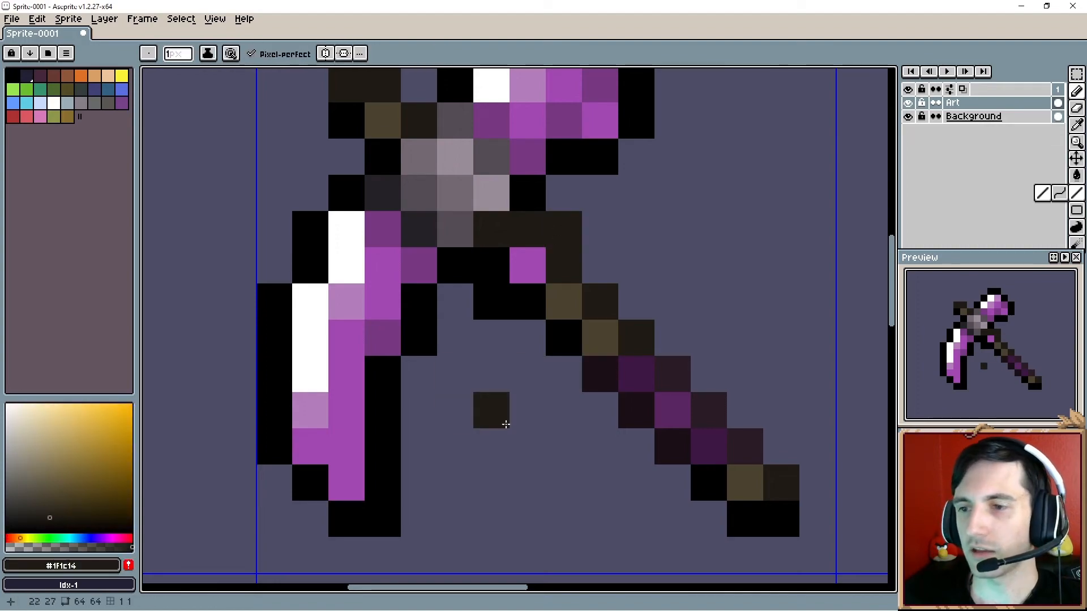
{"action": "left_click", "coordinate": [497, 268], "text": "alt"}
{"action": "left_click", "coordinate": [534, 229]}
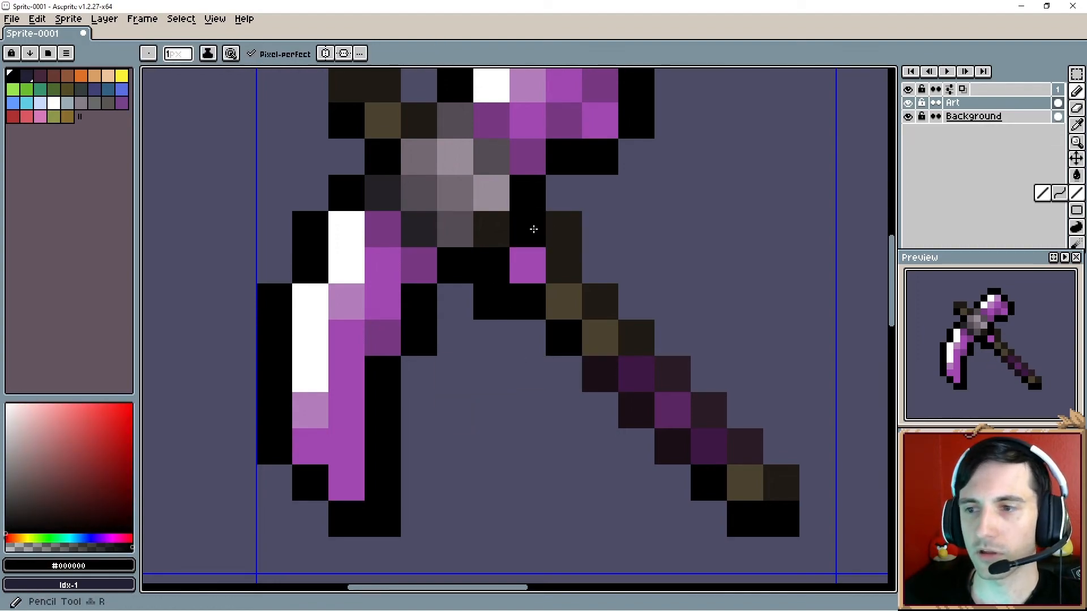
{"action": "left_click", "coordinate": [505, 231]}
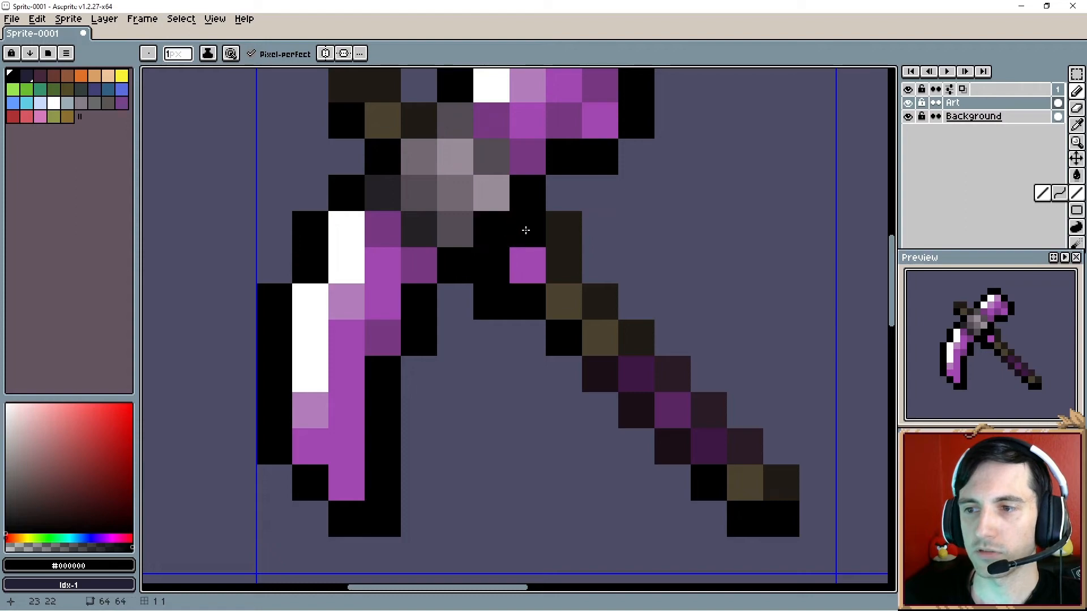
Step: Try black above the handle's bright purple accent pixel and #783882 on its outer side
{"action": "left_click", "coordinate": [551, 231]}
{"action": "left_click", "coordinate": [600, 295], "text": "alt"}
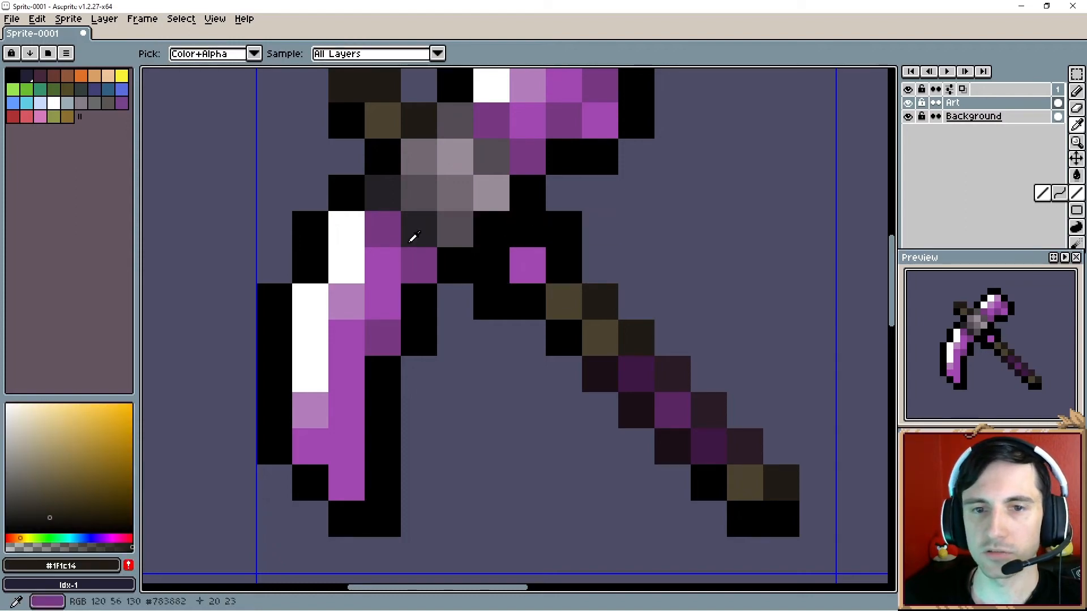
{"action": "left_click", "coordinate": [389, 224], "text": "alt"}
{"action": "left_click", "coordinate": [559, 253]}
Step: Surround the bright accent pixel with #3f1845 on its outer side and upper corner, and darker #1b0a1e on the remaining edges
{"action": "left_click", "coordinate": [626, 362], "text": "alt"}
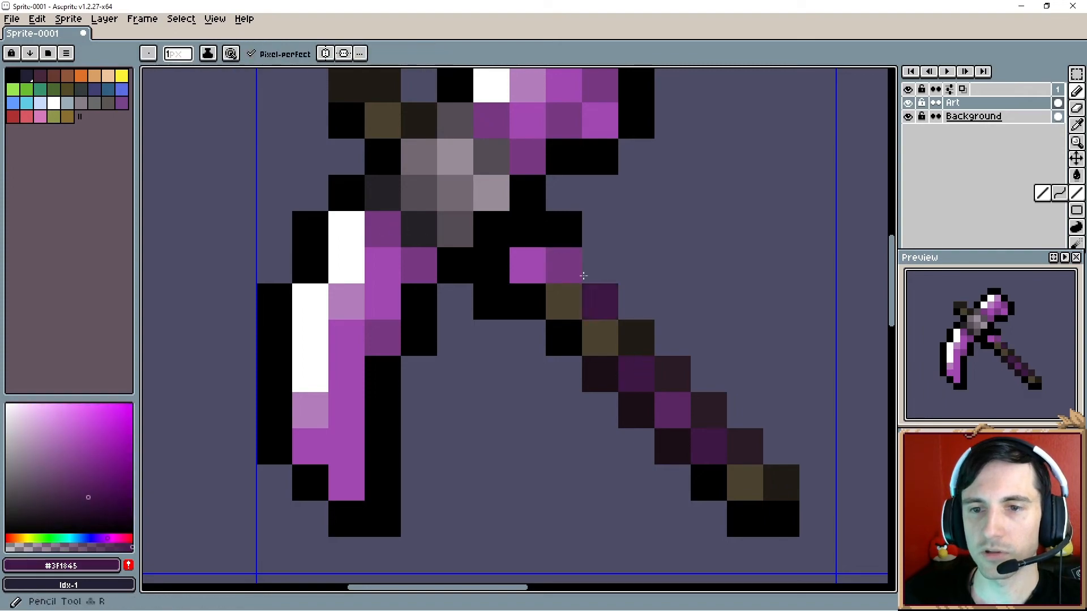
{"action": "left_click", "coordinate": [564, 261]}
{"action": "left_click_drag", "start_coordinate": [563, 232], "coordinate": [543, 229]}
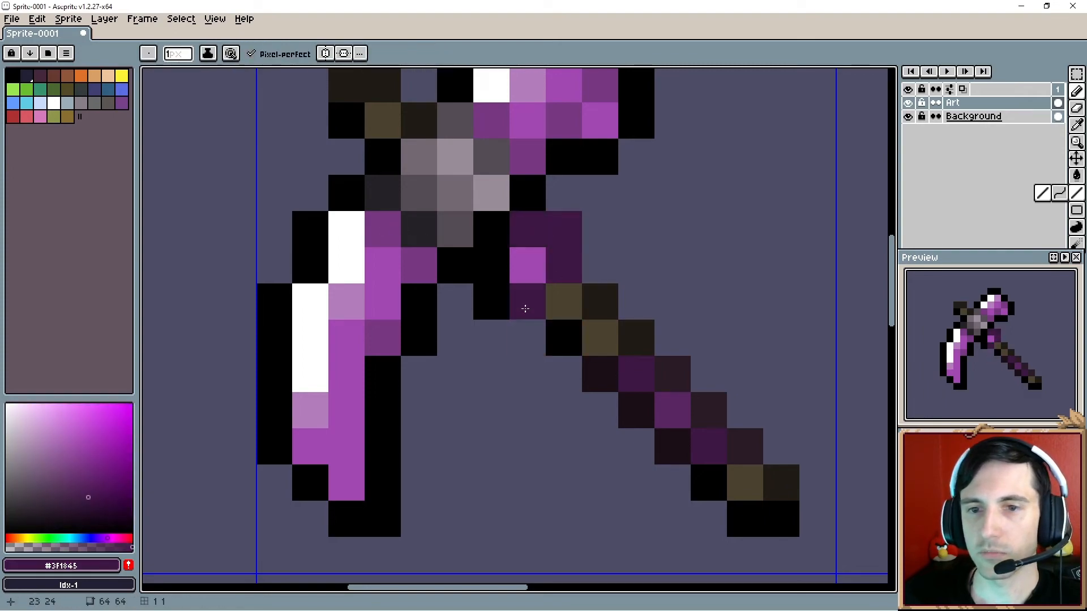
{"action": "left_click_drag", "start_coordinate": [527, 309], "coordinate": [498, 297]}
{"action": "left_click", "coordinate": [493, 273]}
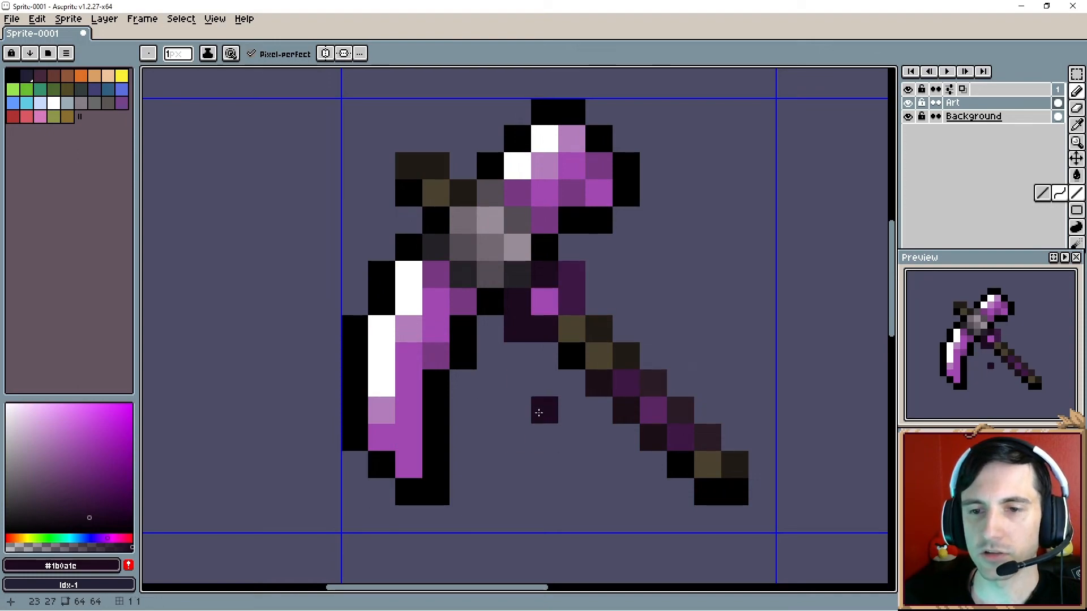
Step: Darken the brown handle pixel beside the accent, and shade the handle's upper stub with hue 43°, saturation 36, value 20 and #1f1c14
{"action": "left_click", "coordinate": [570, 328], "text": "alt"}
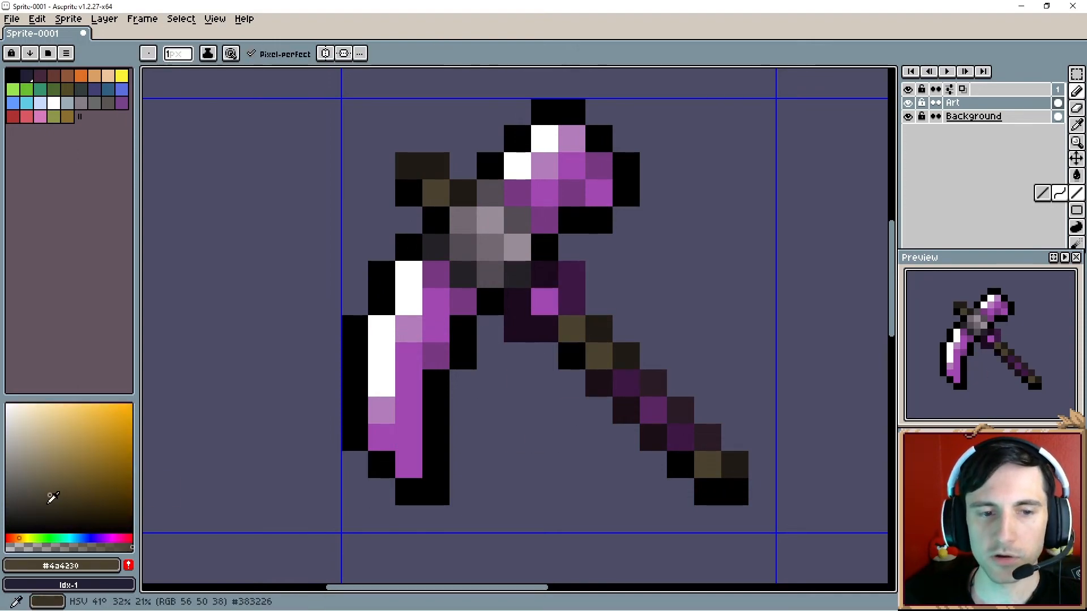
{"action": "left_click", "coordinate": [47, 503]}
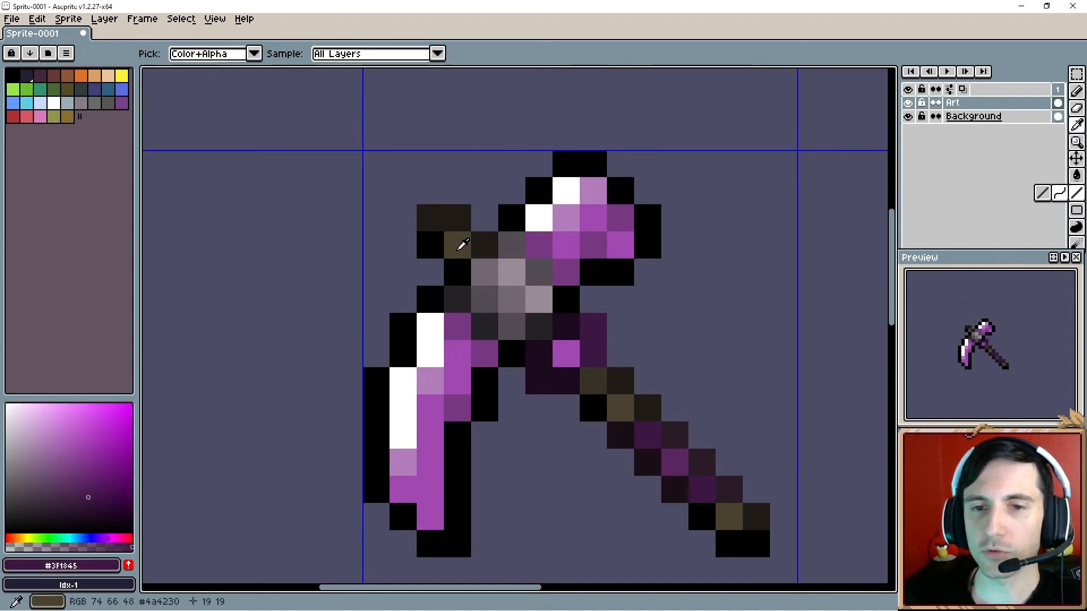
{"action": "left_click", "coordinate": [461, 243], "text": "alt"}
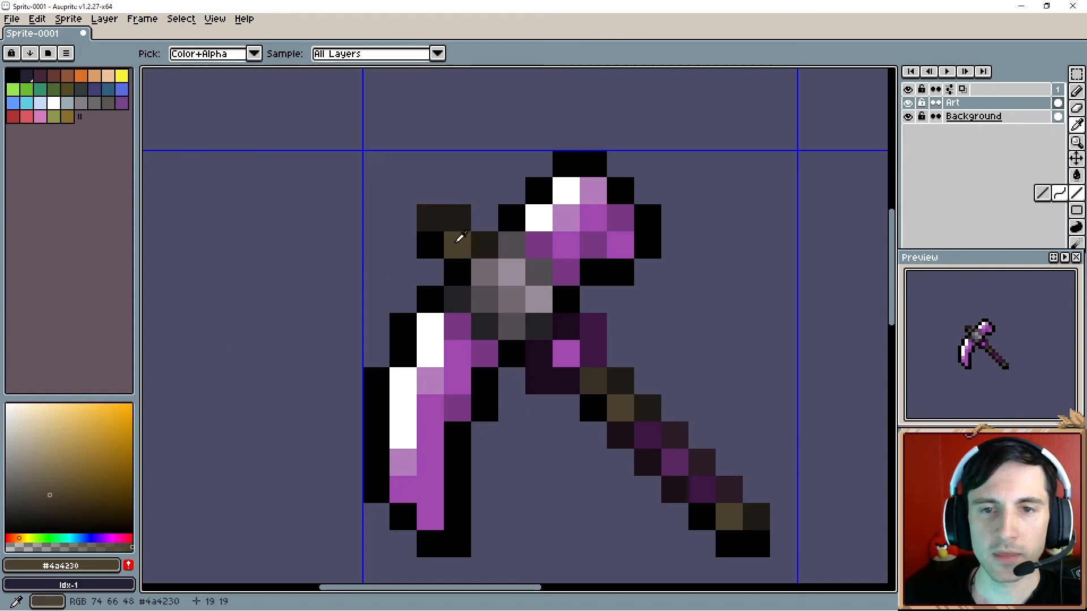
{"action": "left_click", "coordinate": [459, 215], "text": "alt"}
{"action": "left_click", "coordinate": [51, 507]}
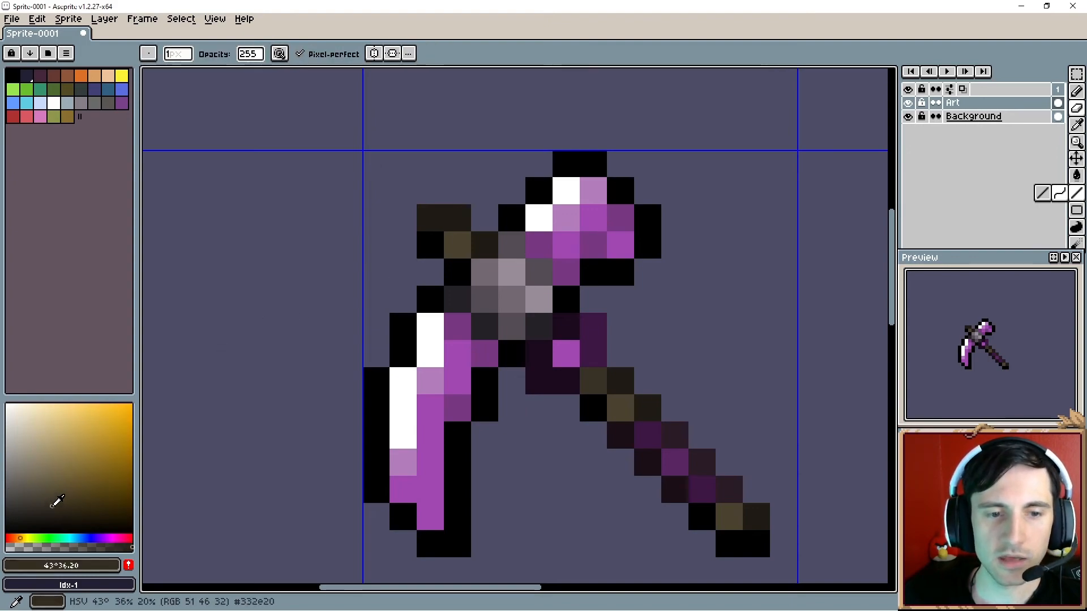
{"action": "left_click_drag", "start_coordinate": [433, 219], "coordinate": [452, 219]}
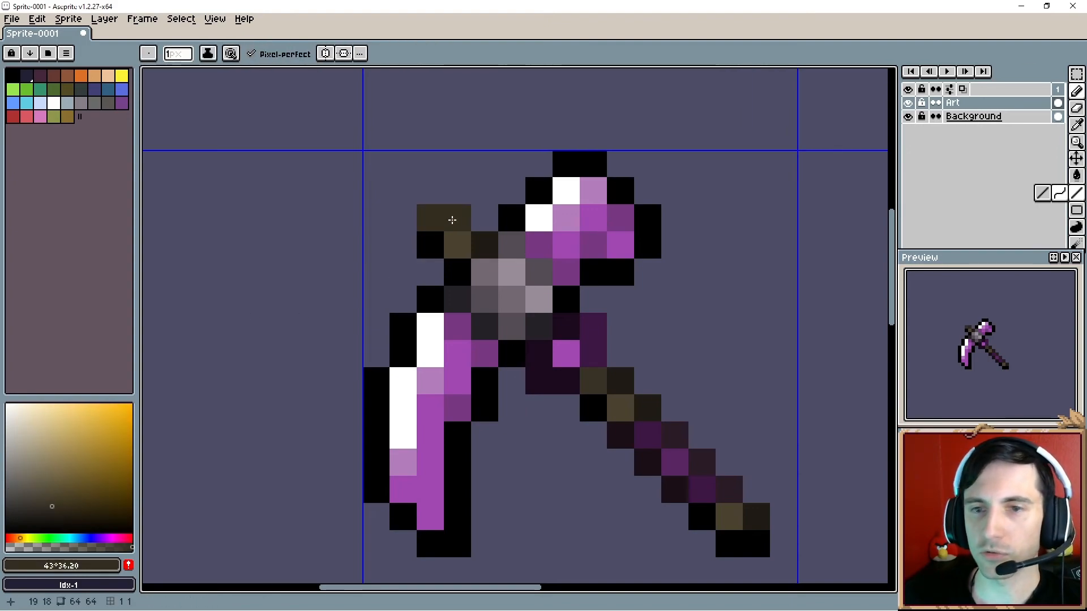
{"action": "key", "text": "ctrl+z"}
{"action": "left_click", "coordinate": [451, 212], "text": "alt"}
{"action": "left_click", "coordinate": [438, 242]}
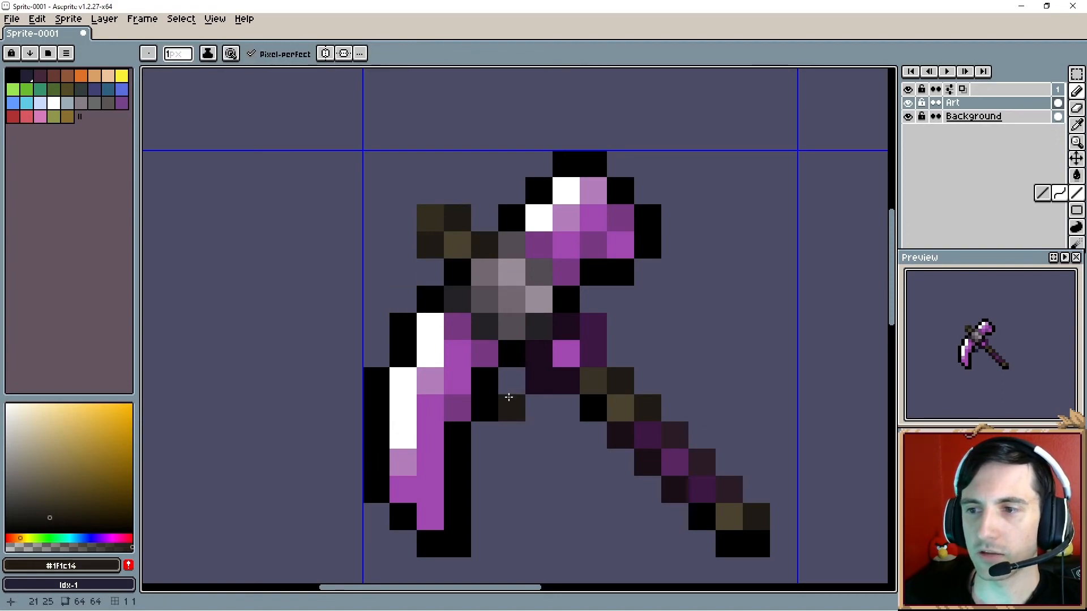
Step: Blend semi-transparent #783882 over a black outline pixel and paint the long blade's outer edge with the resulting #301634
{"action": "mouse_move", "coordinate": [567, 473]}
{"action": "left_mouse_down"}
{"action": "mouse_move", "coordinate": [563, 426]}
{"action": "mouse_move", "coordinate": [542, 431]}
{"action": "mouse_move", "coordinate": [569, 430]}
{"action": "left_mouse_up"}
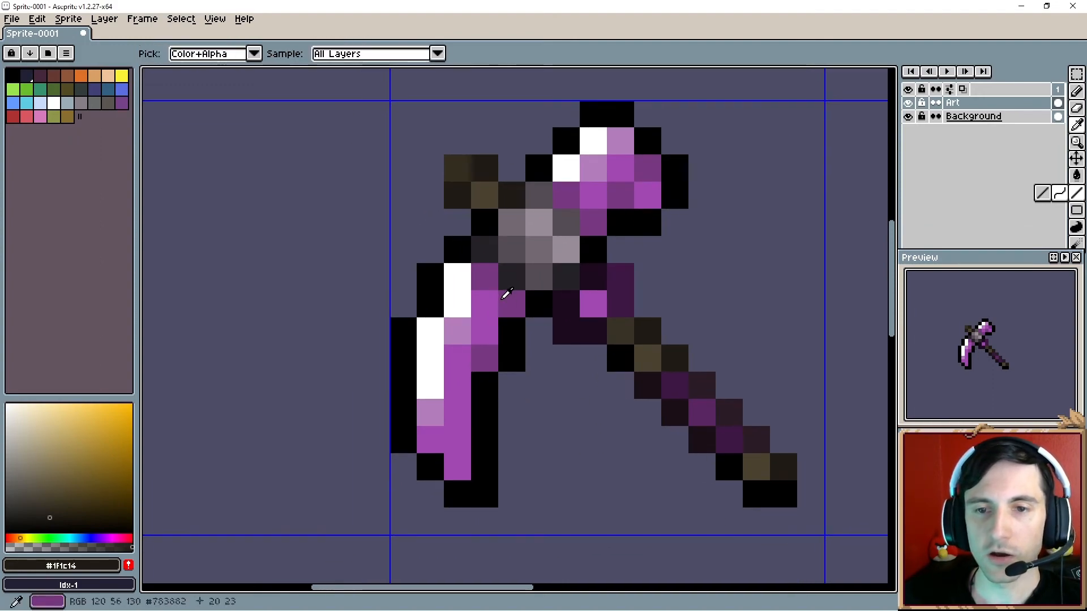
{"action": "left_click", "coordinate": [485, 274], "text": "alt"}
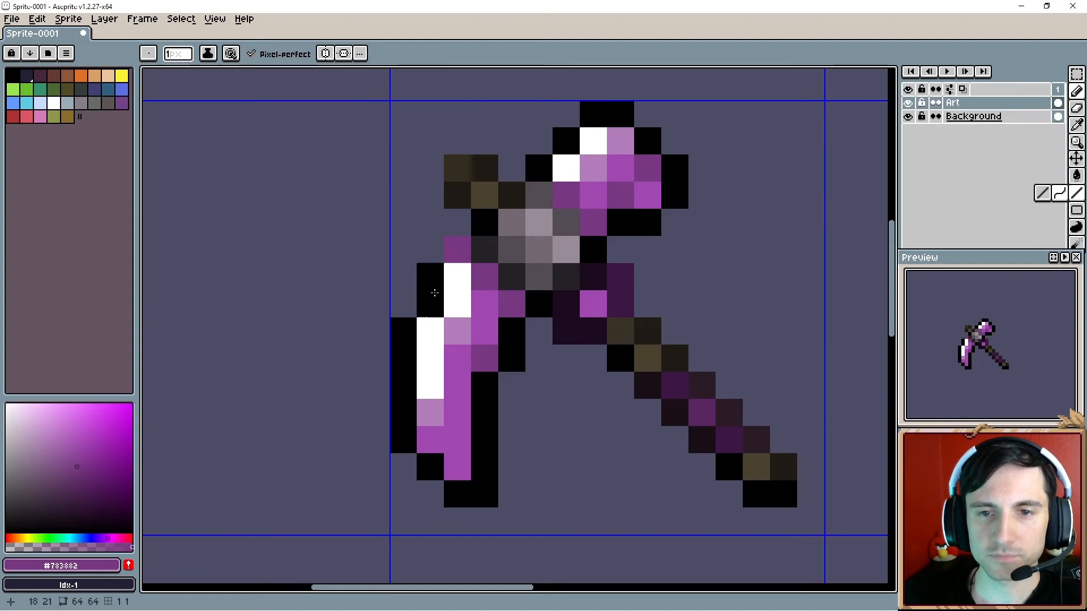
{"action": "left_click_drag", "start_coordinate": [533, 365], "coordinate": [540, 381]}
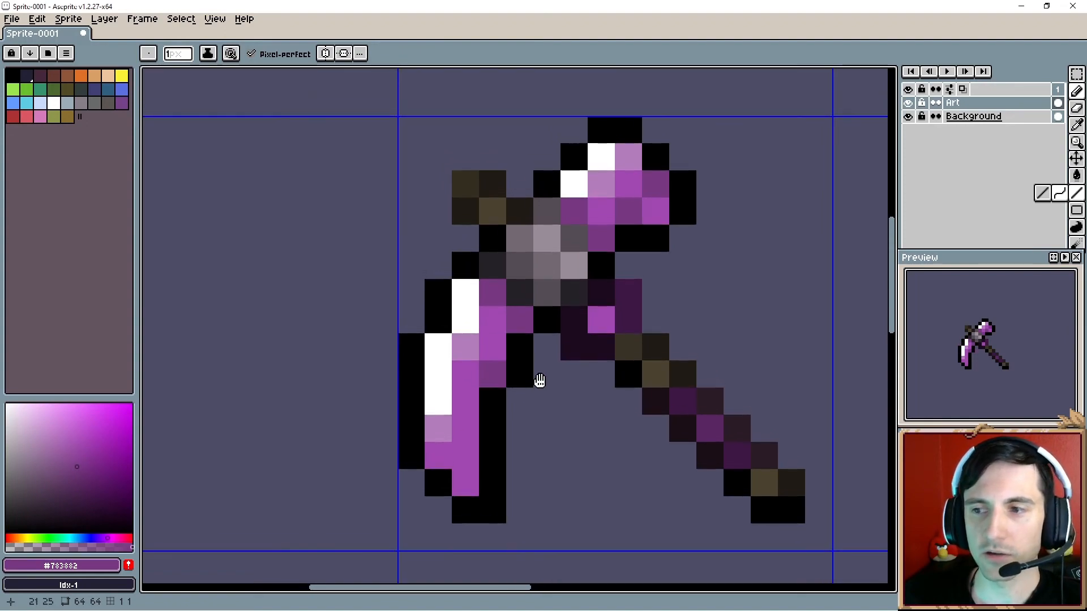
{"action": "left_click", "coordinate": [57, 547]}
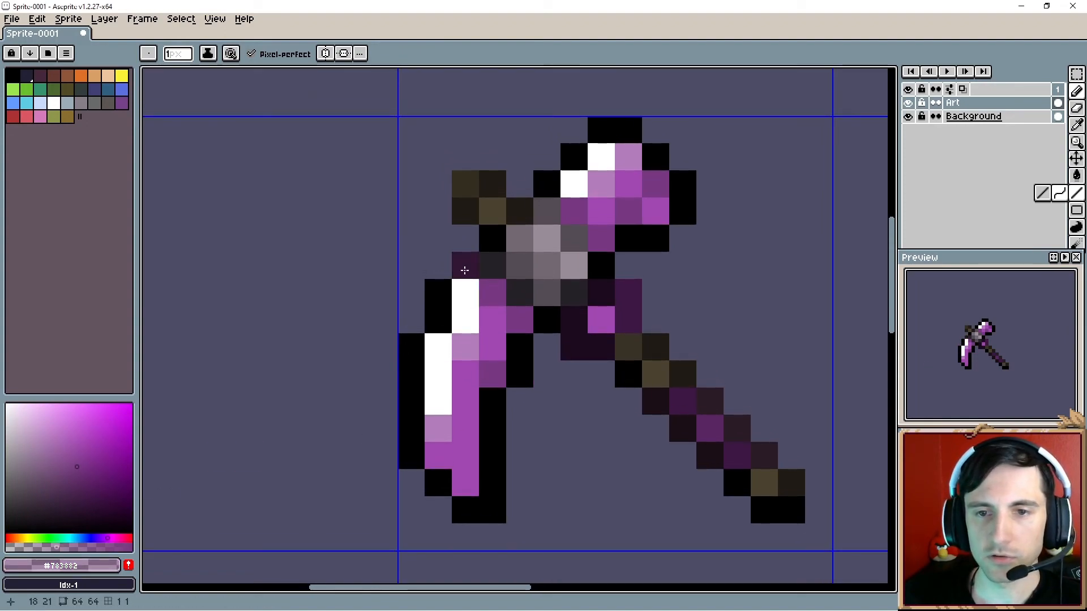
{"action": "left_click", "coordinate": [462, 262], "text": "alt"}
{"action": "mouse_move", "coordinate": [438, 293]}
{"action": "left_mouse_down"}
{"action": "mouse_move", "coordinate": [440, 319]}
{"action": "mouse_move", "coordinate": [416, 341]}
{"action": "mouse_move", "coordinate": [414, 434]}
{"action": "left_mouse_up"}
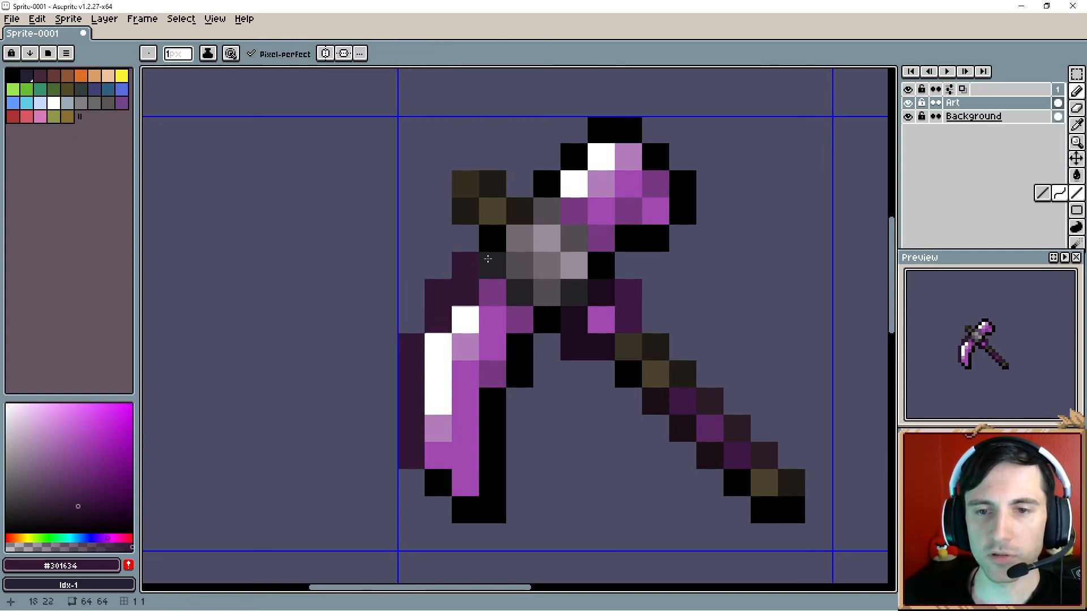
Step: Recolour the short blade's upper outline, including its tip, to #301634
{"action": "left_click", "coordinate": [547, 184]}
{"action": "left_click", "coordinate": [574, 157]}
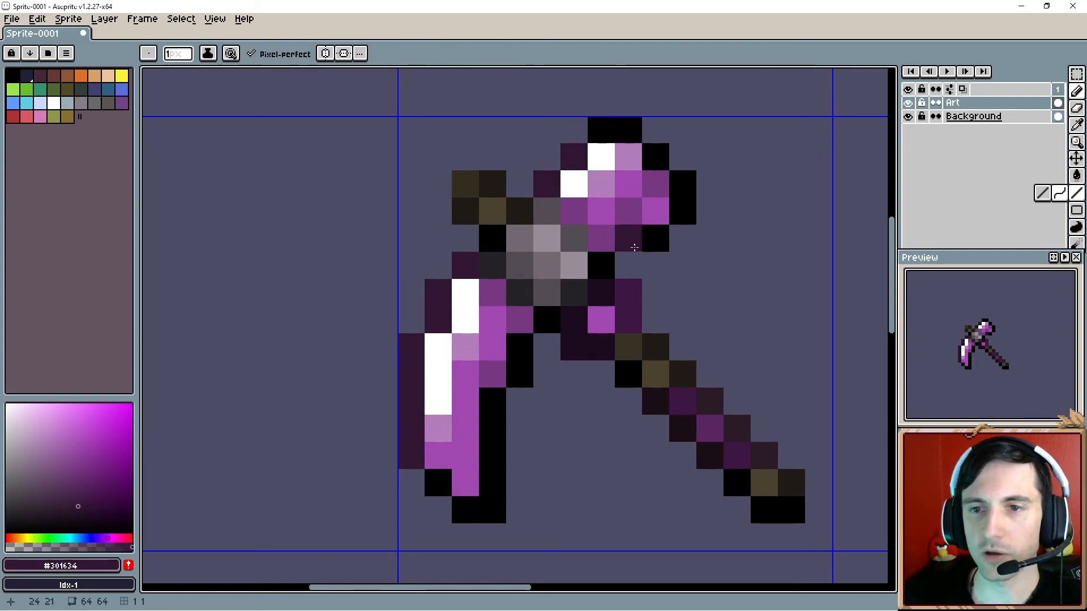
{"action": "left_click_drag", "start_coordinate": [601, 131], "coordinate": [624, 134]}
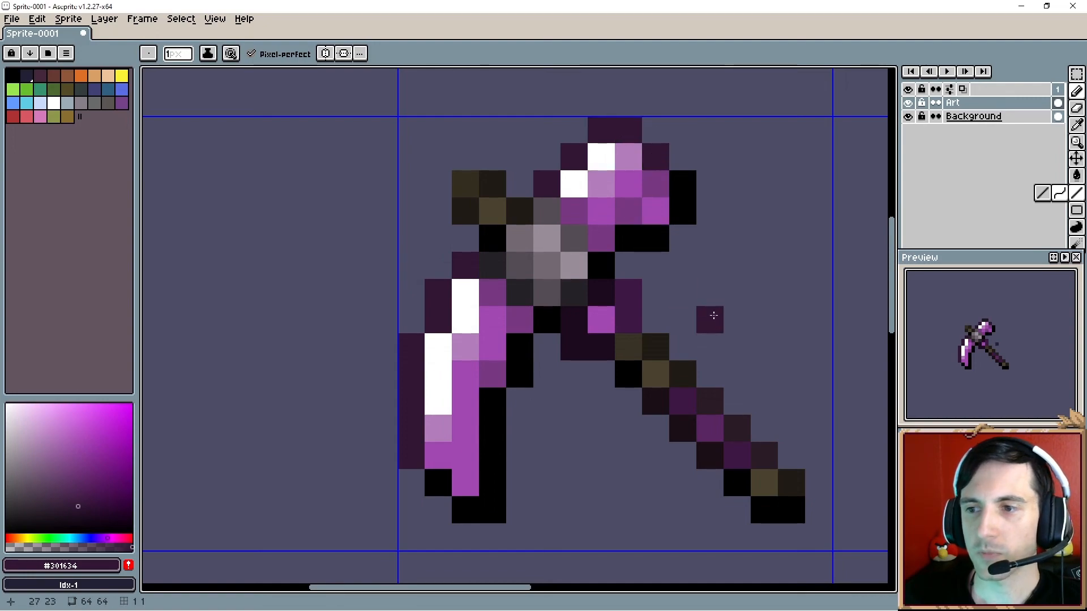
{"action": "left_click", "coordinate": [601, 319]}
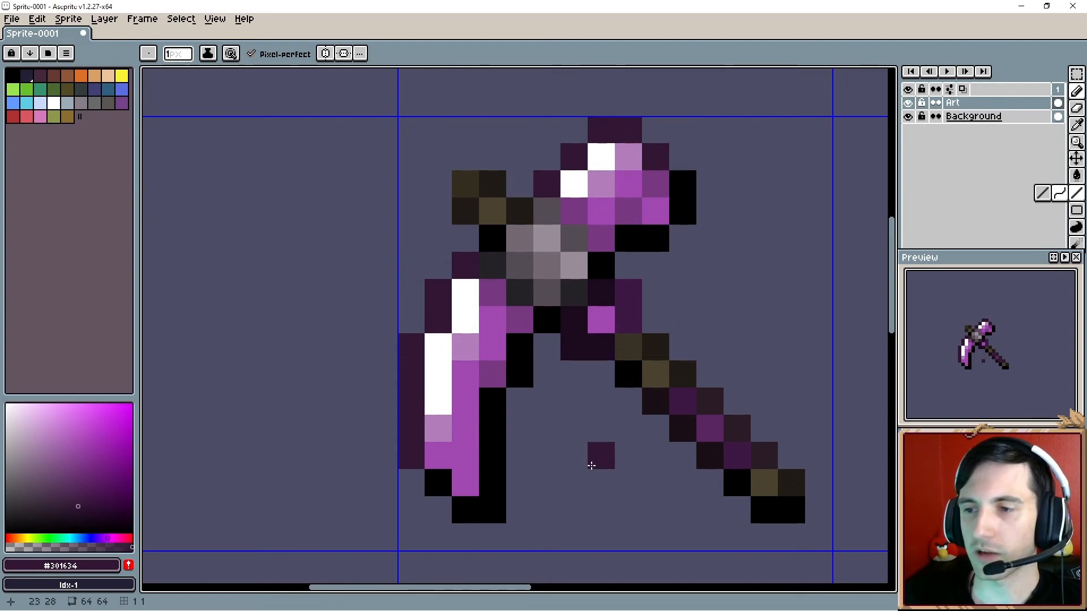
Step: Brighten the upper highlight pixel of the grey centre to hue 295°, saturation 7, value 73
{"action": "scroll", "coordinate": [599, 511], "scroll_direction": "up", "scroll_amount": 1}
{"action": "left_click", "coordinate": [517, 296], "text": "alt"}
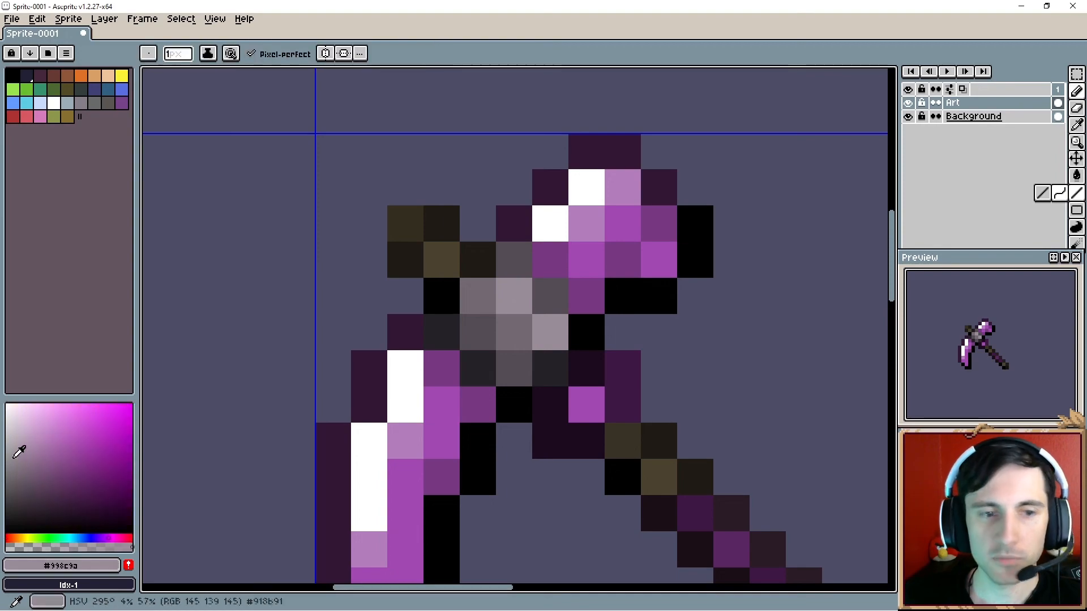
{"action": "left_click", "coordinate": [19, 437]}
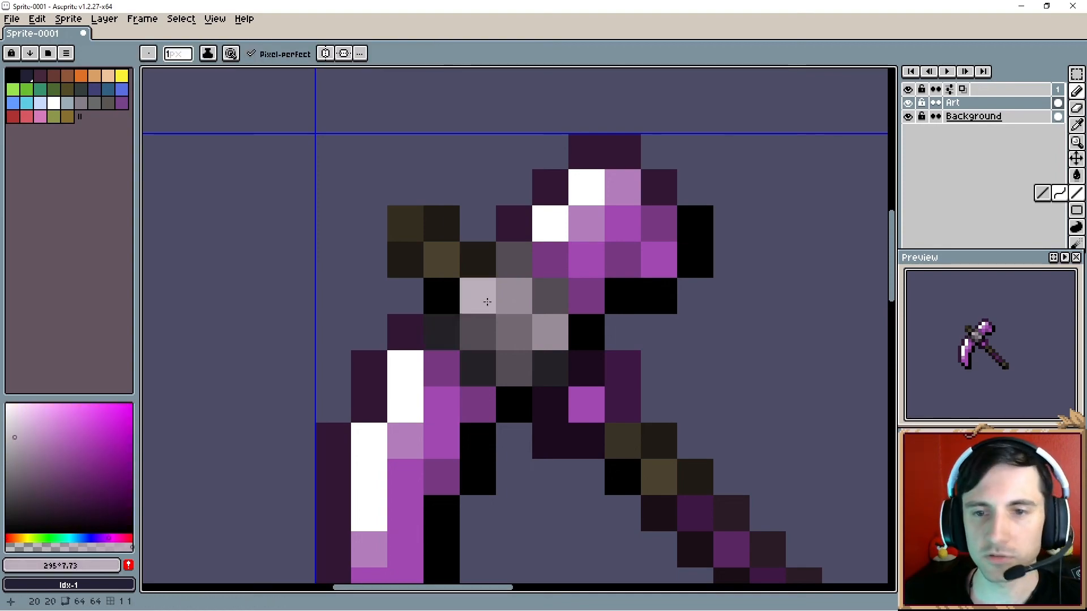
{"action": "left_click", "coordinate": [514, 296]}
{"action": "scroll", "coordinate": [558, 512], "scroll_direction": "down", "scroll_amount": 3}
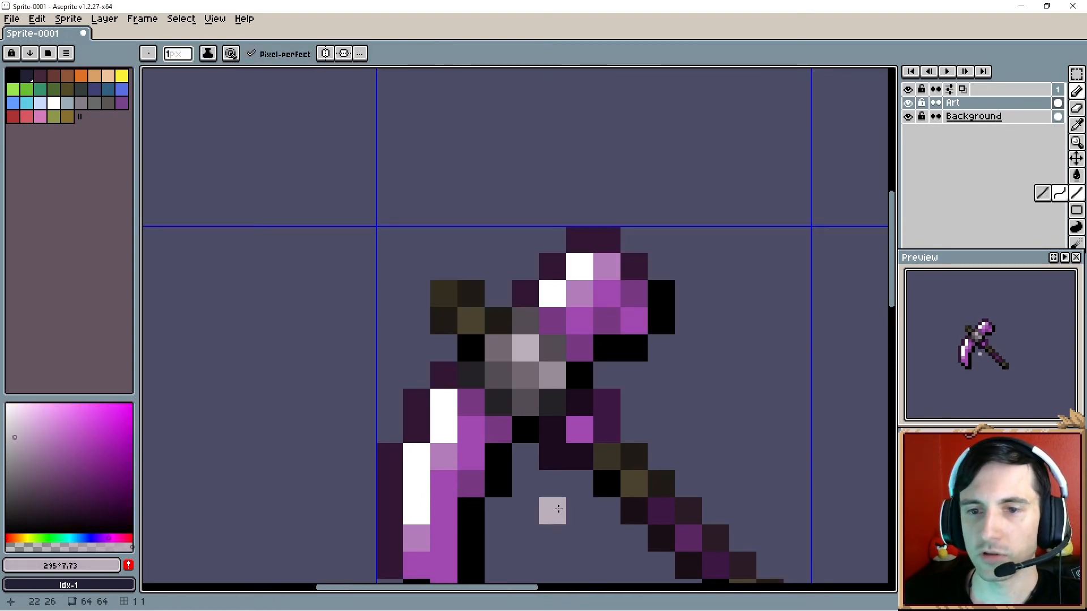
Step: Draw two #3f1845 strips hanging from the purple grip, one two pixels long and one four pixels long, and hide the grid
{"action": "left_click", "coordinate": [550, 437], "text": "alt"}
{"action": "mouse_move", "coordinate": [547, 464]}
{"action": "left_mouse_down"}
{"action": "mouse_move", "coordinate": [546, 500]}
{"action": "mouse_move", "coordinate": [536, 481]}
{"action": "left_mouse_up"}
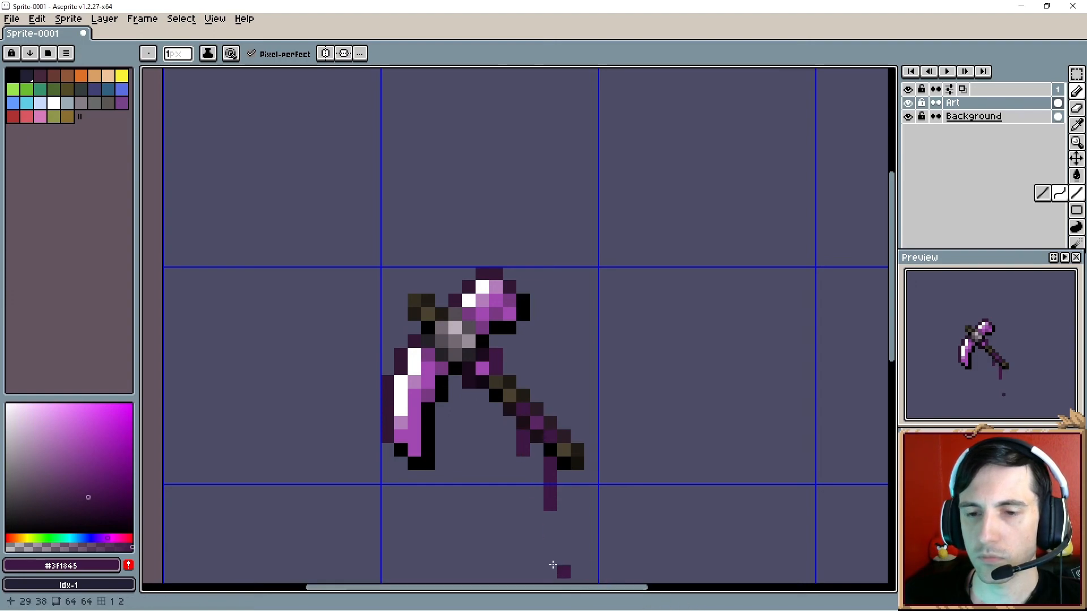
{"action": "left_click_drag", "start_coordinate": [522, 549], "coordinate": [558, 484]}
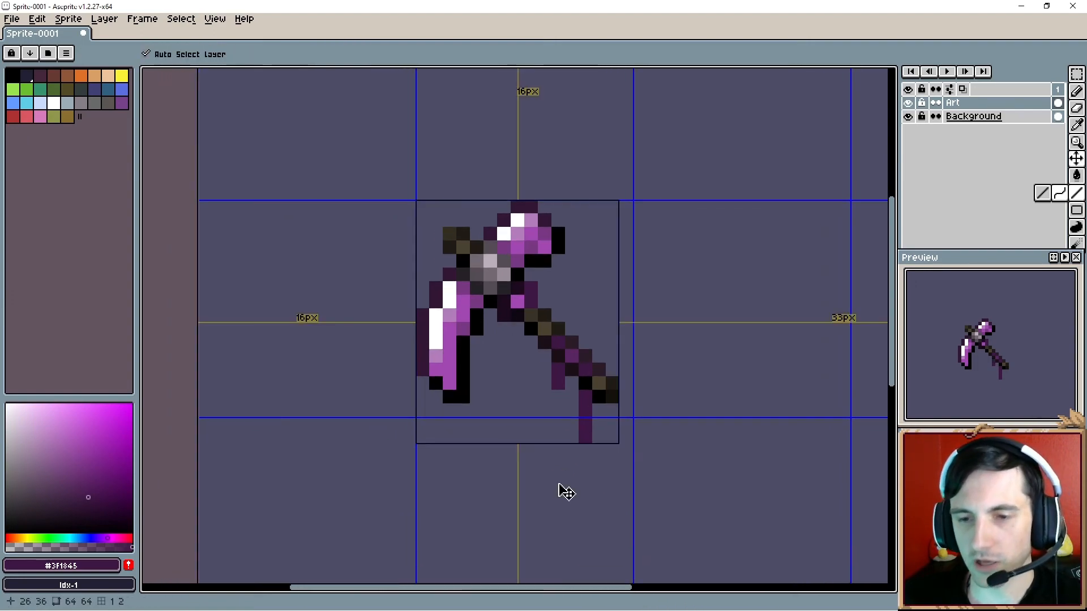
{"action": "key", "text": "ctrl+apostrophe"}
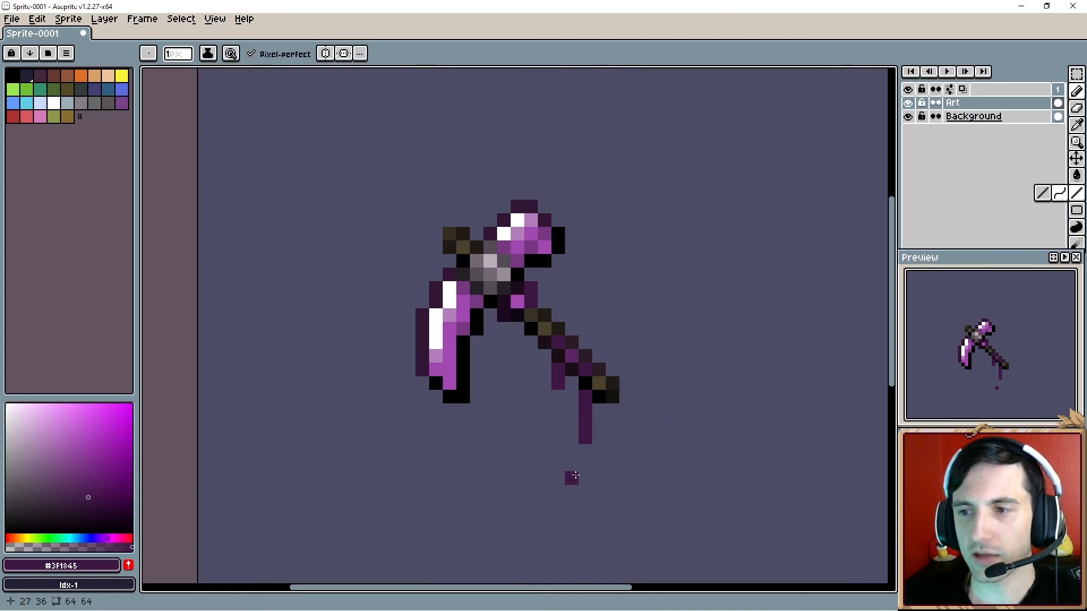
{"action": "scroll", "coordinate": [551, 477], "scroll_direction": "up", "scroll_amount": 1}
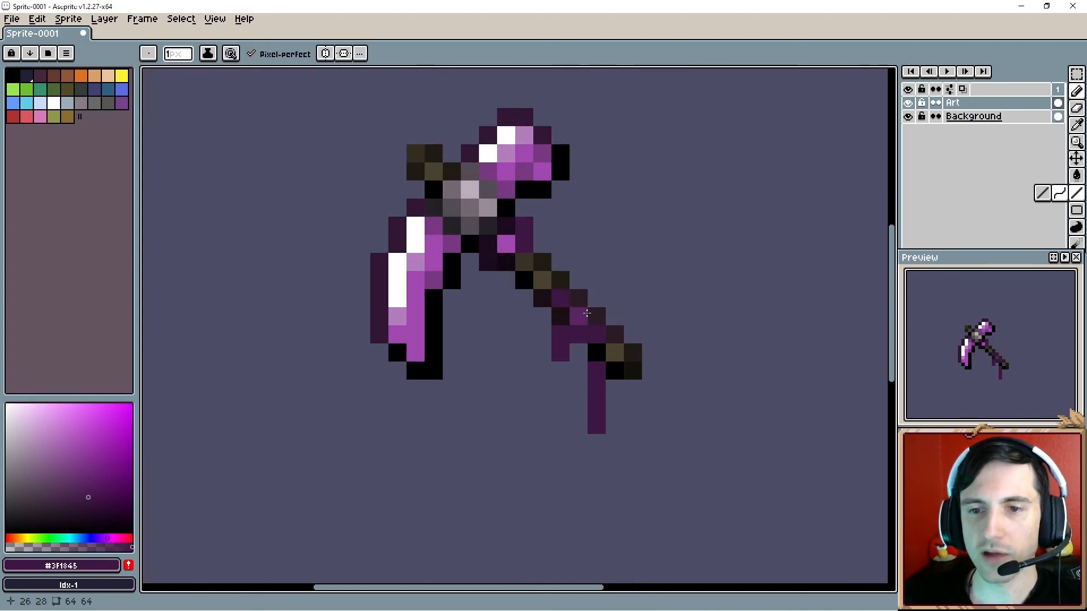
Step: Shade the hanging strips with a lighter purple pixel each, using hue 292°, saturation 63, value 31
{"action": "left_click", "coordinate": [579, 319], "text": "alt"}
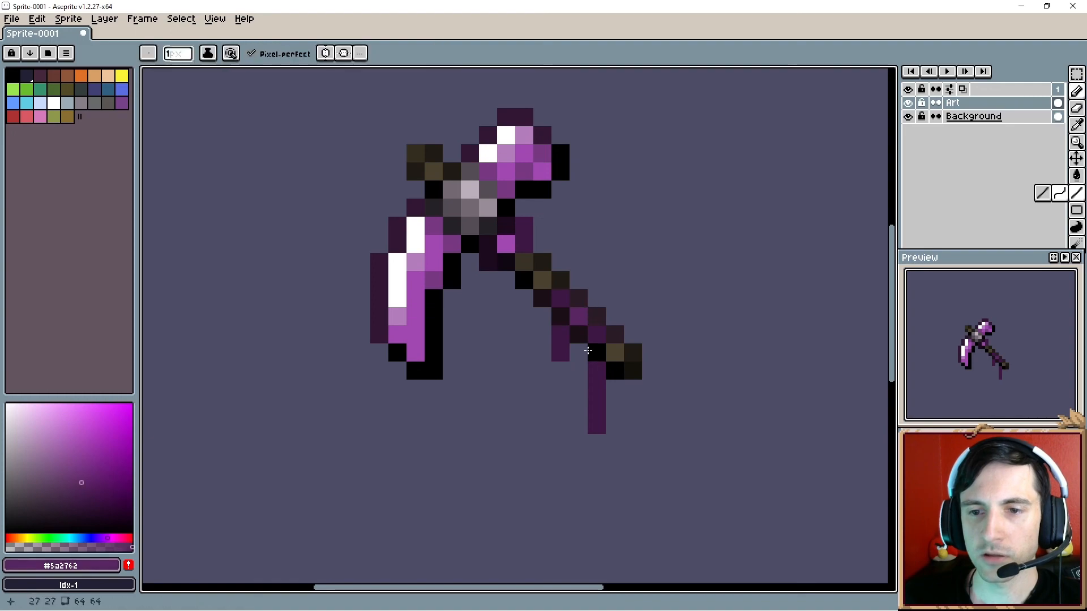
{"action": "key", "text": "r"}
{"action": "left_click", "coordinate": [599, 390], "text": "alt"}
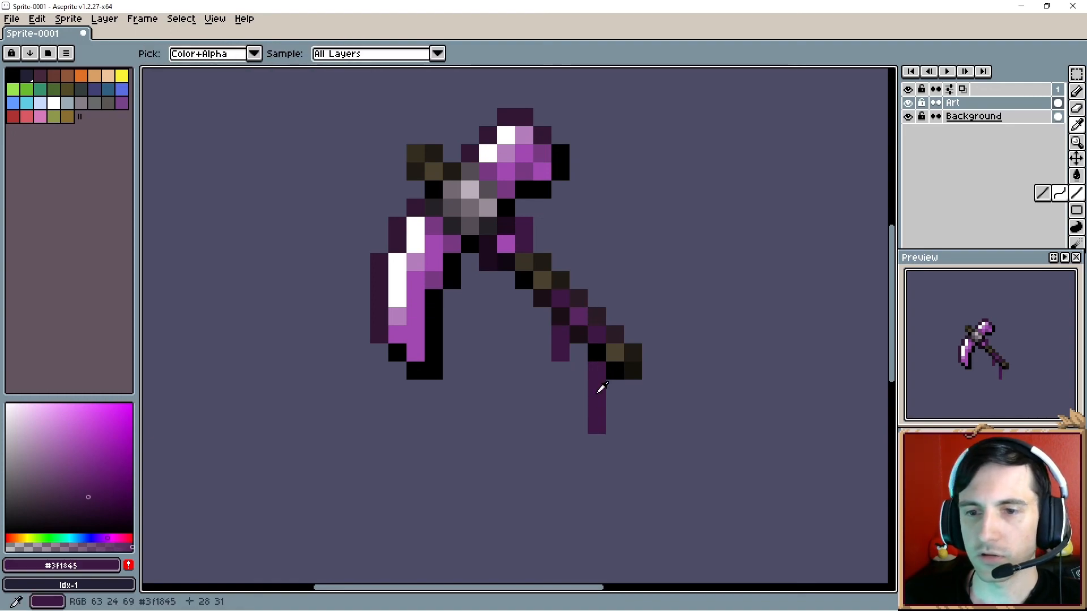
{"action": "left_click", "coordinate": [564, 427]}
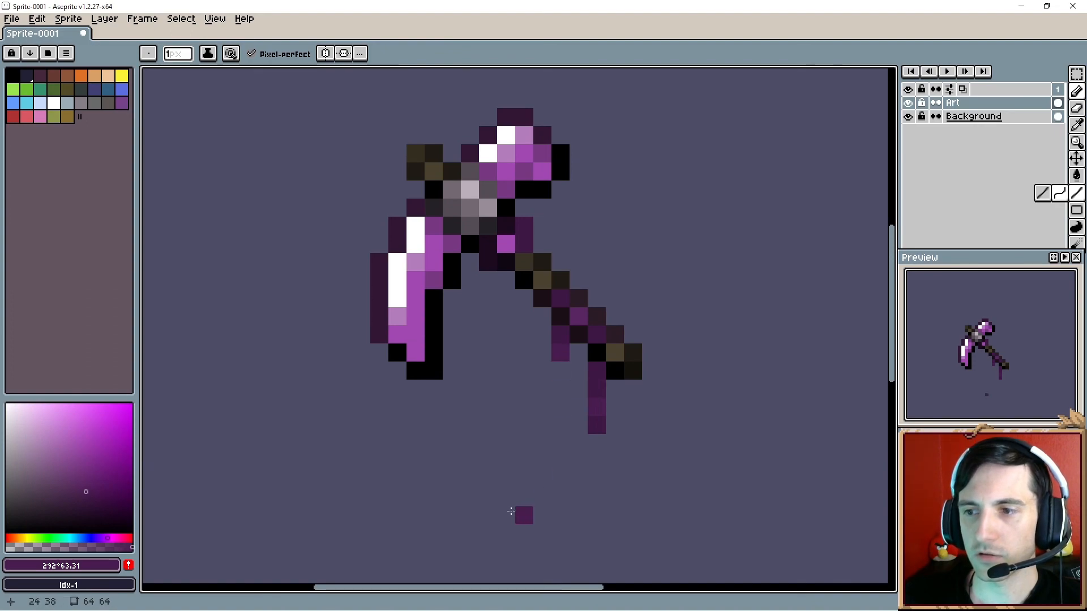
{"action": "scroll", "coordinate": [483, 443], "scroll_direction": "down", "scroll_amount": 2}
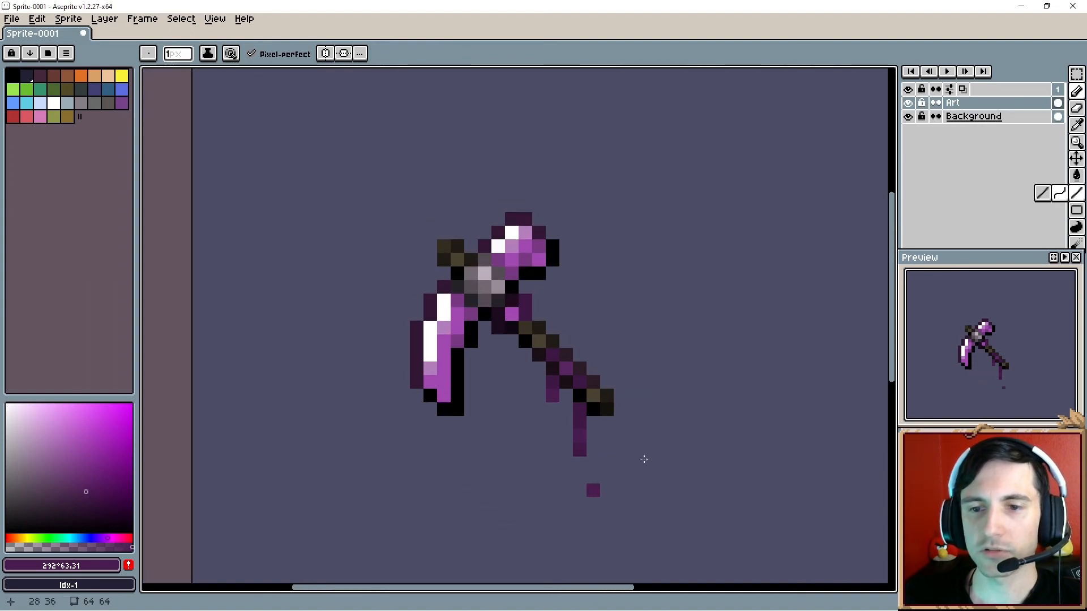
{"action": "key", "text": "ctrl+z"}
Step: Select the whole pickaxe with its hanging strips and move it about 4 pixels up and 1 pixel right
{"action": "key", "text": "m"}
{"action": "left_click_drag", "start_coordinate": [355, 197], "coordinate": [643, 473]}
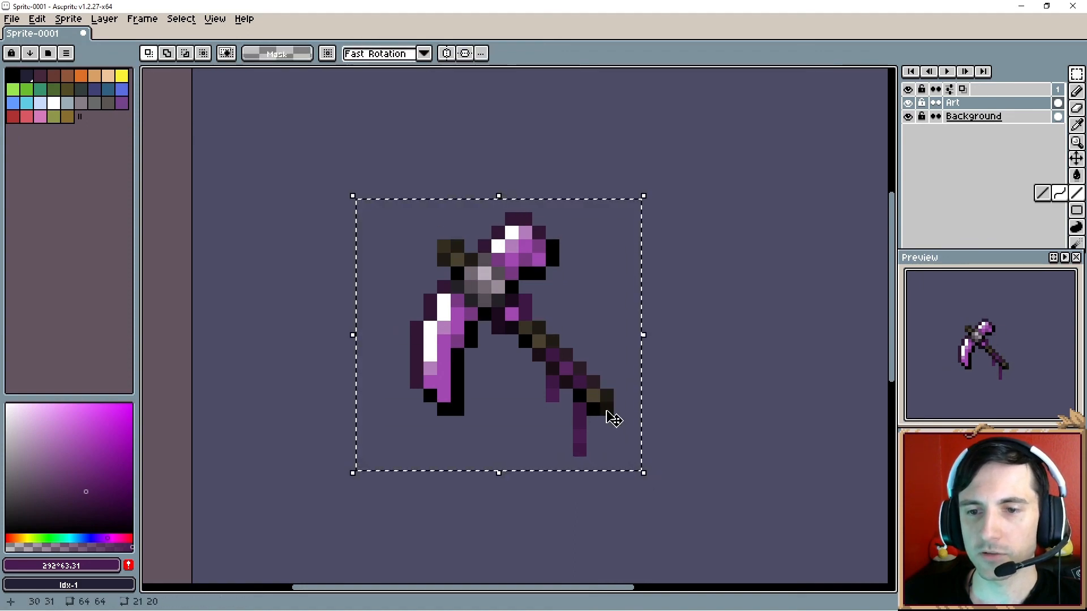
{"action": "left_click_drag", "start_coordinate": [614, 419], "coordinate": [613, 368]}
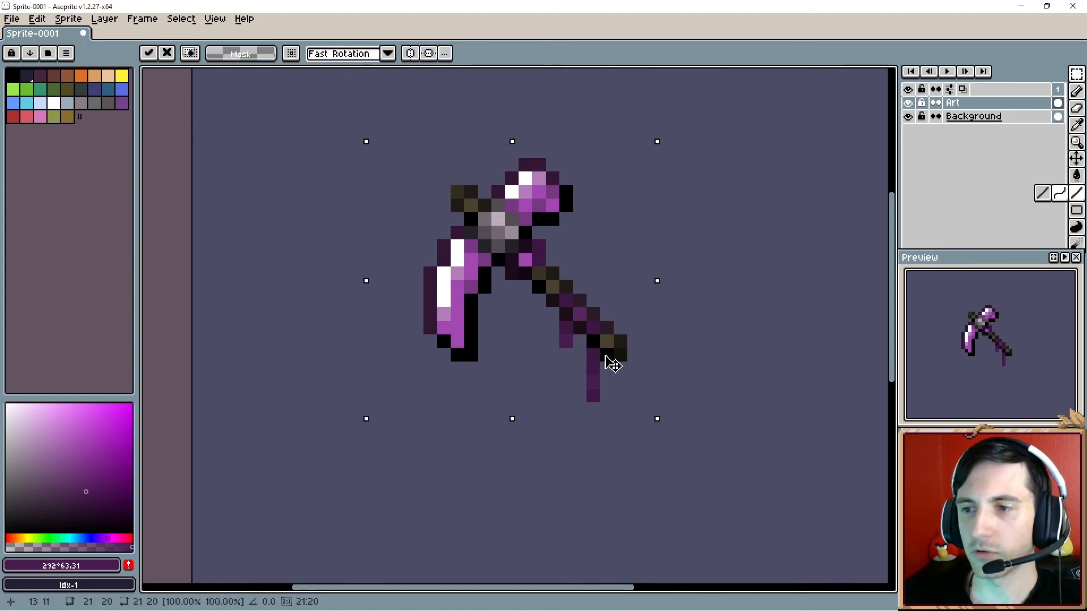
{"action": "scroll", "coordinate": [591, 408], "scroll_direction": "down", "scroll_amount": 4}
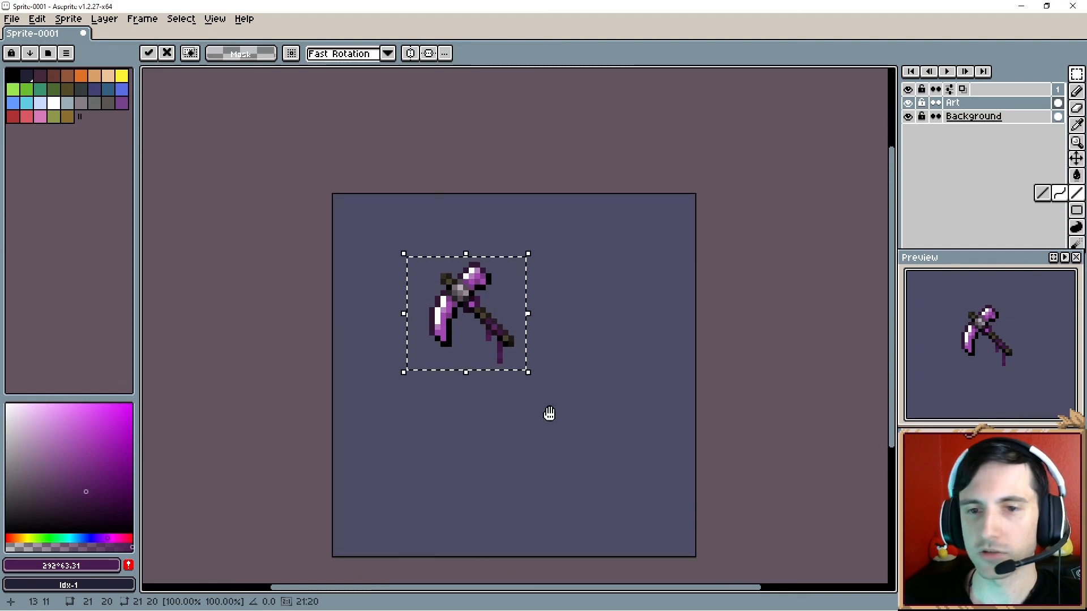
{"action": "left_click_drag", "start_coordinate": [538, 365], "coordinate": [540, 387]}
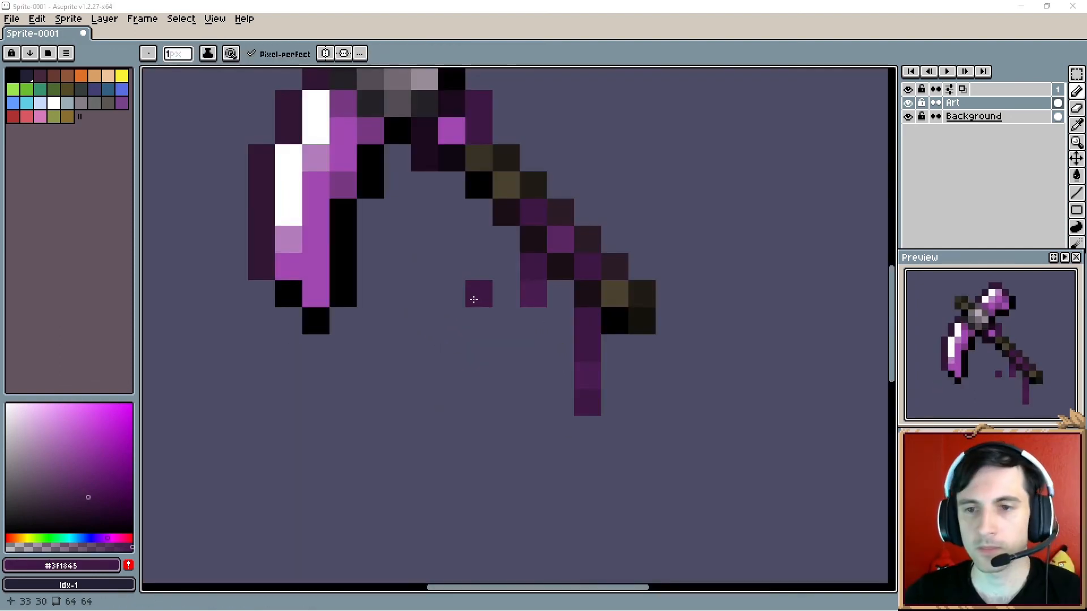
Step: Connect the long hanging strip to the grip by painting the dark edge pixel between them #3f1845
{"action": "left_click_drag", "start_coordinate": [473, 300], "coordinate": [452, 357]}
{"action": "scroll", "coordinate": [558, 372], "scroll_direction": "up", "scroll_amount": 1}
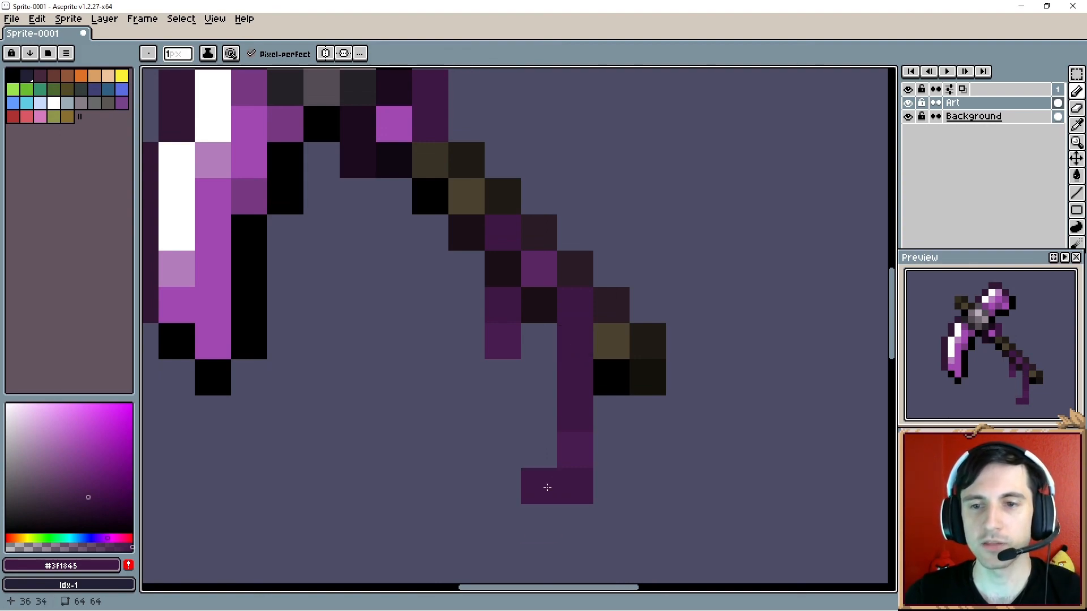
{"action": "scroll", "coordinate": [574, 459], "scroll_direction": "down", "scroll_amount": 2}
{"action": "scroll", "coordinate": [493, 498], "scroll_direction": "down", "scroll_amount": 1}
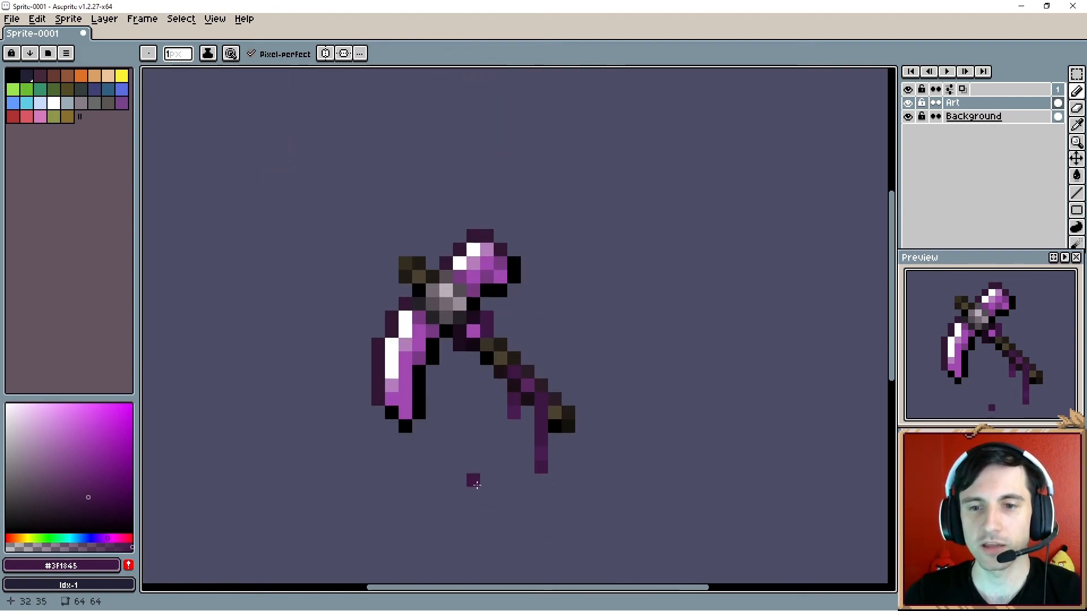
Step: Sample the lighter purple #4a1d51 from the long hanging strip and paint one highlight pixel near the strip's upper end
{"action": "left_click", "coordinate": [507, 446]}
{"action": "scroll", "coordinate": [507, 415], "scroll_direction": "up", "scroll_amount": 3}
{"action": "key", "text": "alt"}
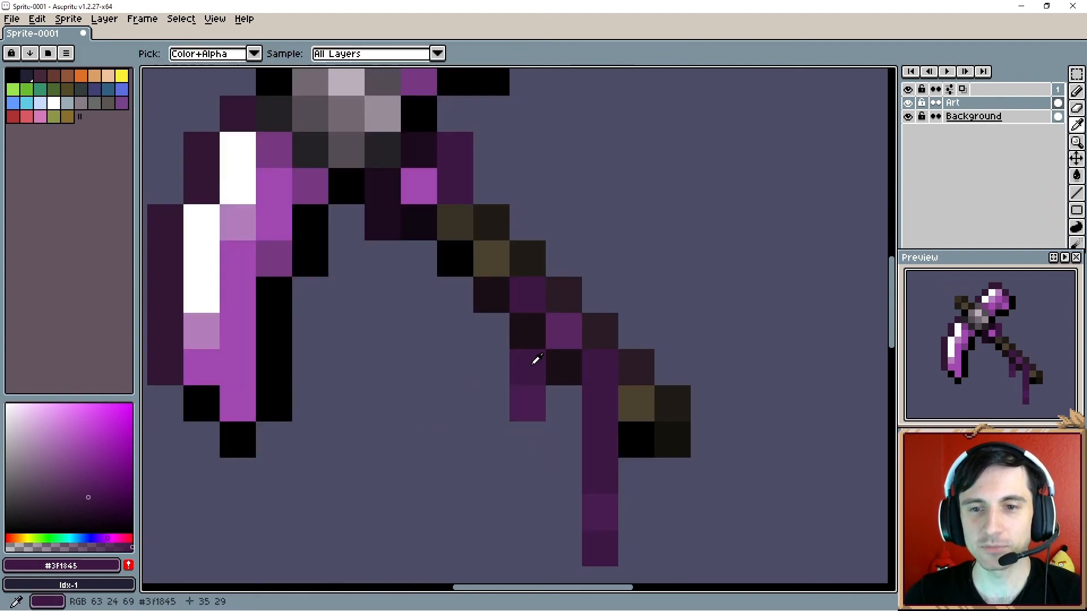
{"action": "key", "text": "["}
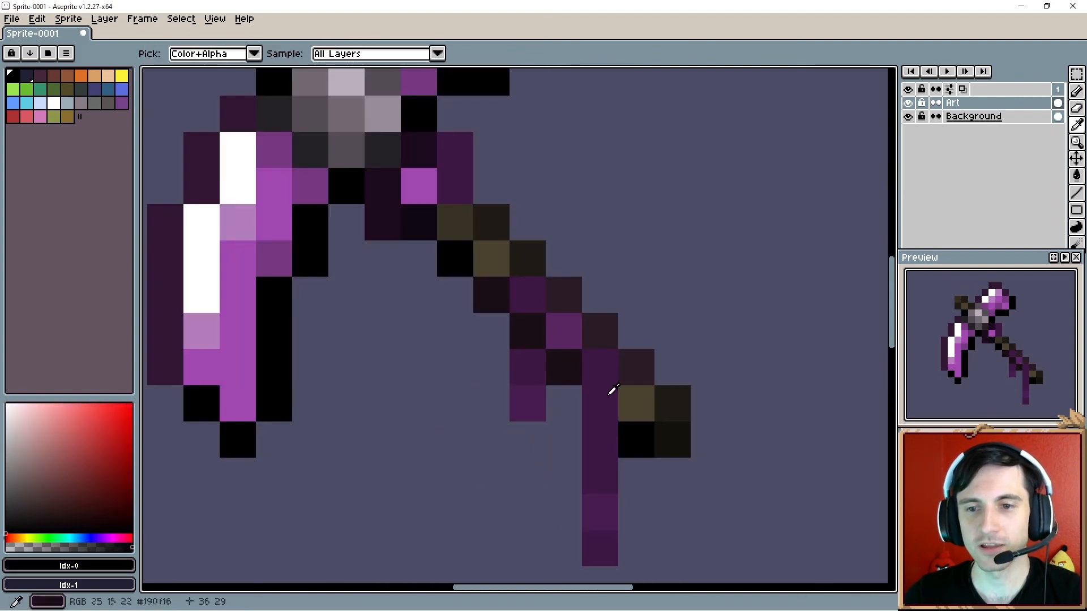
{"action": "key", "text": "b"}
{"action": "scroll", "coordinate": [592, 468], "scroll_direction": "down", "scroll_amount": 2}
{"action": "scroll", "coordinate": [599, 471], "scroll_direction": "up", "scroll_amount": 1}
{"action": "key", "text": "i"}
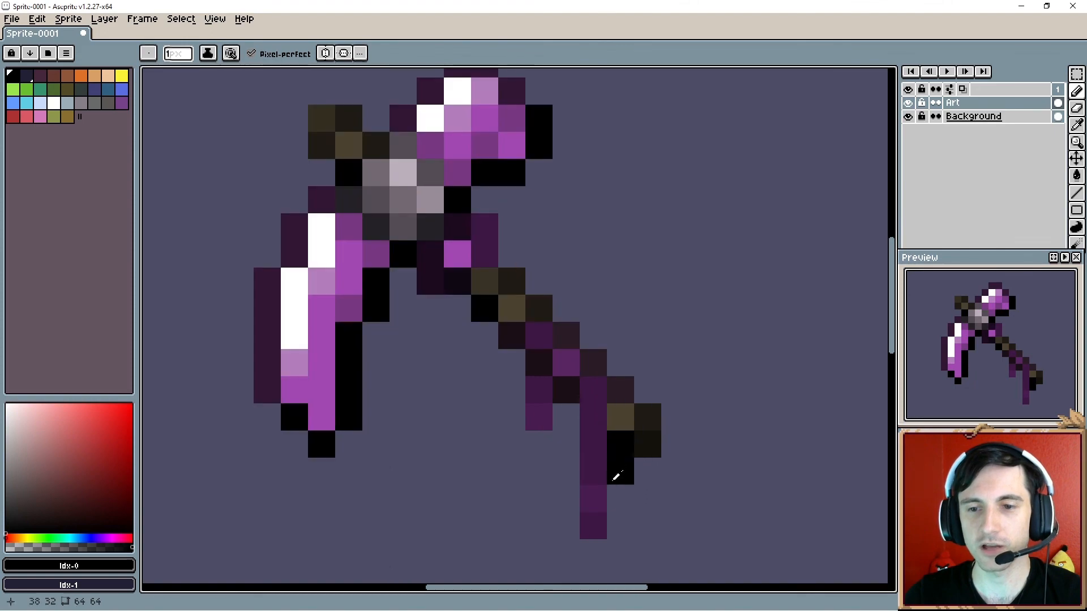
{"action": "left_click", "coordinate": [600, 495]}
{"action": "key", "text": "b"}
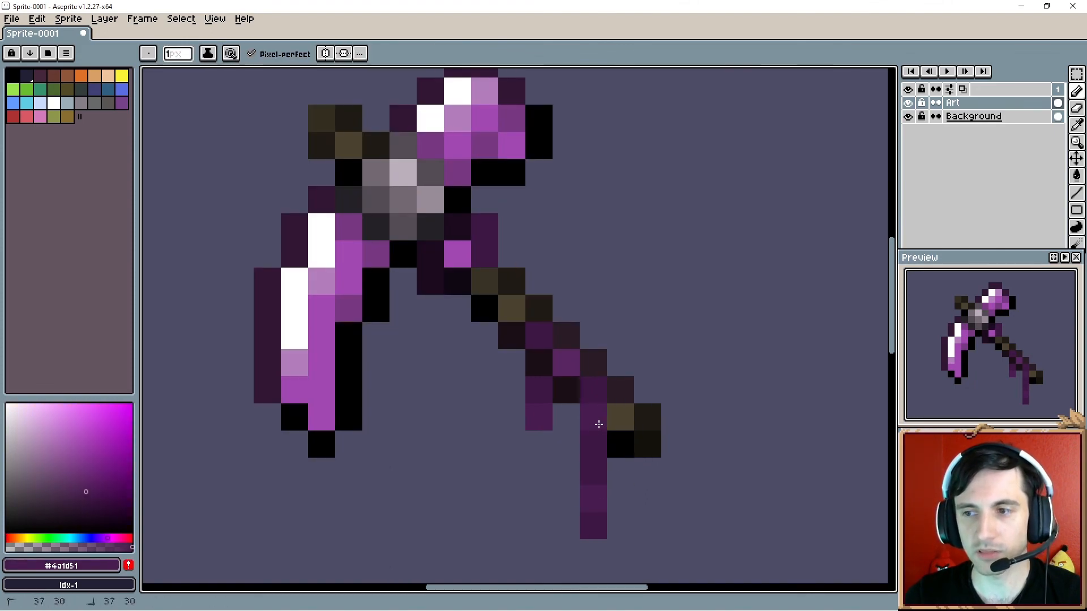
{"action": "scroll", "coordinate": [534, 468], "scroll_direction": "down", "scroll_amount": 5}
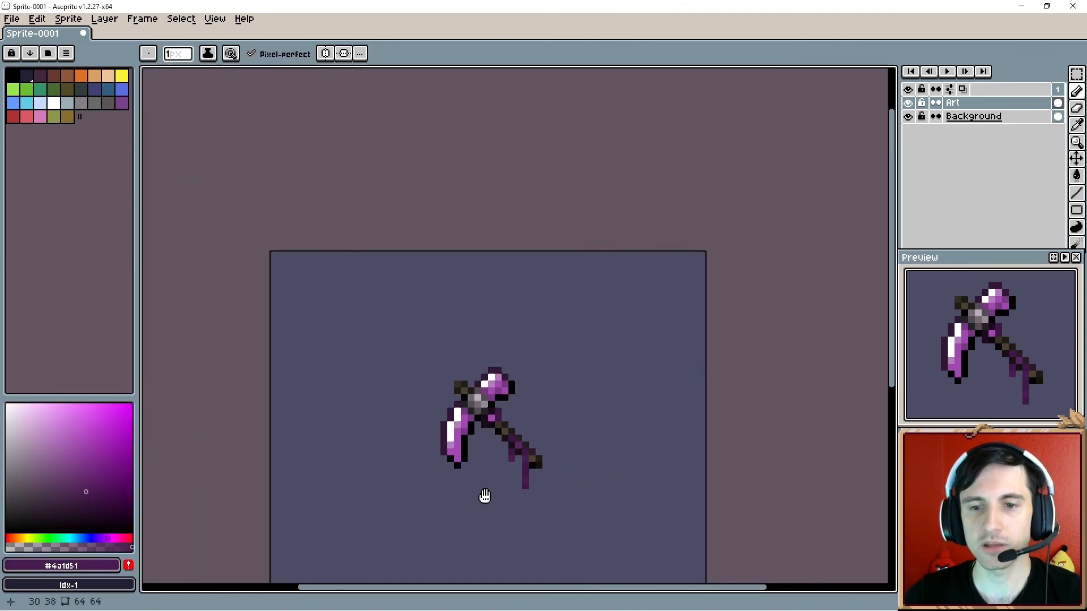
{"action": "scroll", "coordinate": [512, 504], "scroll_direction": "down", "scroll_amount": 2}
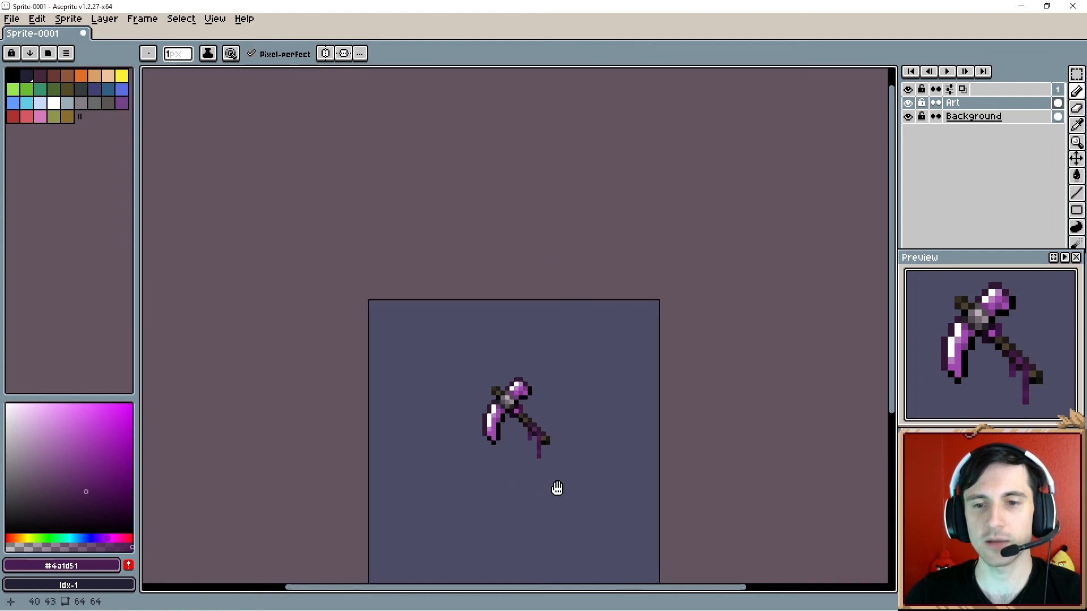
{"action": "scroll", "coordinate": [560, 481], "scroll_direction": "up", "scroll_amount": 2}
{"action": "scroll", "coordinate": [565, 469], "scroll_direction": "up", "scroll_amount": 3}
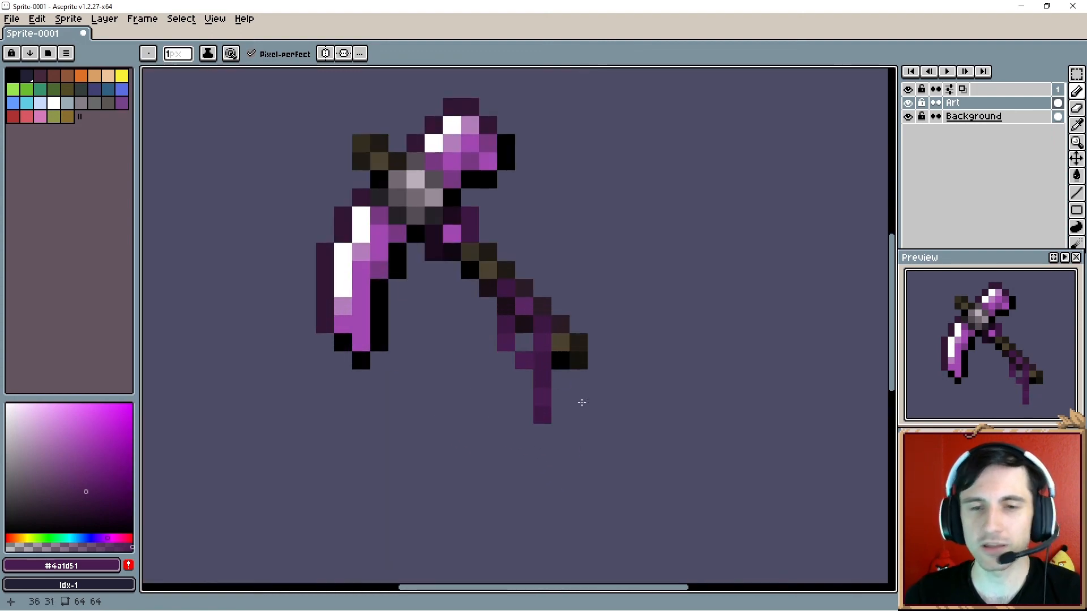
{"action": "mouse_move", "coordinate": [588, 311]}
{"action": "left_mouse_down"}
{"action": "mouse_move", "coordinate": [601, 351]}
{"action": "mouse_move", "coordinate": [629, 351]}
{"action": "left_mouse_up"}
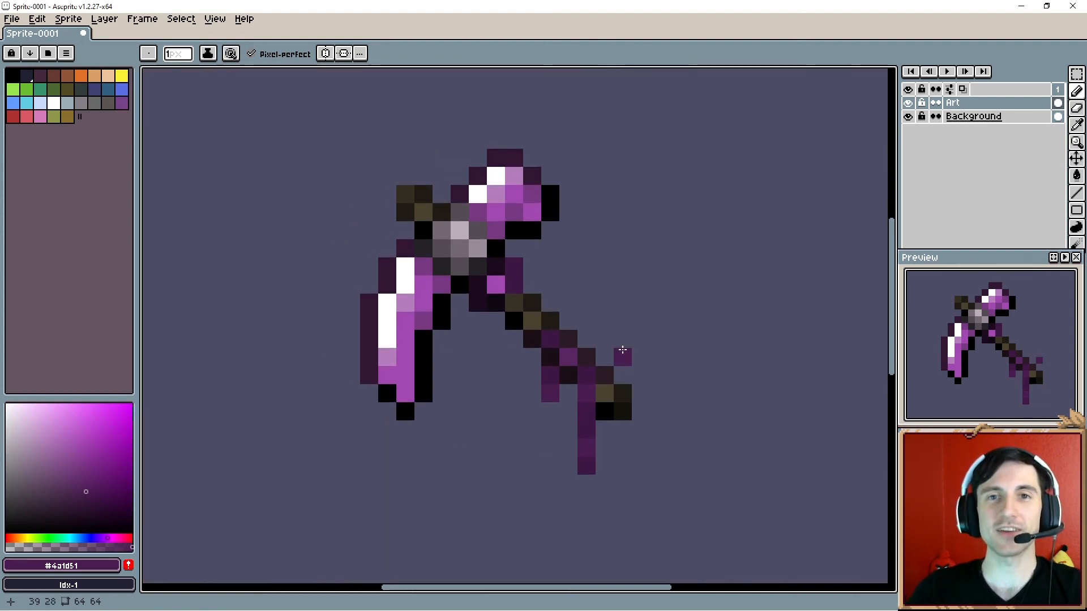